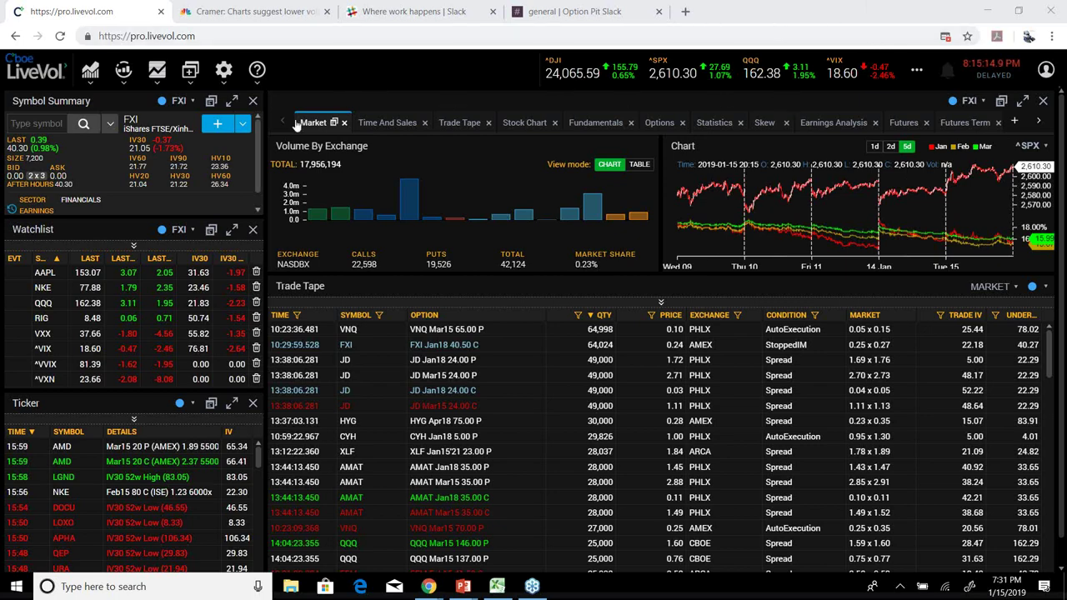
click(918, 73)
click(258, 72)
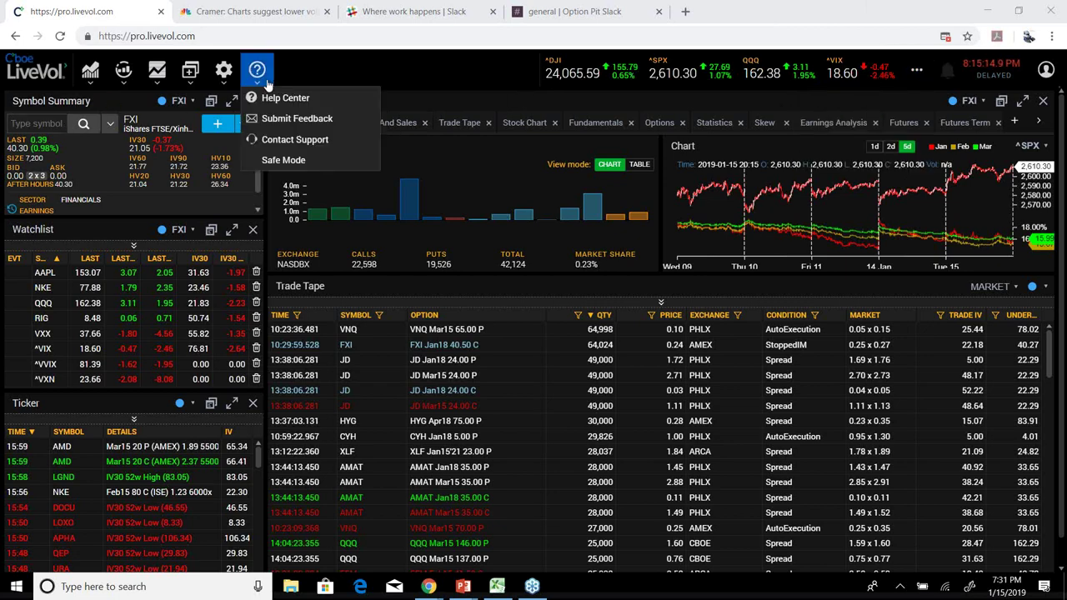
Try the Gray and Light display themes and return the workspace to the Dark theme
click(224, 73)
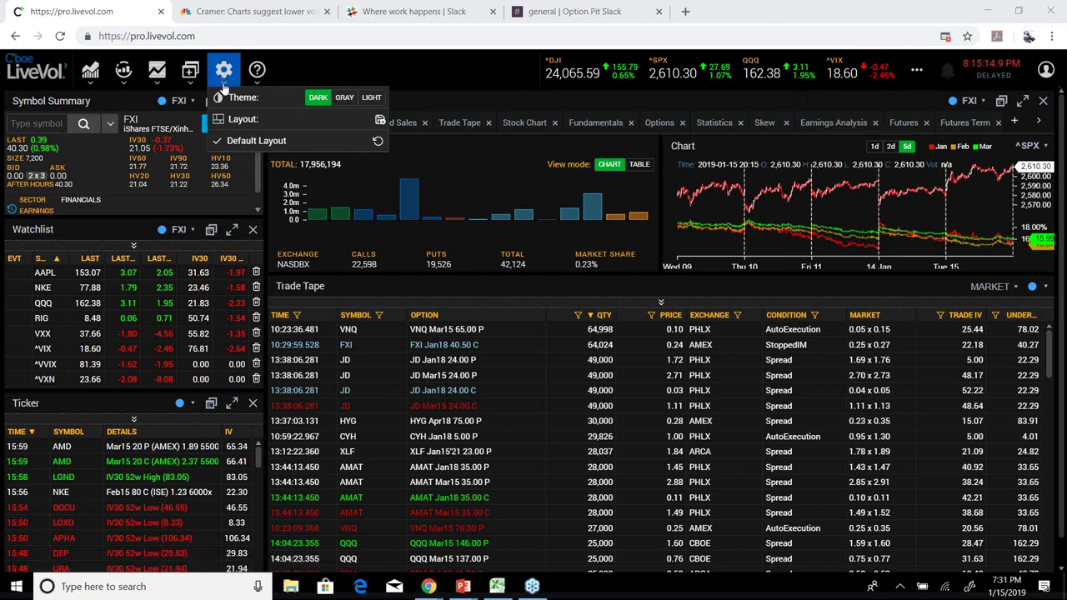
click(344, 98)
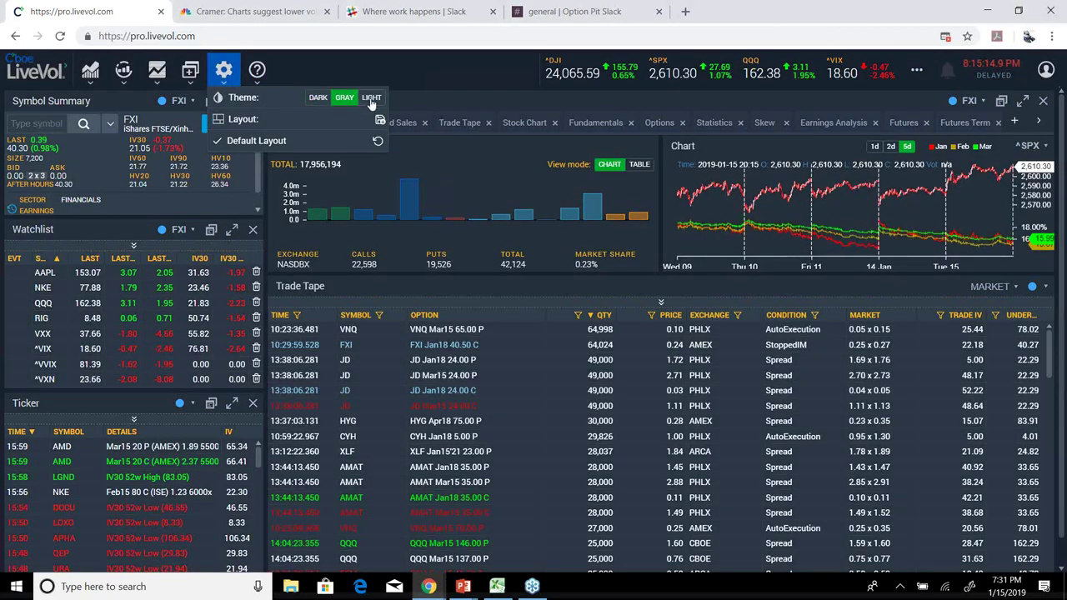
mouse_move(223, 73)
mouse_move(85, 75)
click(318, 99)
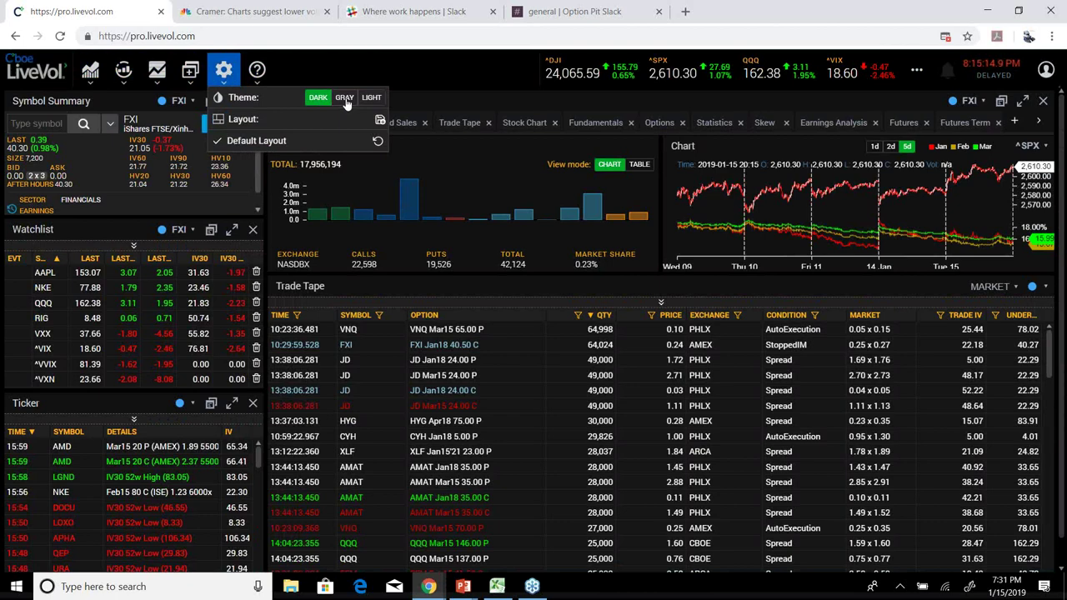
click(345, 98)
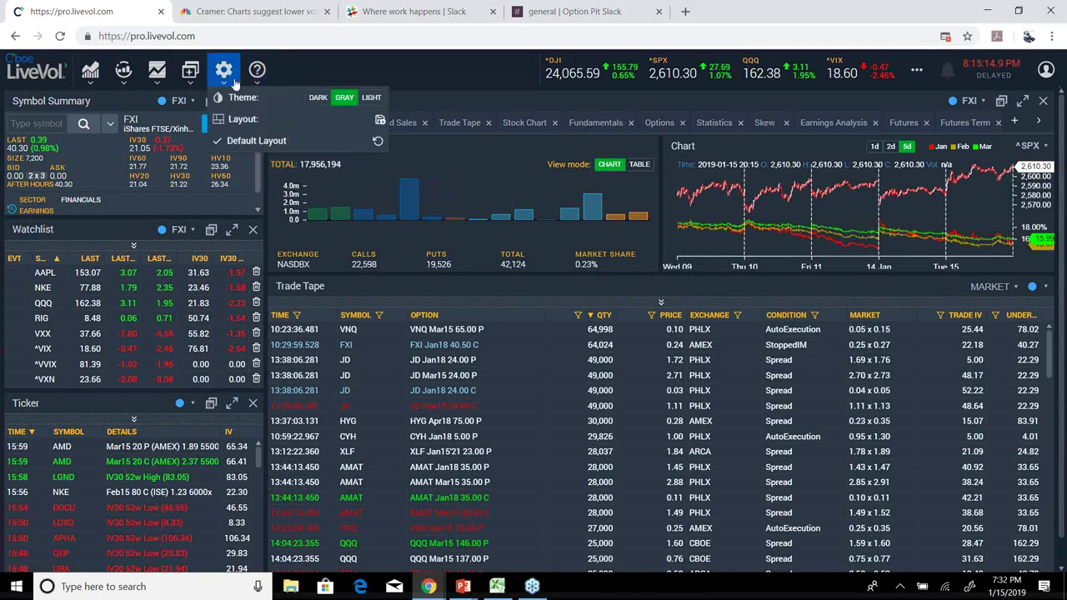
mouse_move(225, 74)
click(372, 99)
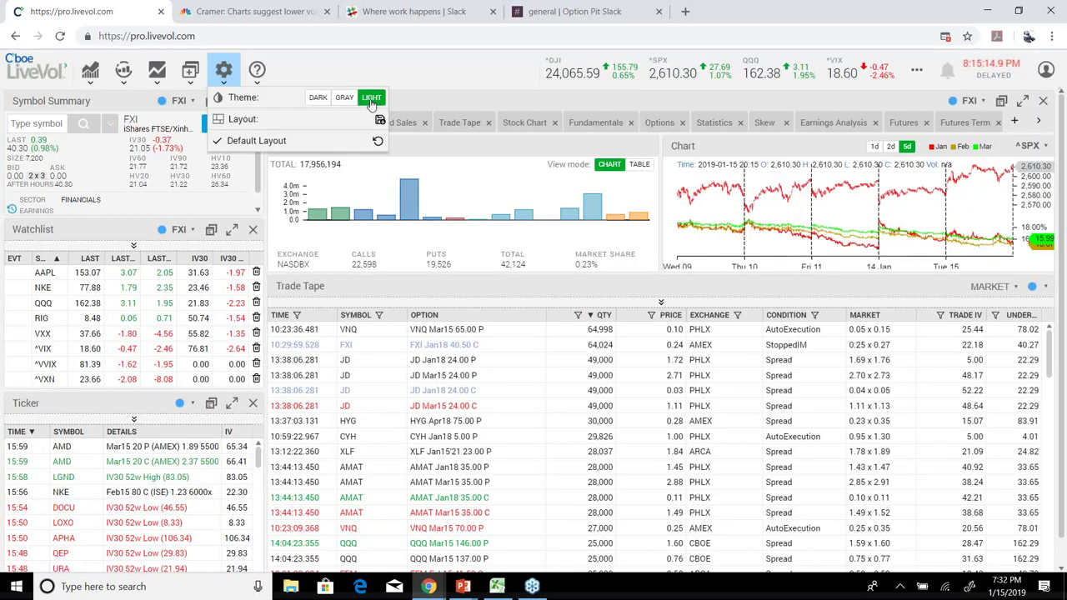
click(318, 99)
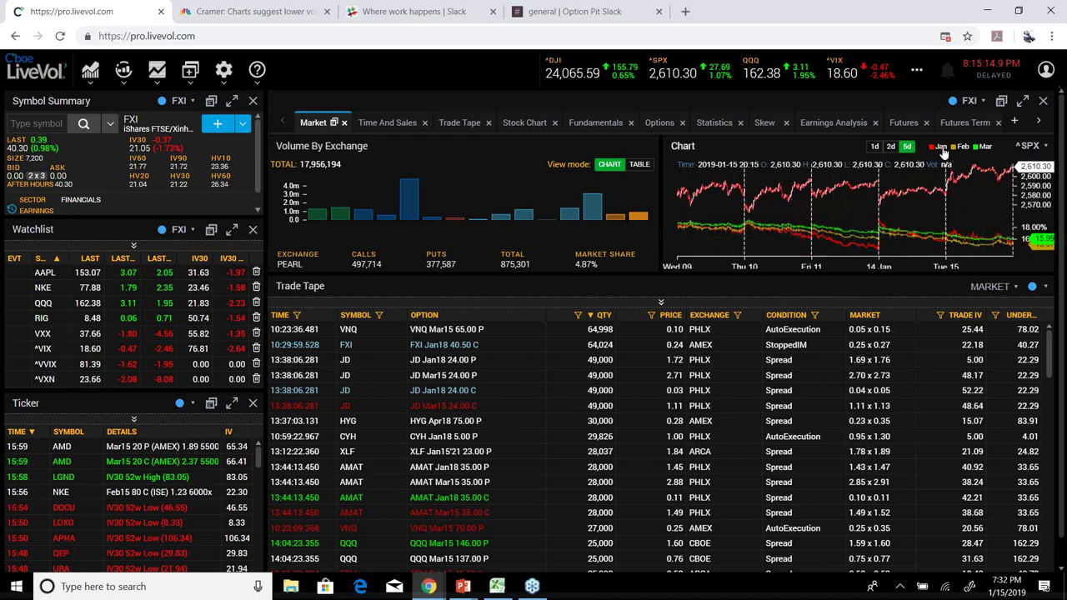
Set the ^SPX chart to the one-day (1d) range
click(875, 146)
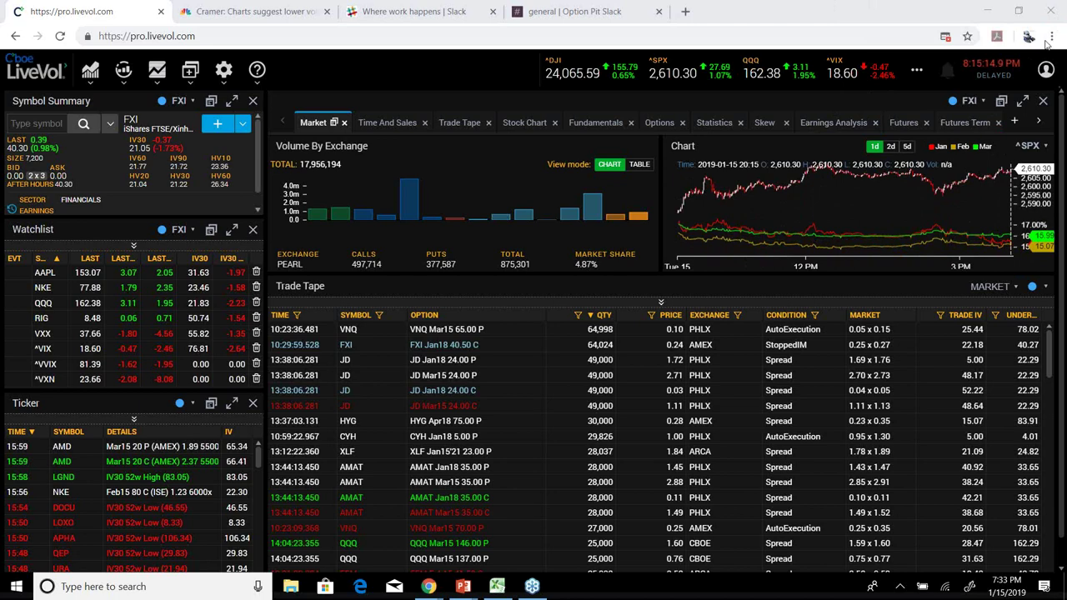
Examine the calls, puts, total volume and market share of individual exchanges in the Volume By Exchange chart
mouse_move(316, 217)
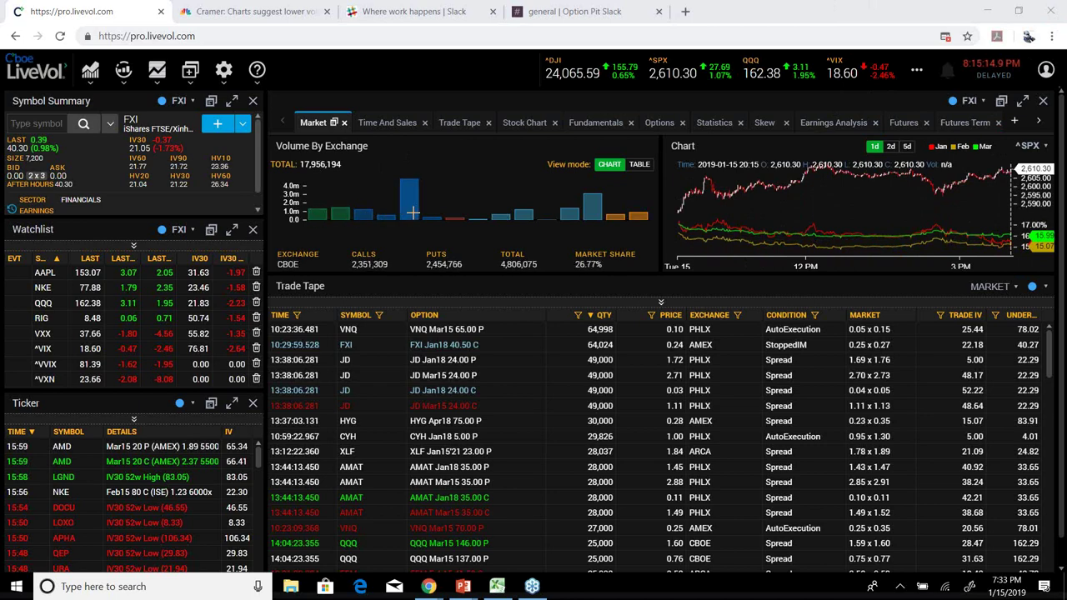
mouse_move(495, 218)
mouse_move(602, 220)
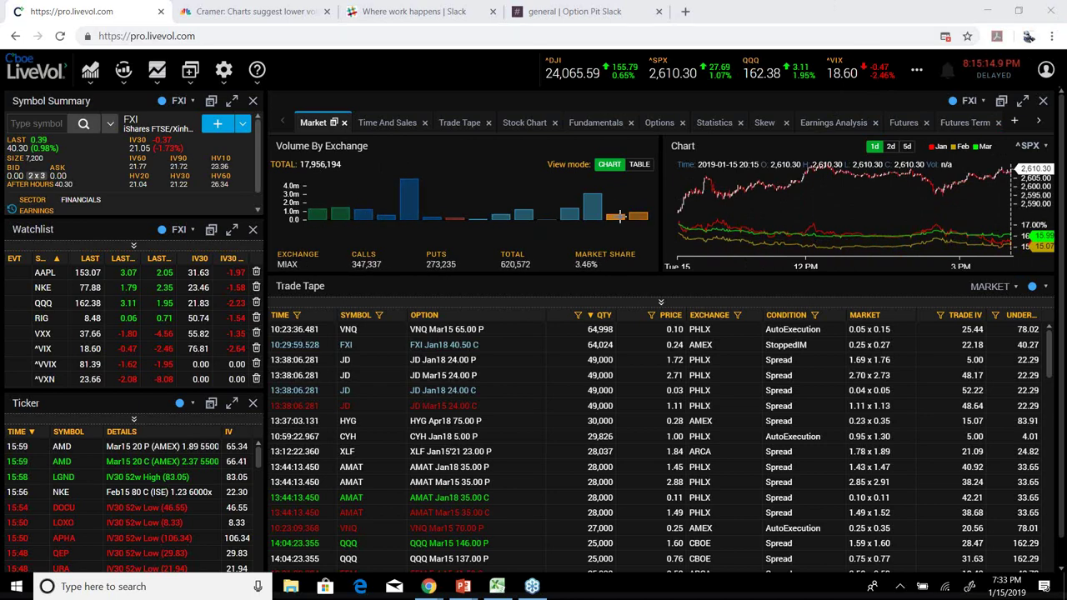
mouse_move(638, 219)
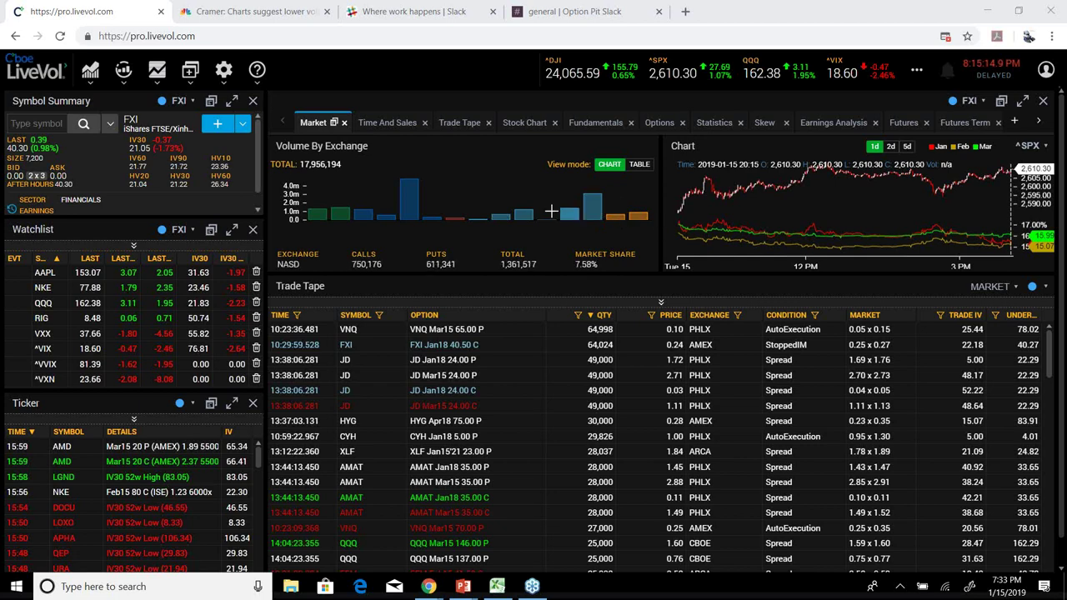
mouse_move(412, 198)
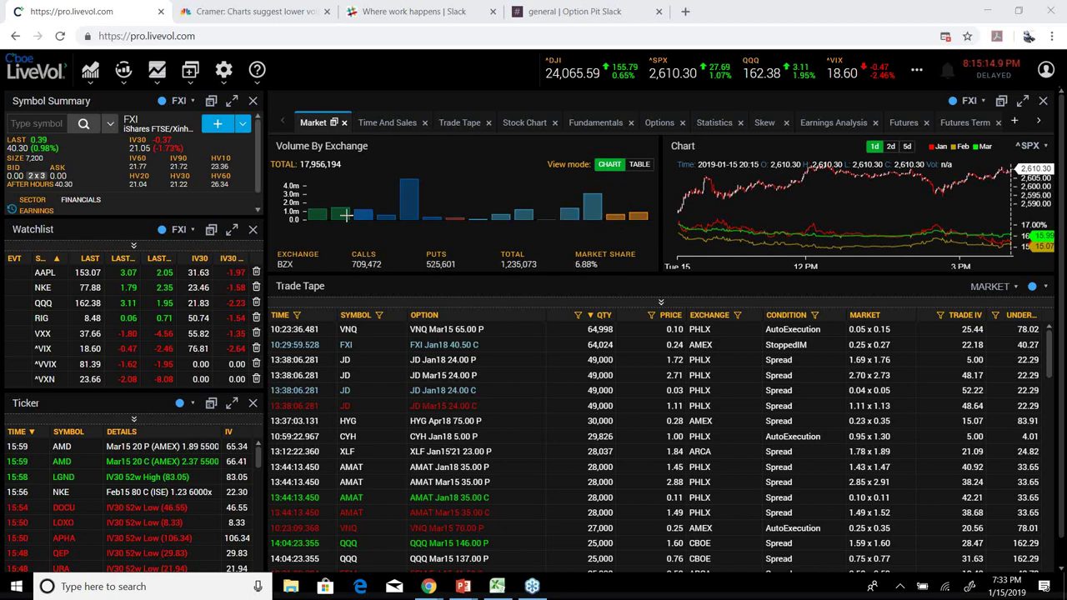
mouse_move(404, 219)
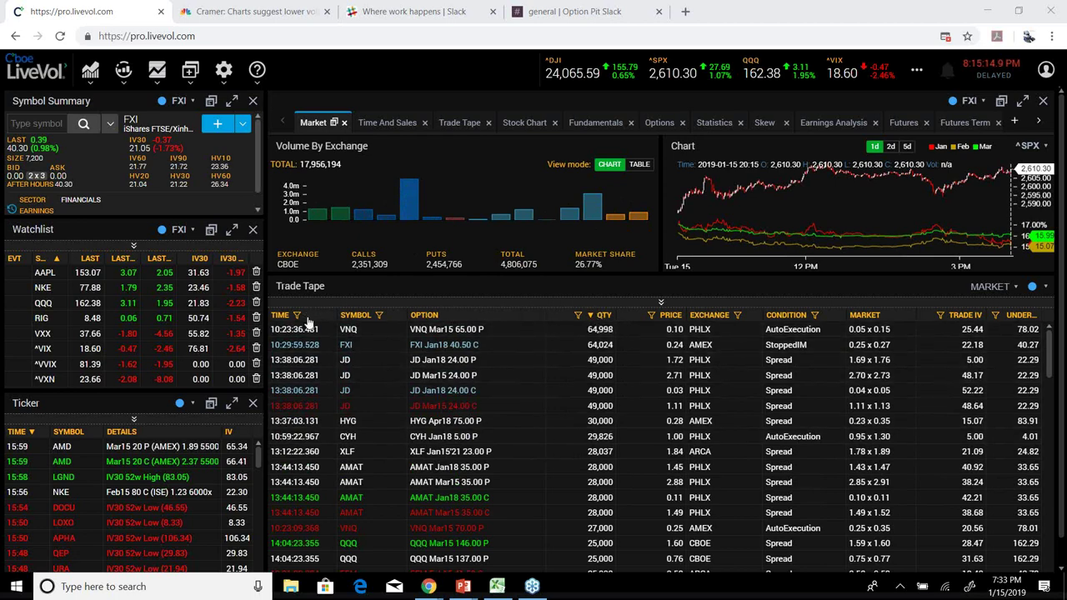
Sort the Trade Tape by time in both directions and return it to quantity order, largest first
click(282, 317)
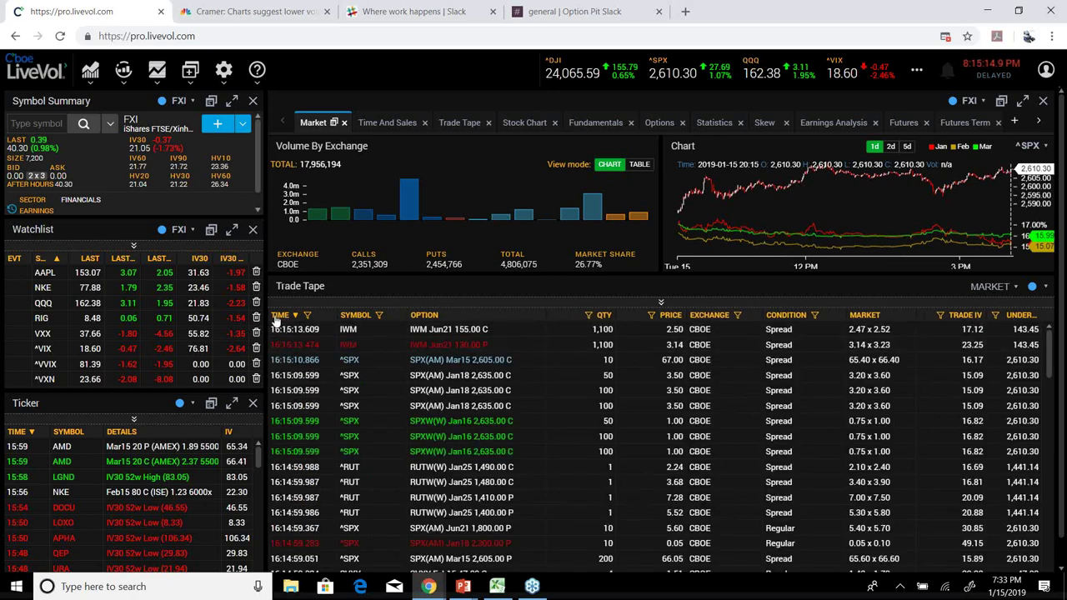
click(280, 317)
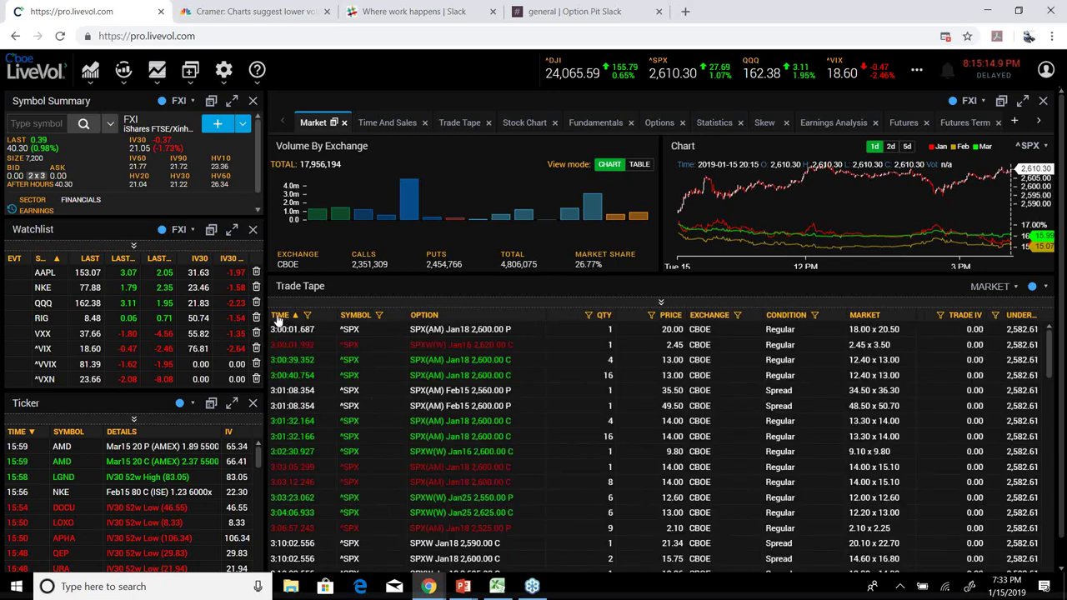
click(280, 317)
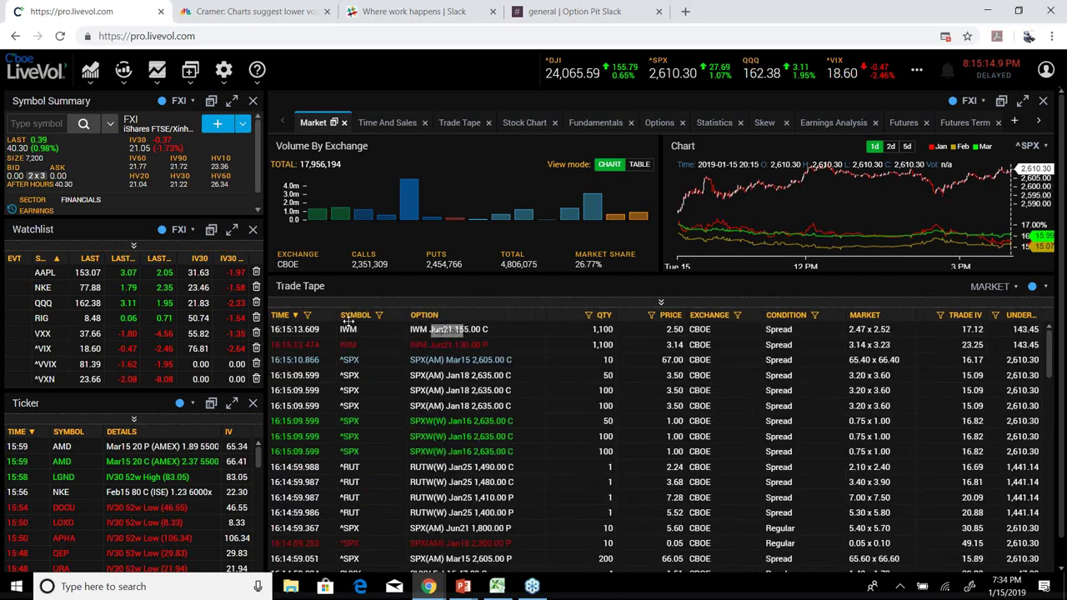
click(609, 319)
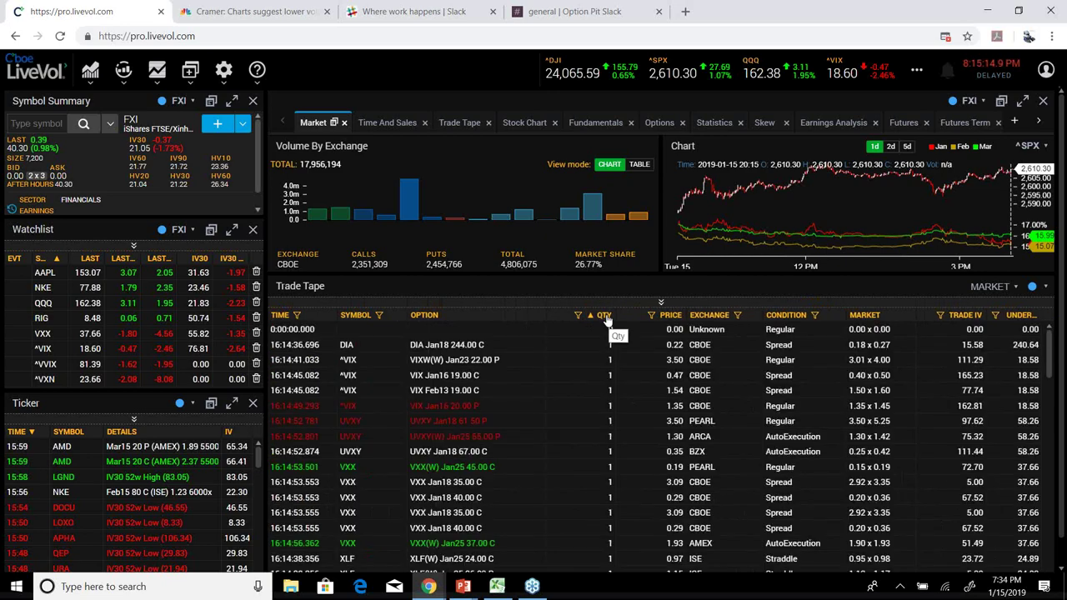
click(609, 318)
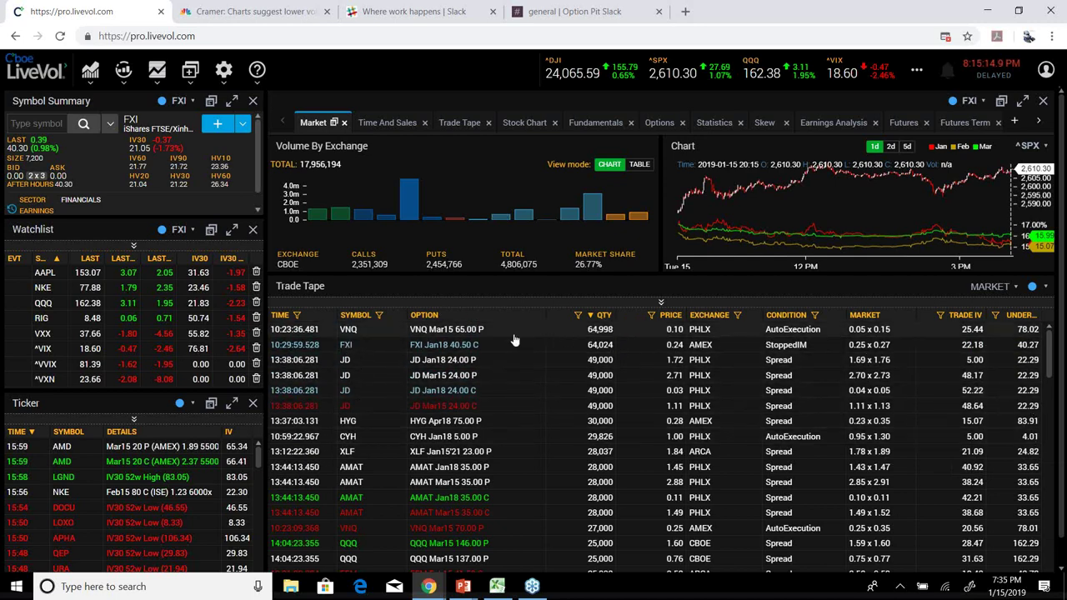
click(379, 317)
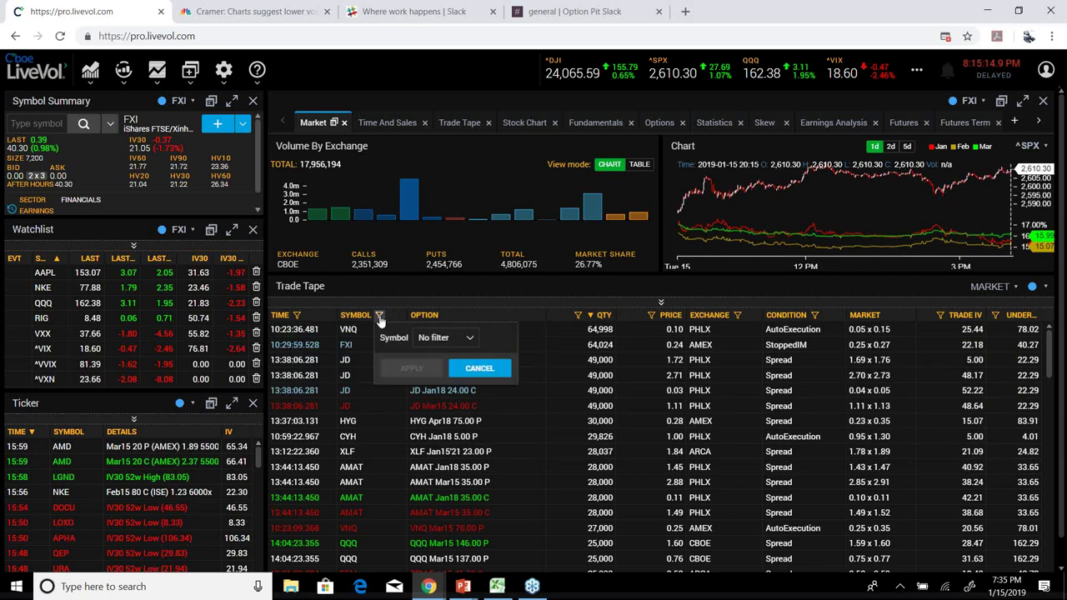
click(447, 341)
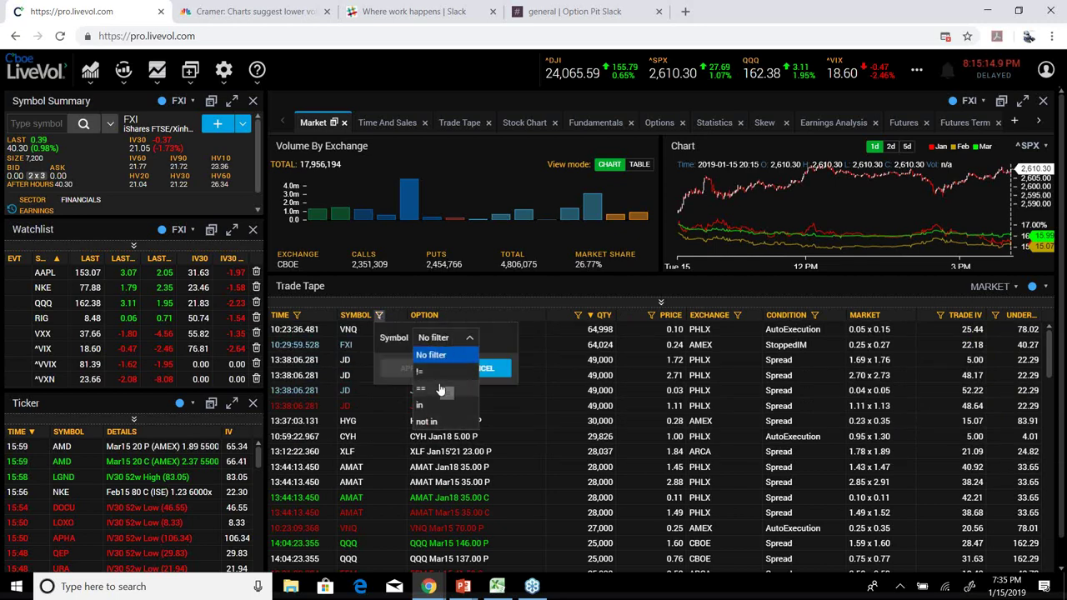
click(490, 351)
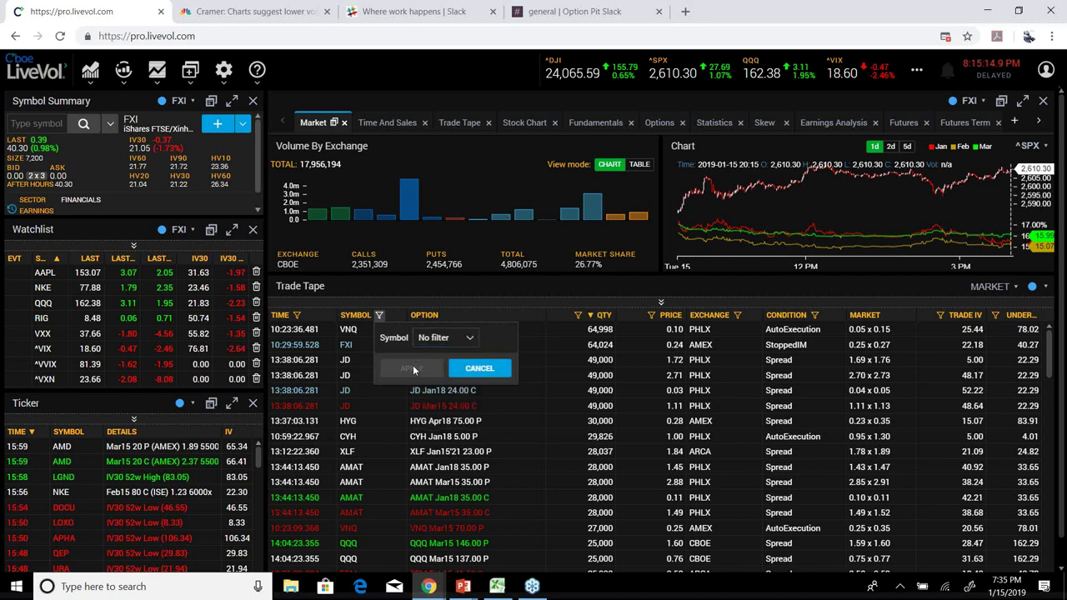
click(440, 342)
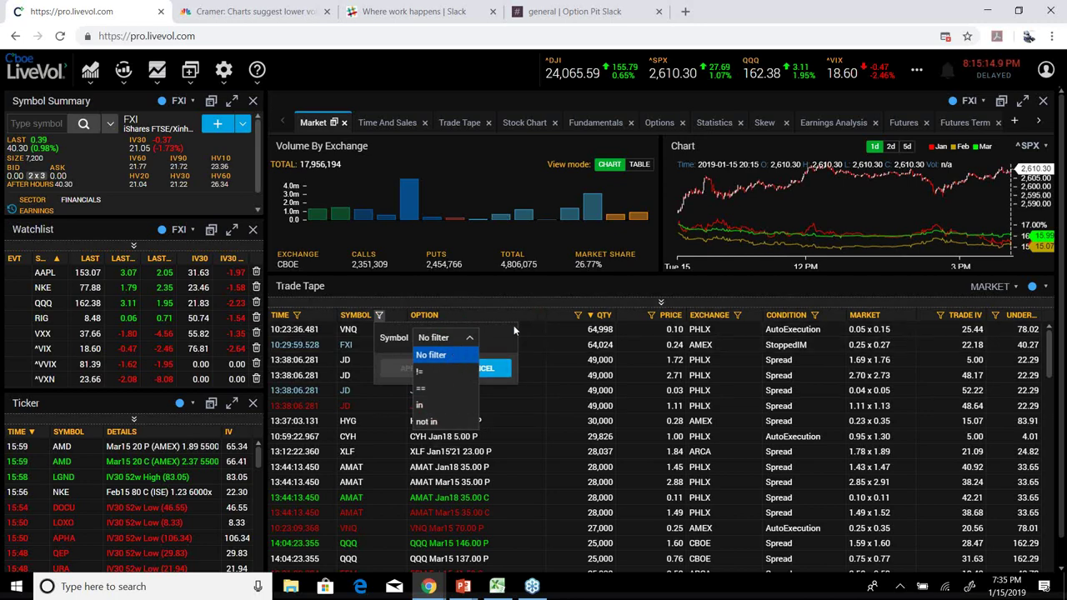
click(550, 315)
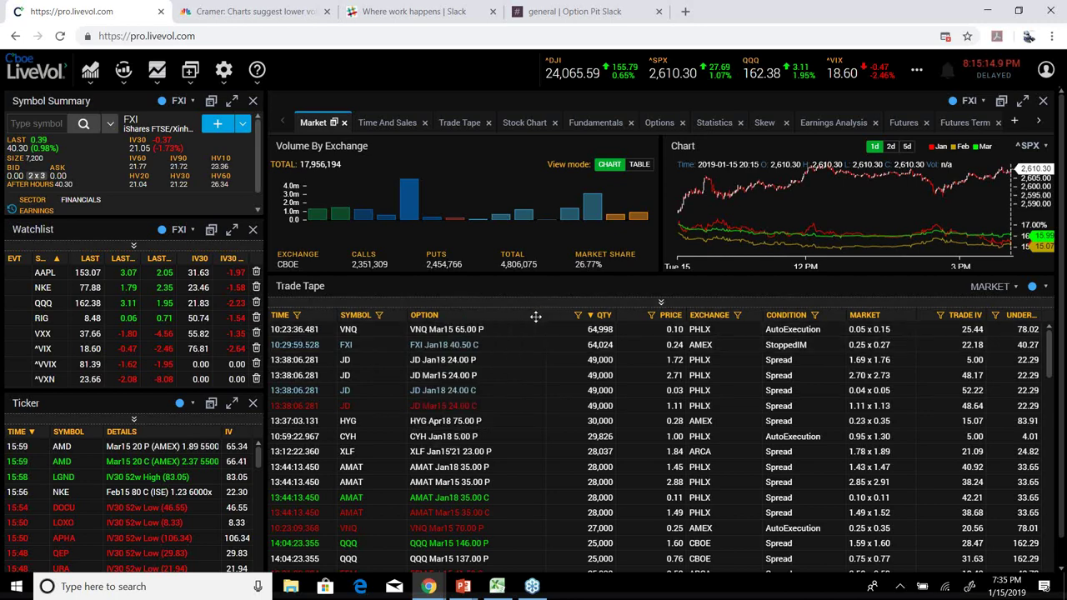
click(592, 316)
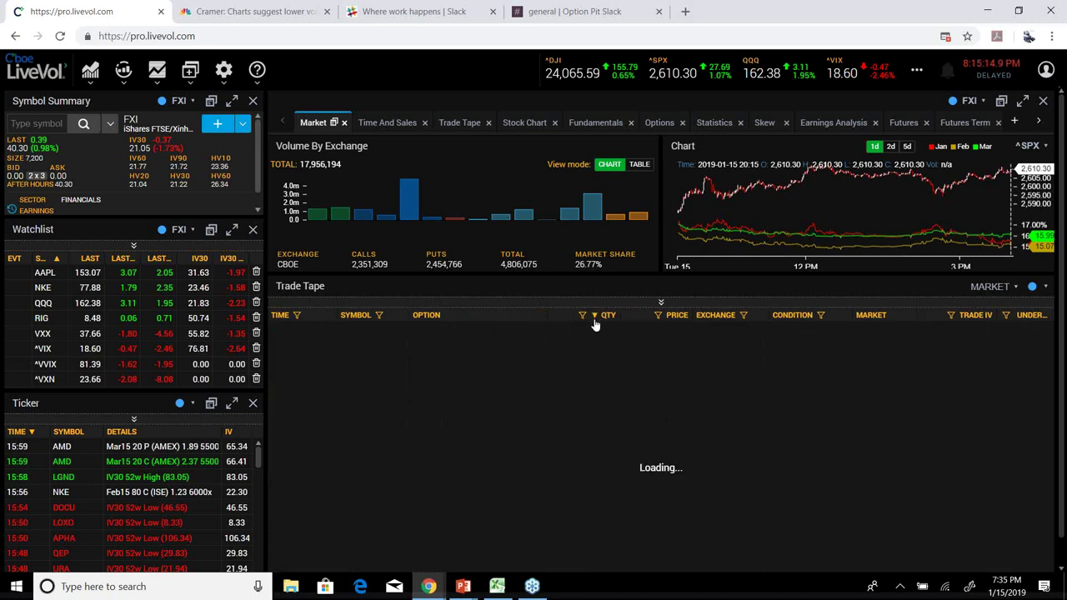
Filter the Trade Tape to trades with a price greater than or equal to 1000.00
click(658, 317)
click(721, 341)
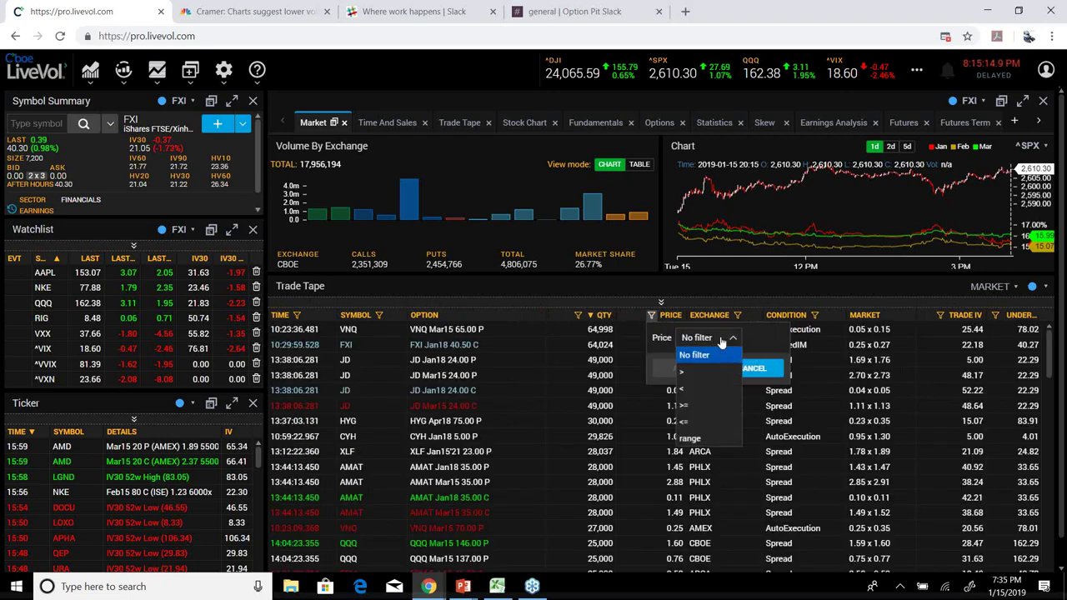
click(706, 406)
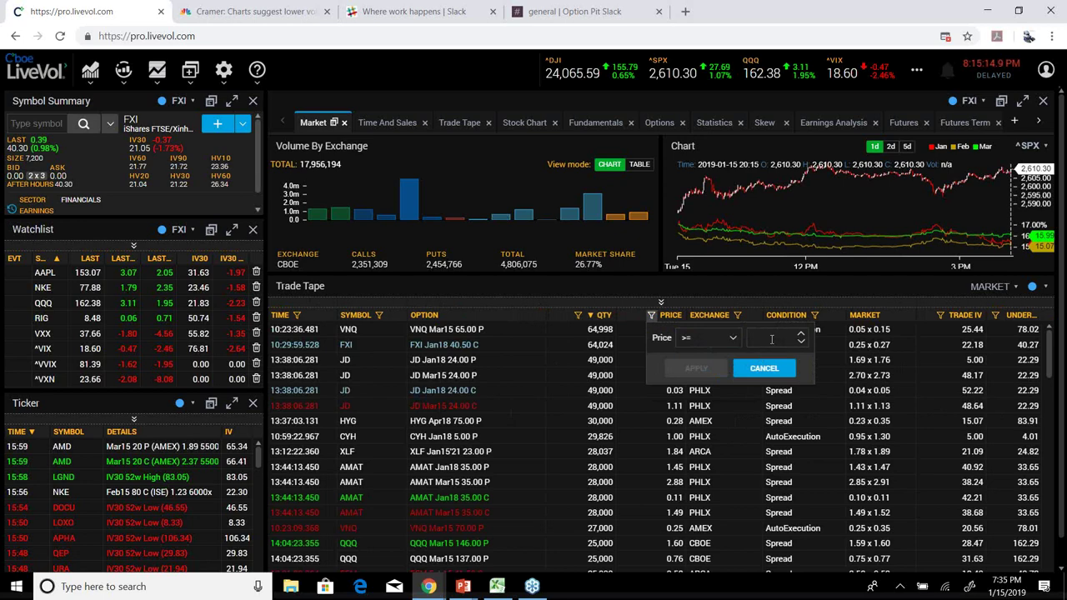
text(1000.00)
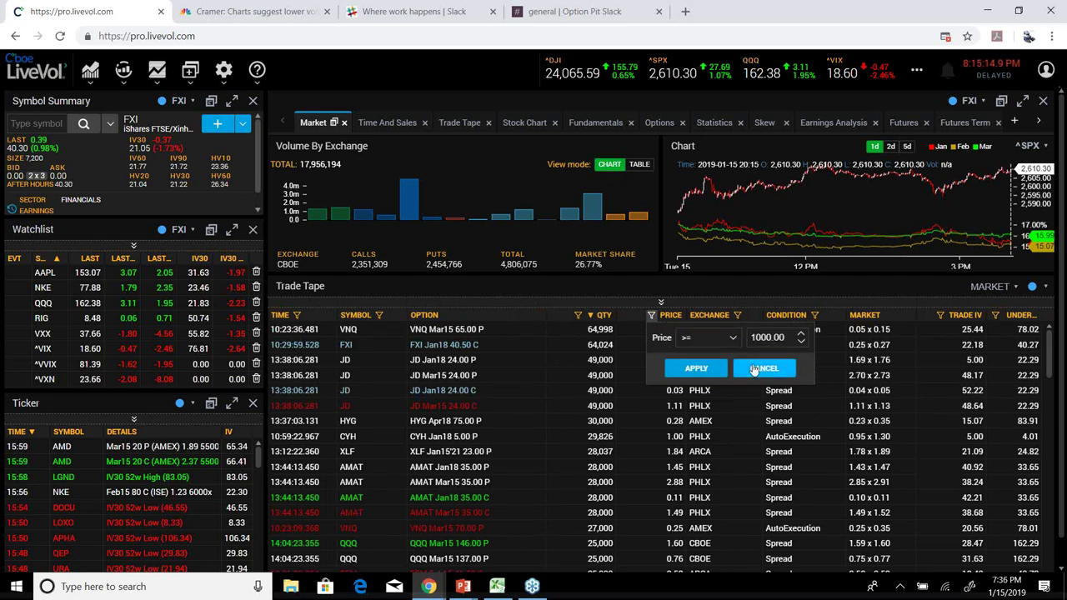
click(695, 368)
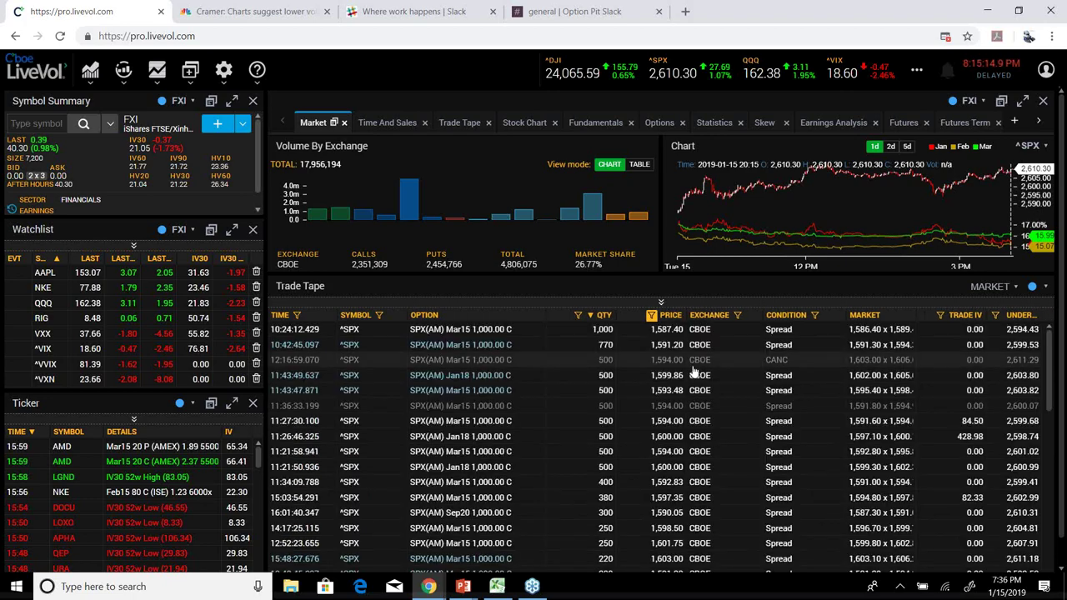
Change the condition of the Trade Tape's price filter to less than or equal to (<=)
click(651, 316)
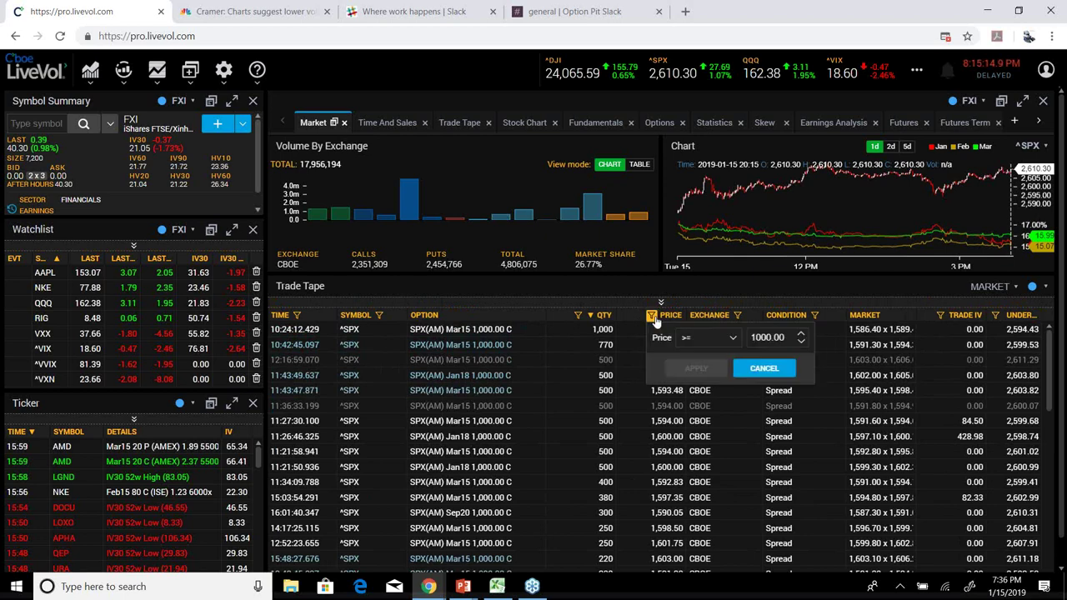
click(709, 342)
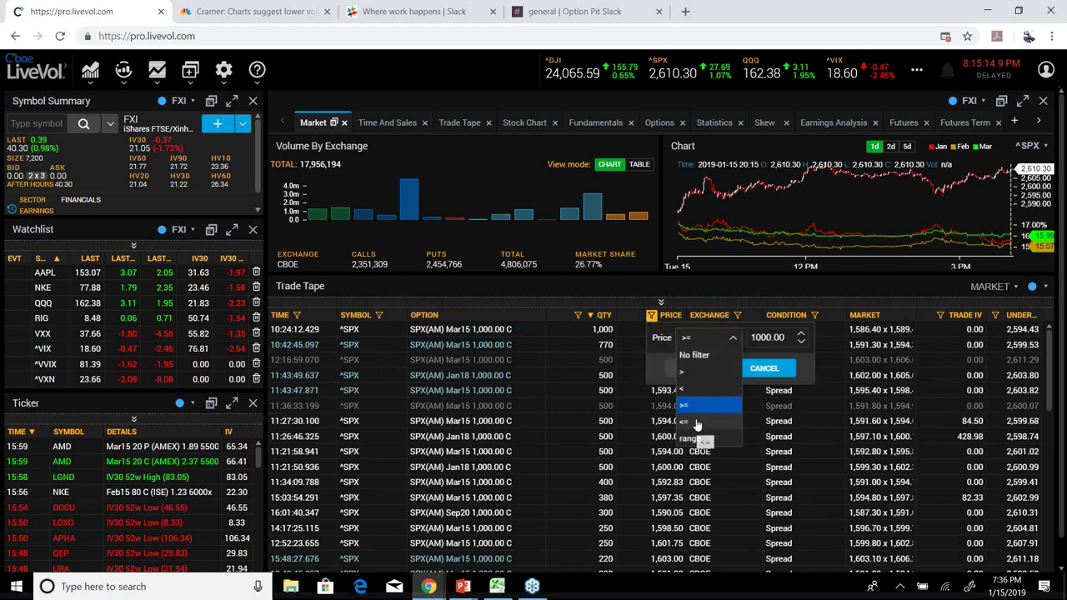
click(697, 423)
click(698, 368)
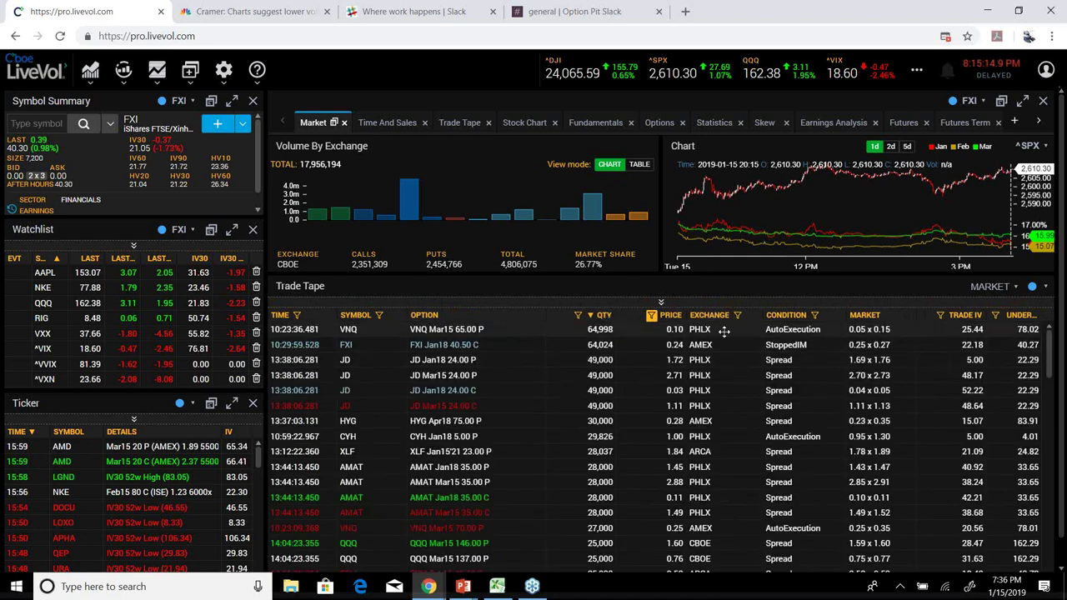
Look through the earlier trade and IV30 52-week low entries in the Ticker panel
drag(1052, 337, 1044, 301)
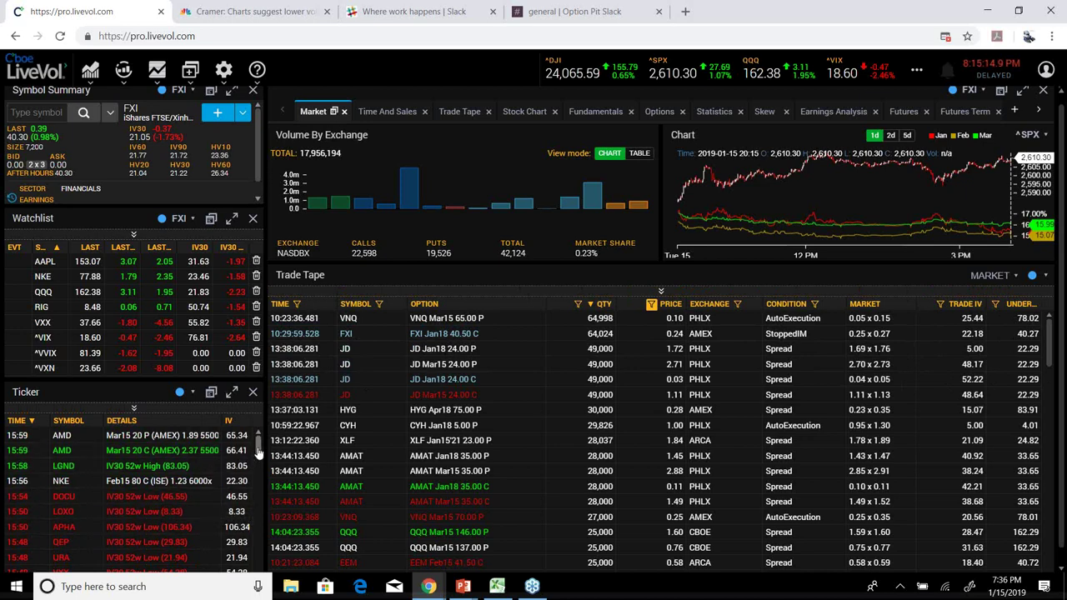
scroll(258, 452, down, 5)
scroll(259, 451, up, 5)
scroll(258, 451, down, 5)
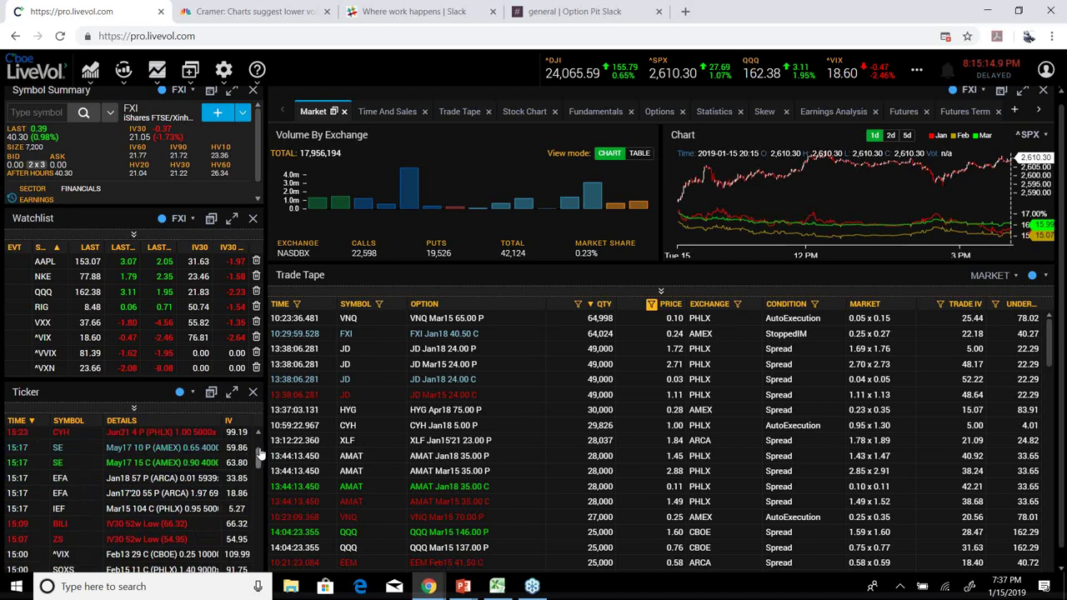
scroll(261, 446, up, 5)
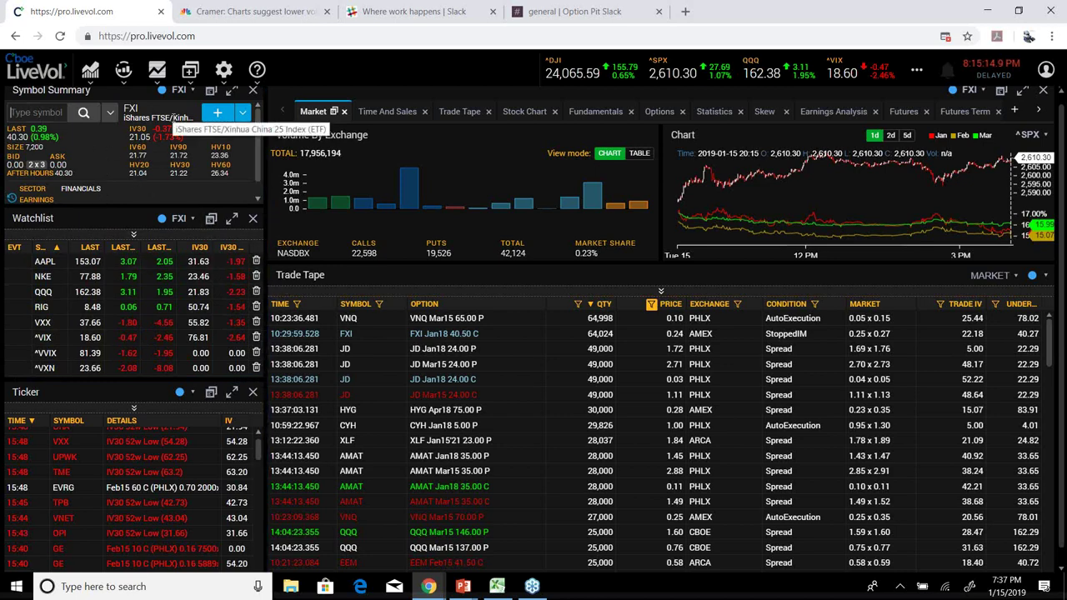
Look up SPY and MSFT in the Symbol Summary, and add MSFT to the watchlist
text(spy)
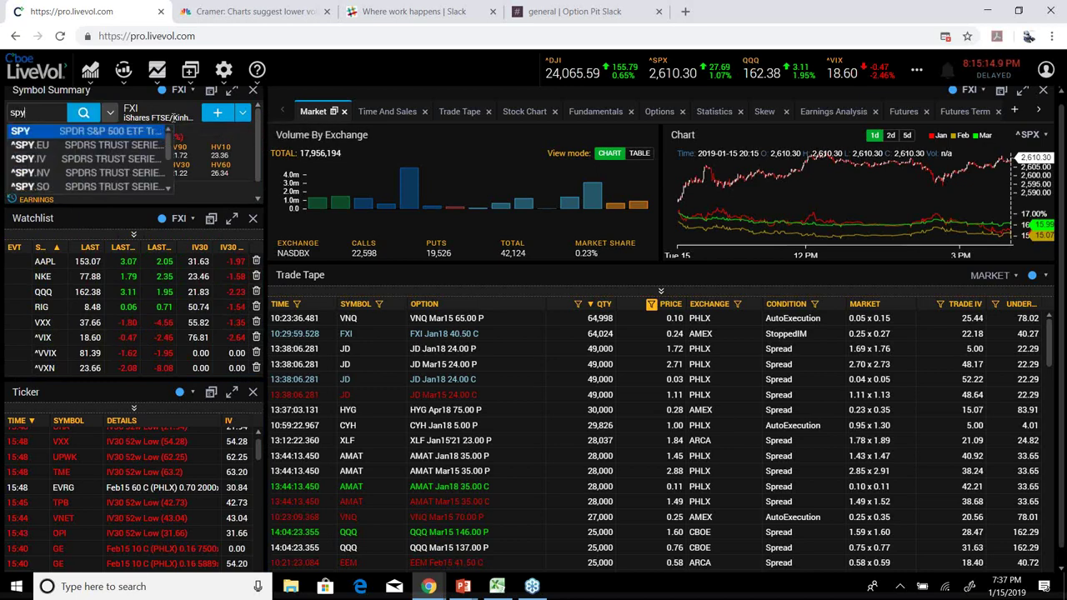
key(Return)
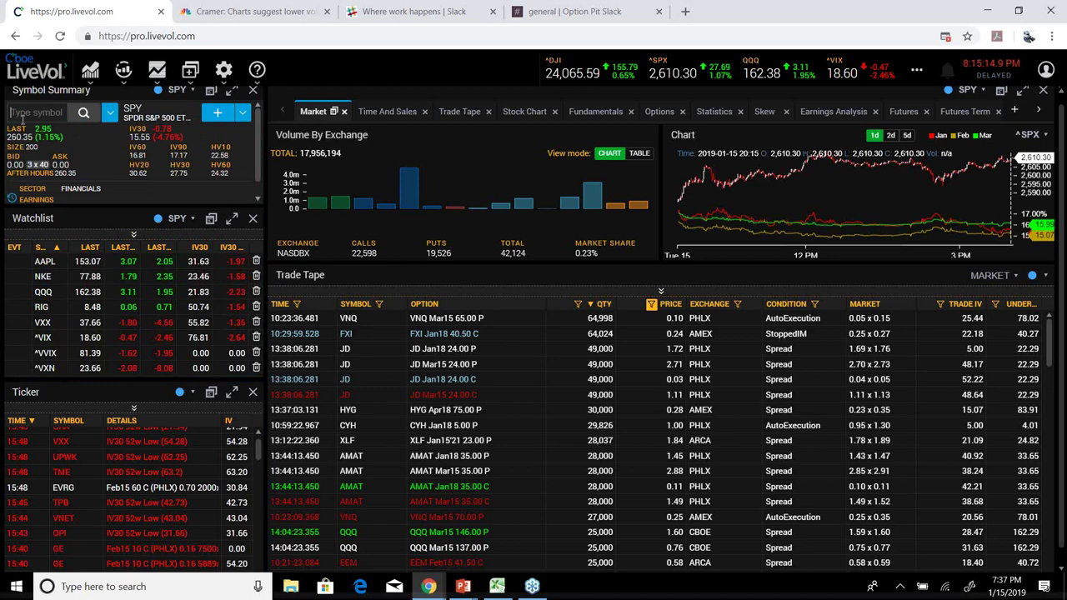
text(msft)
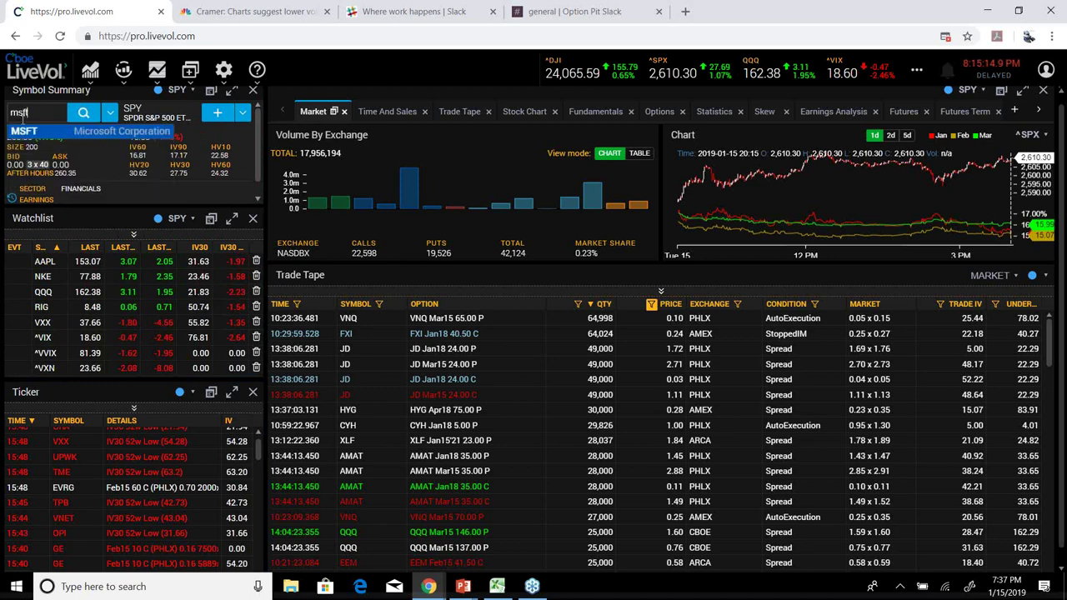
key(Return)
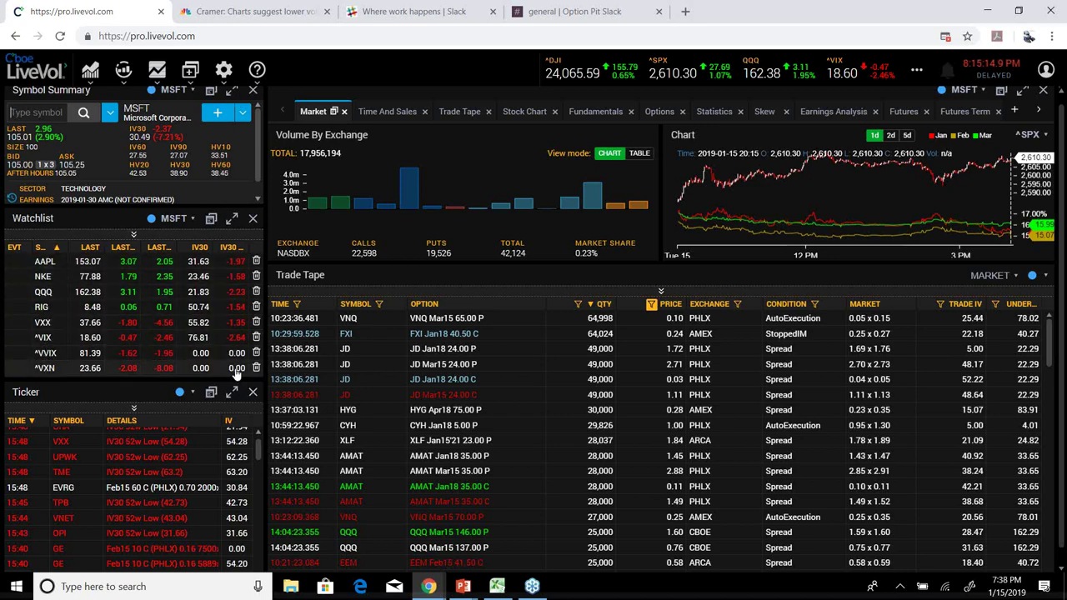
click(218, 115)
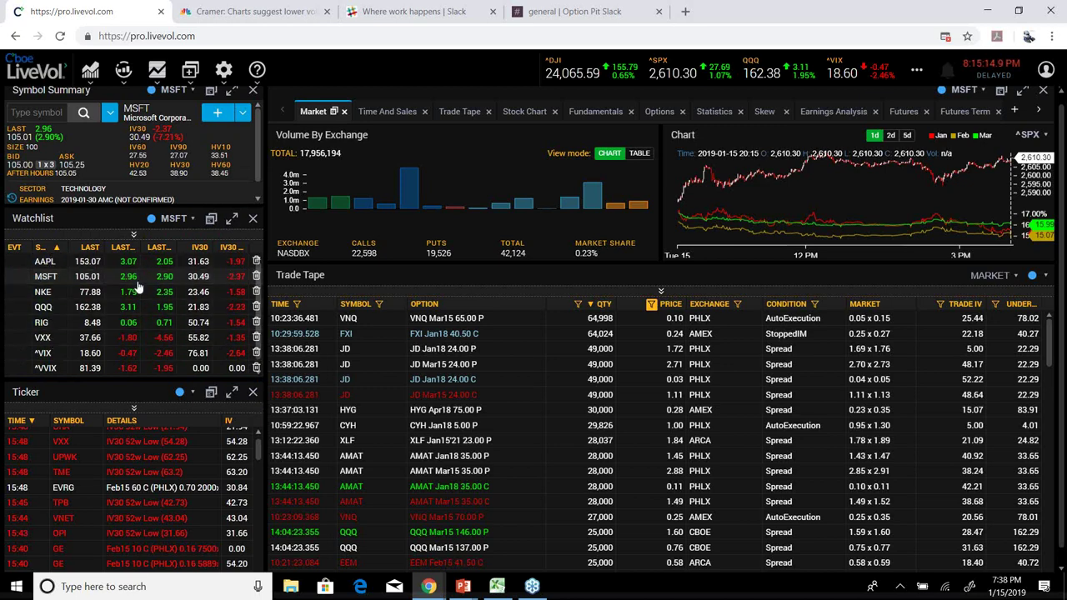
Remove NKE from the watchlist, look it up in the Symbol Summary and add it back
click(256, 294)
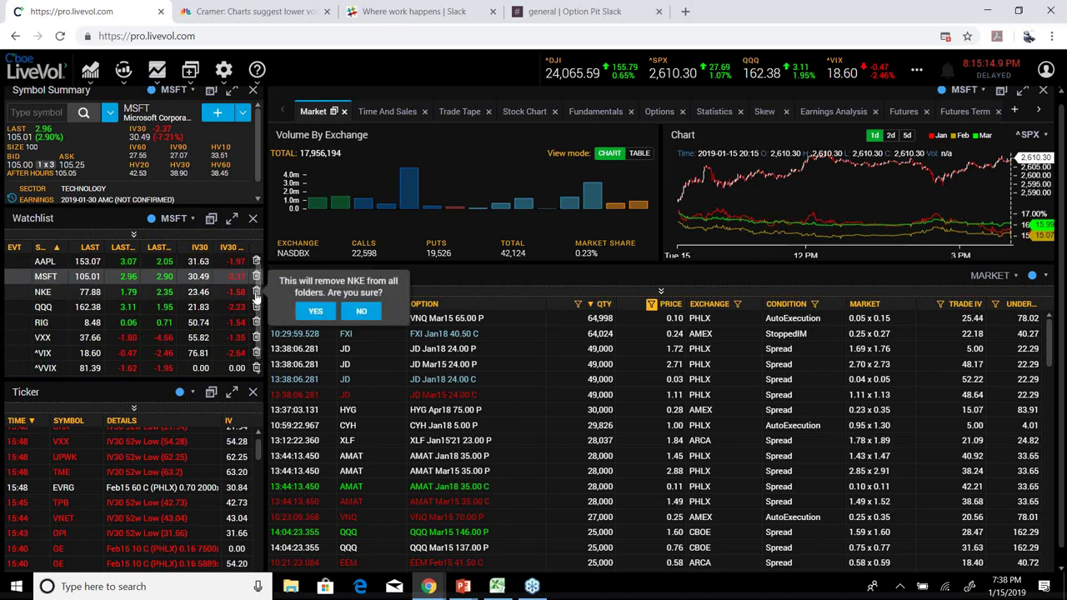
click(315, 311)
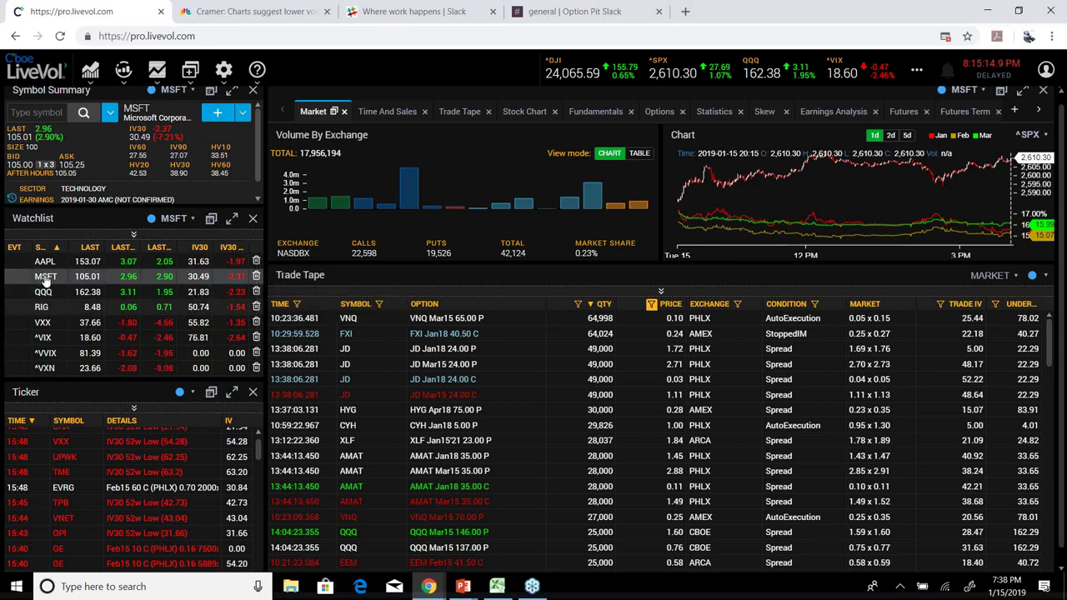
click(37, 111)
text(nke)
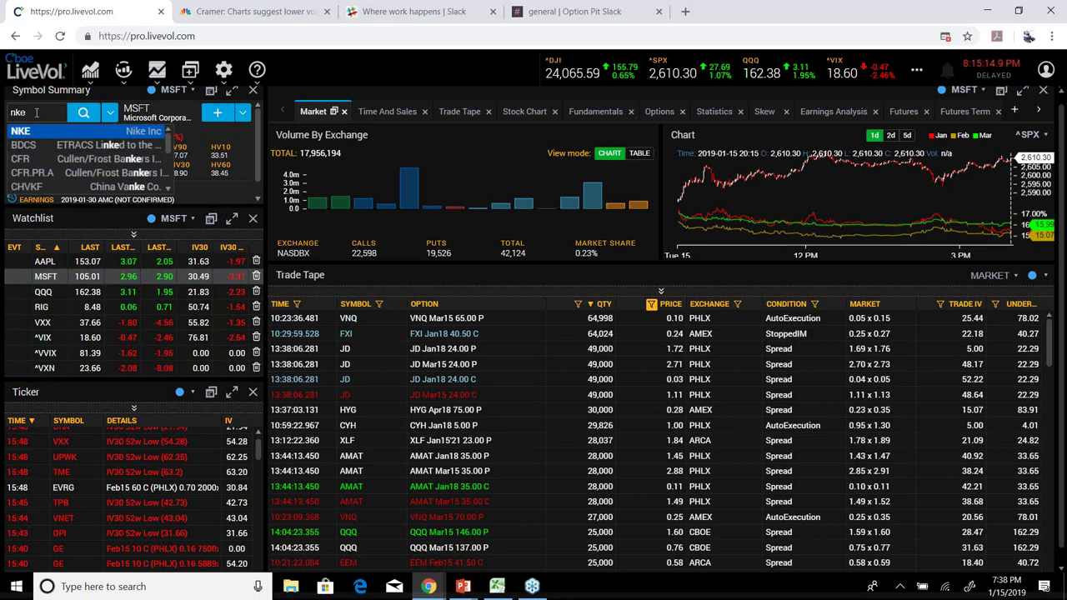
key(Return)
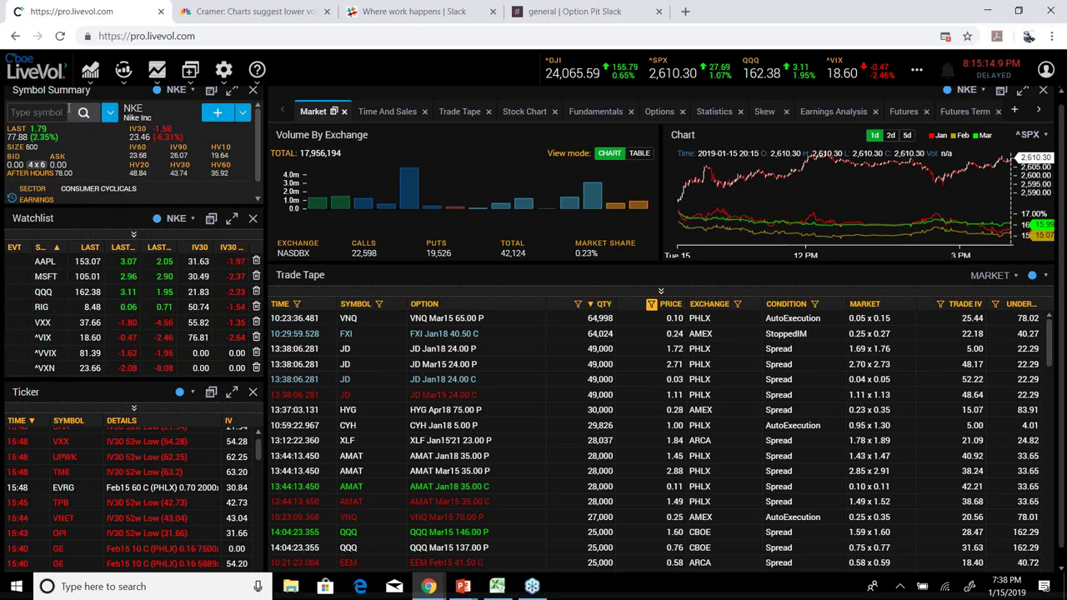
click(216, 116)
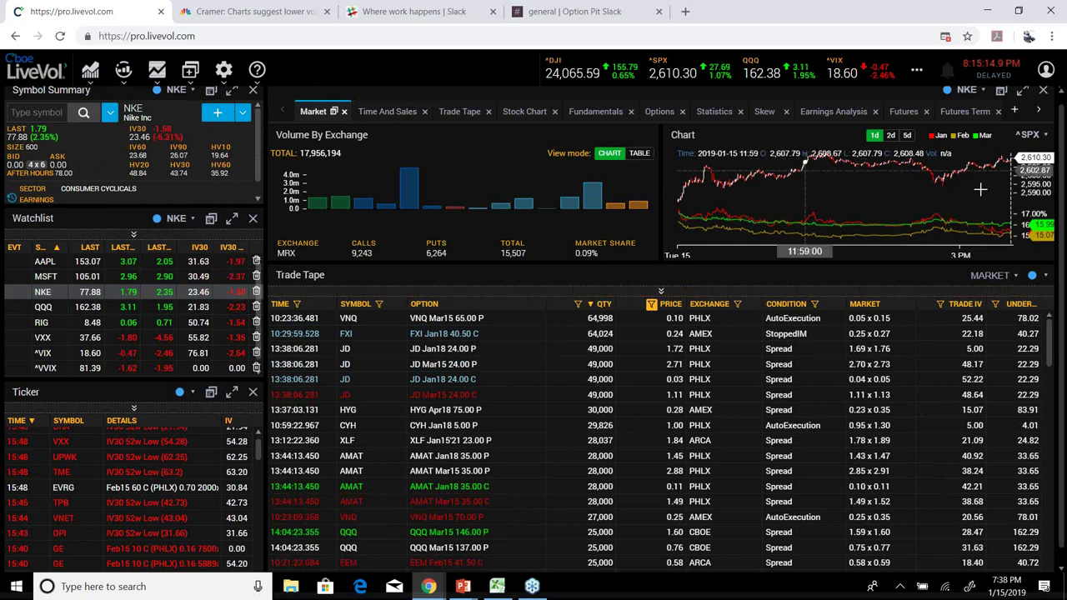
Open the Time And Sales view and load AAPL's option trades in it
click(381, 115)
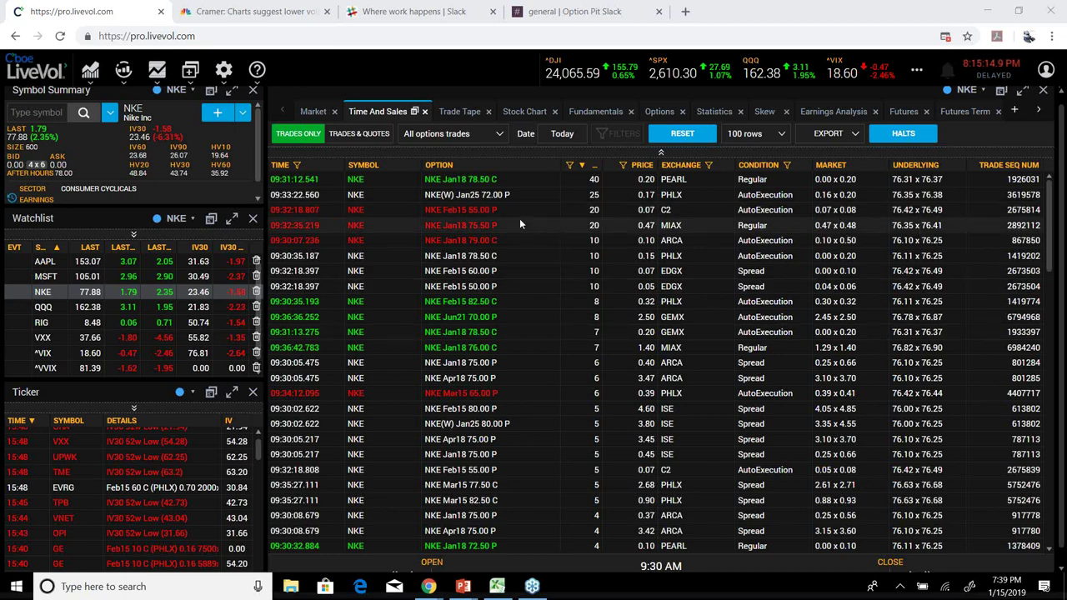
click(25, 115)
text(aapl)
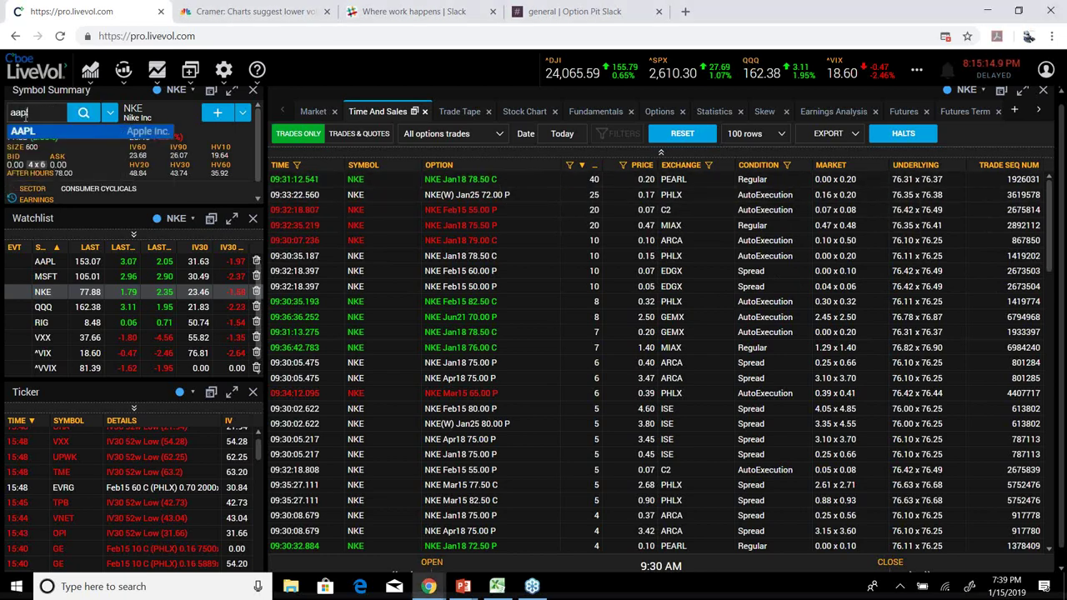
key(Return)
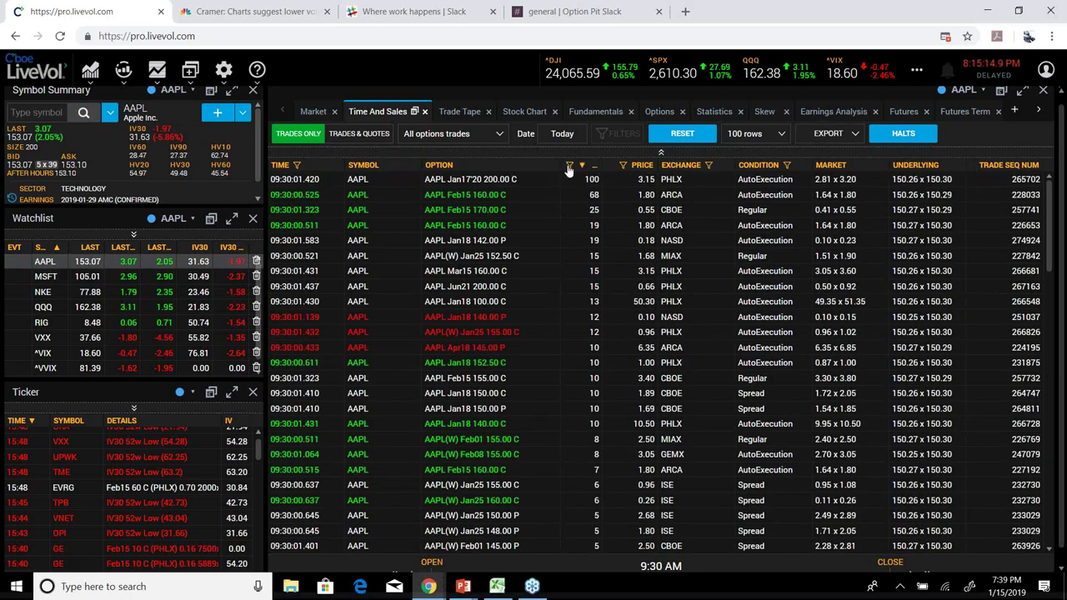
Filter AAPL's Time And Sales trades to a quantity less than or equal to (<=) 250
click(569, 168)
click(612, 192)
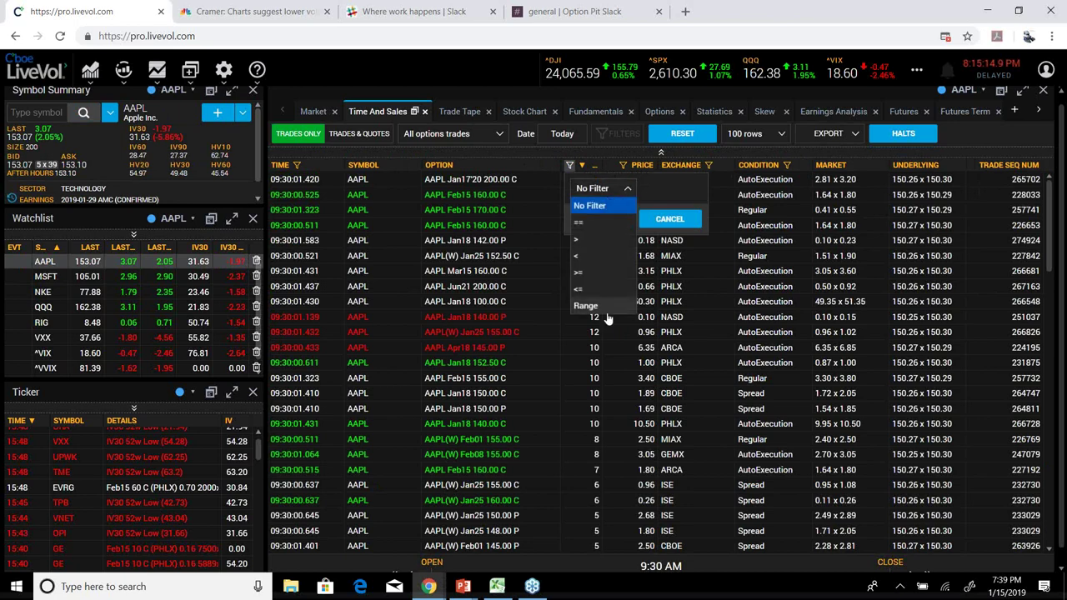
click(588, 289)
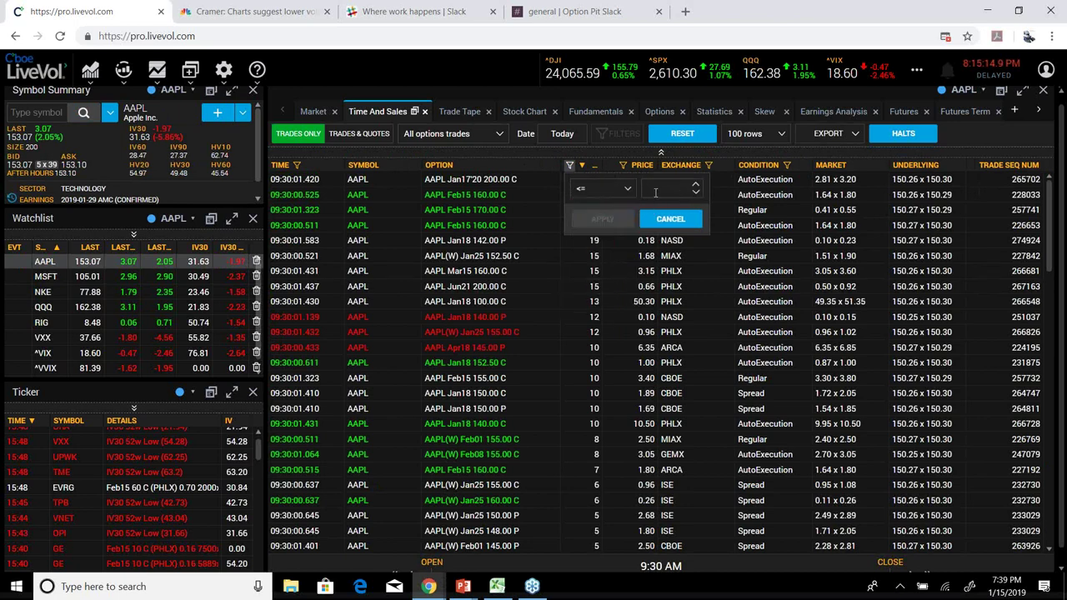
click(655, 193)
text(250)
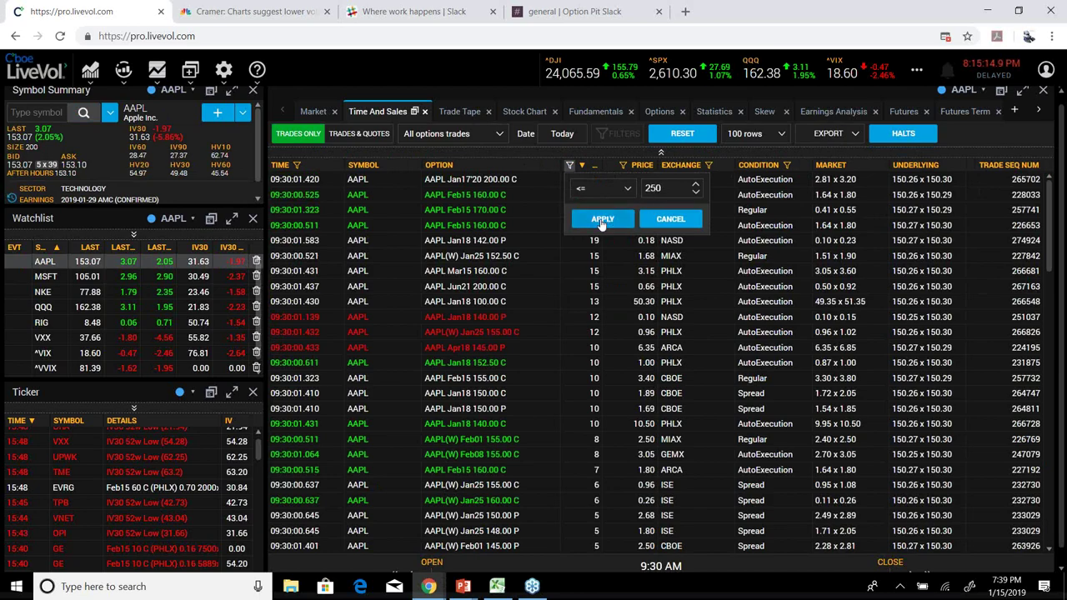
click(601, 221)
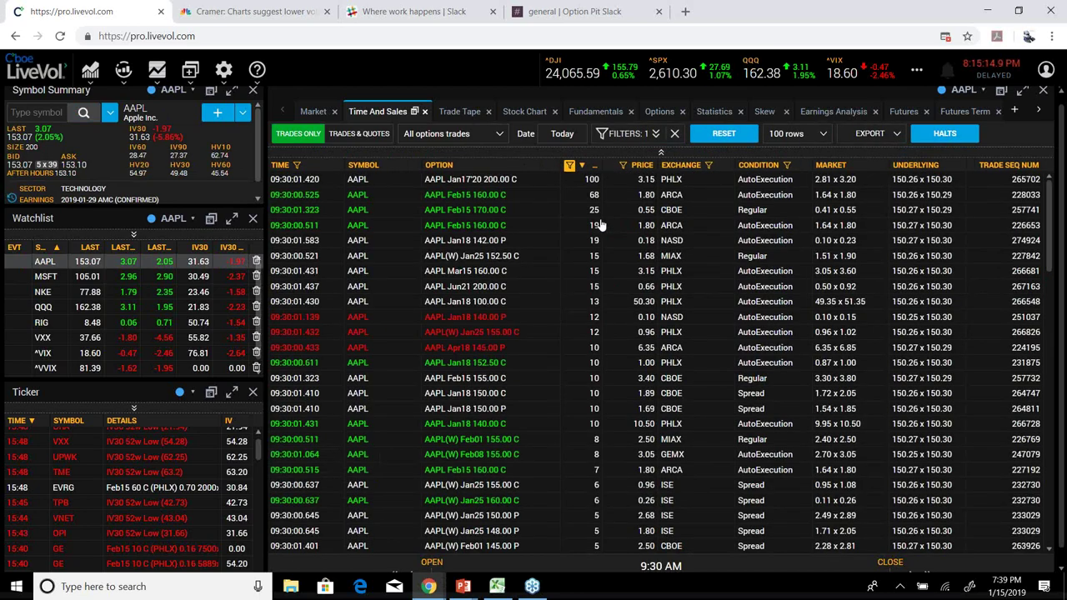
Remove the Time And Sales quantity filter and apply a new one for quantities greater than or equal to (>=) 250
click(625, 136)
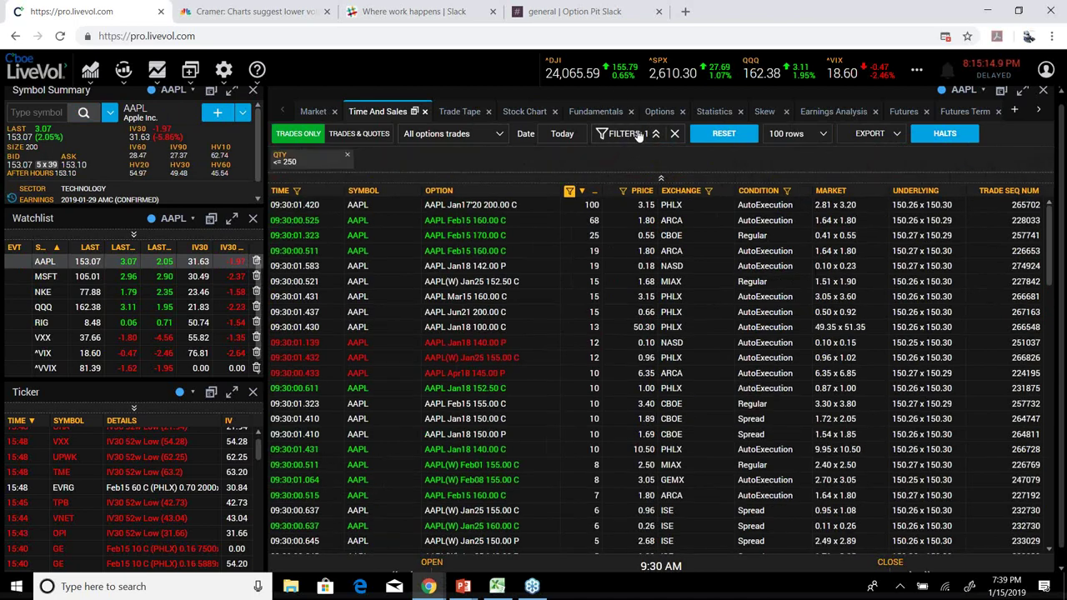
click(348, 157)
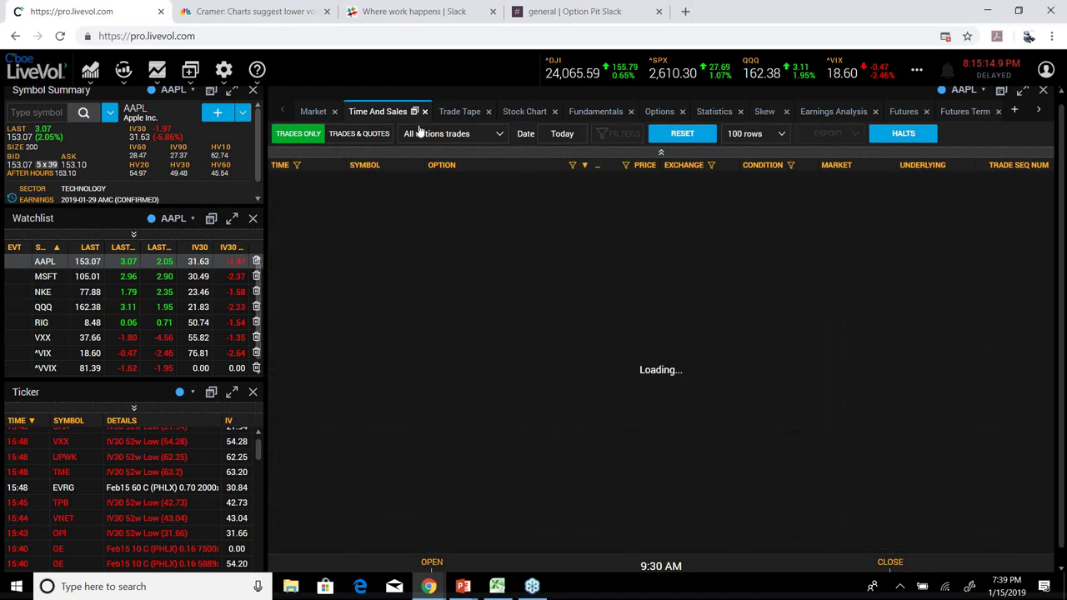
click(574, 168)
click(600, 188)
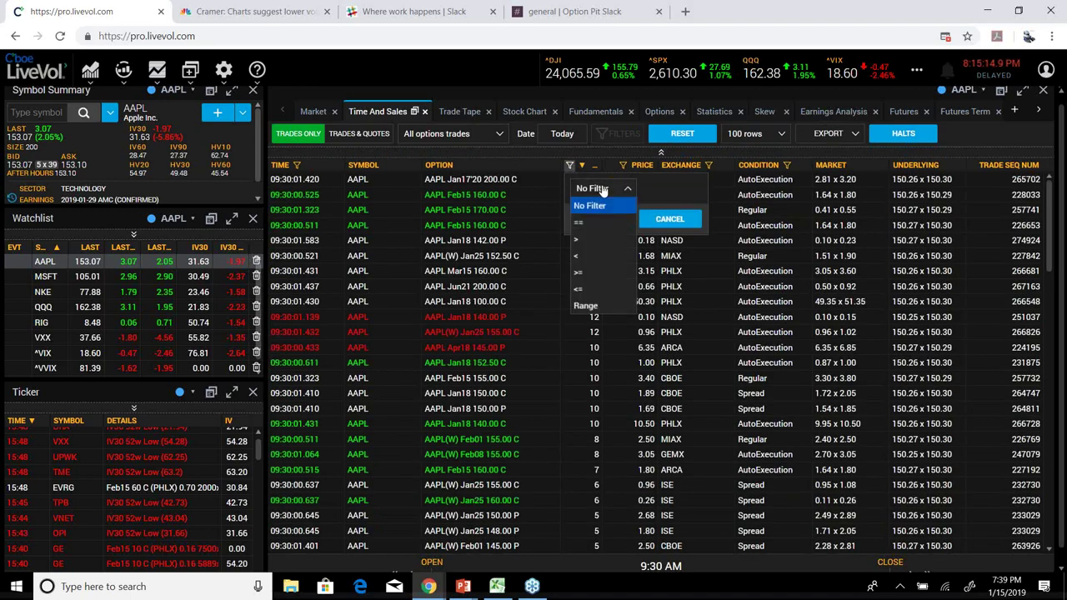
click(590, 271)
text(250)
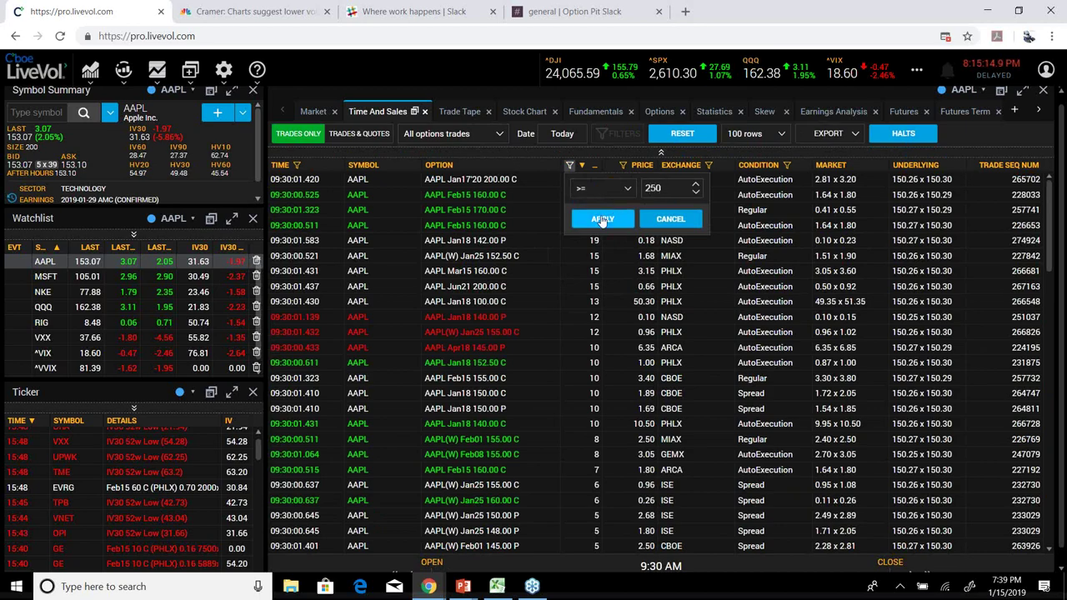
click(600, 219)
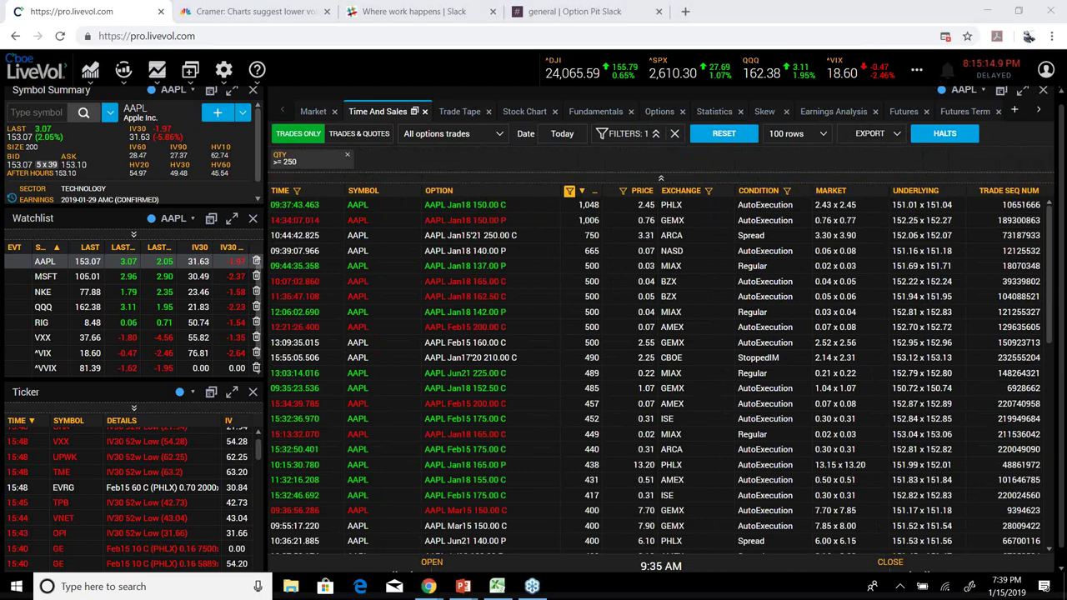
Look through AAPL's filtered large trades and sort them by time, newest first
drag(1049, 269, 1050, 525)
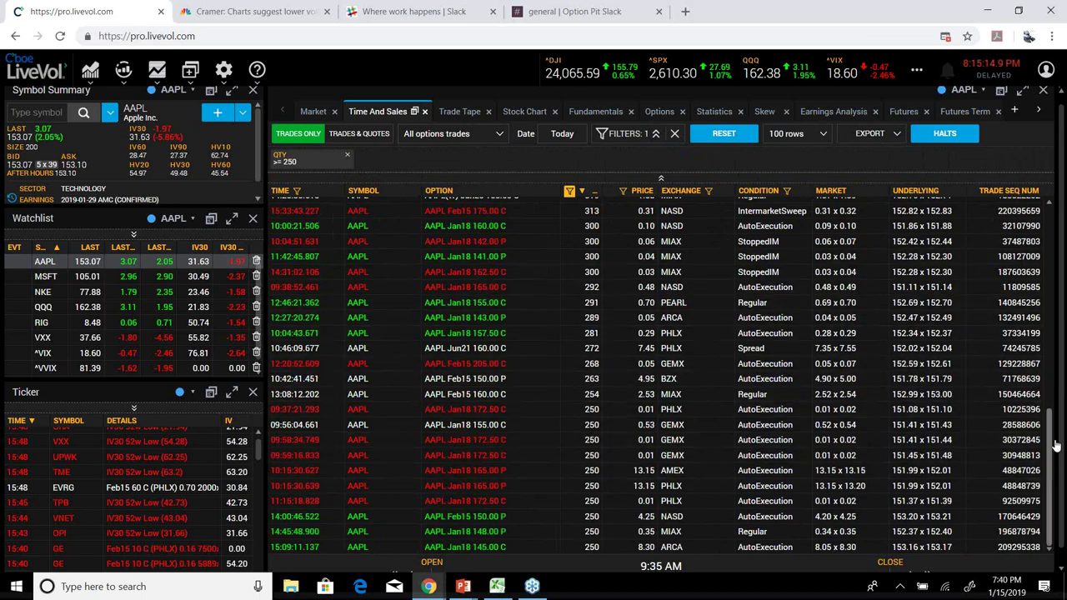
drag(1056, 446, 1052, 209)
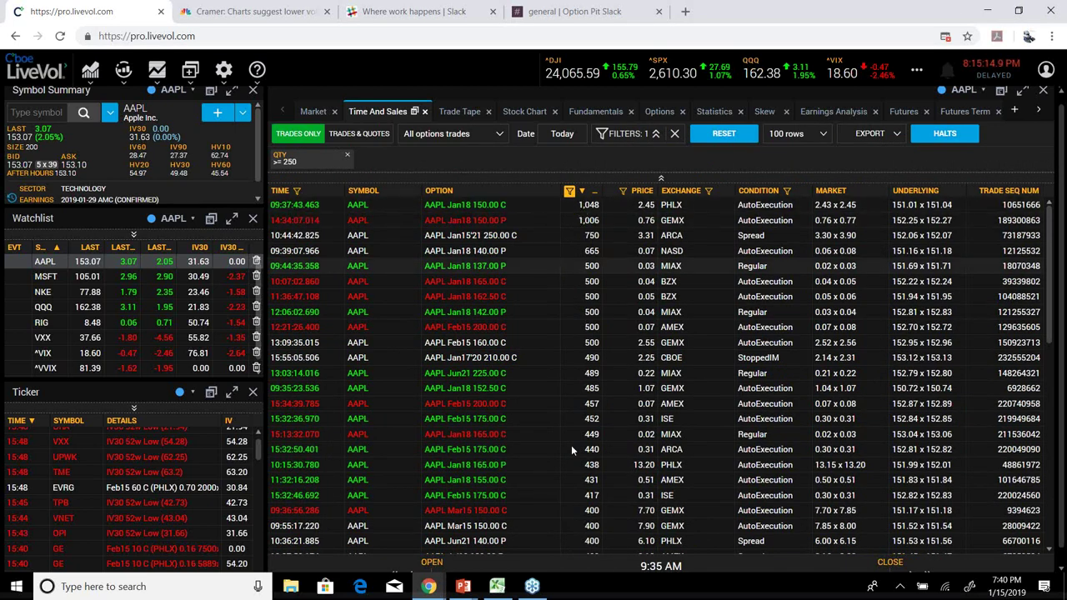
click(282, 192)
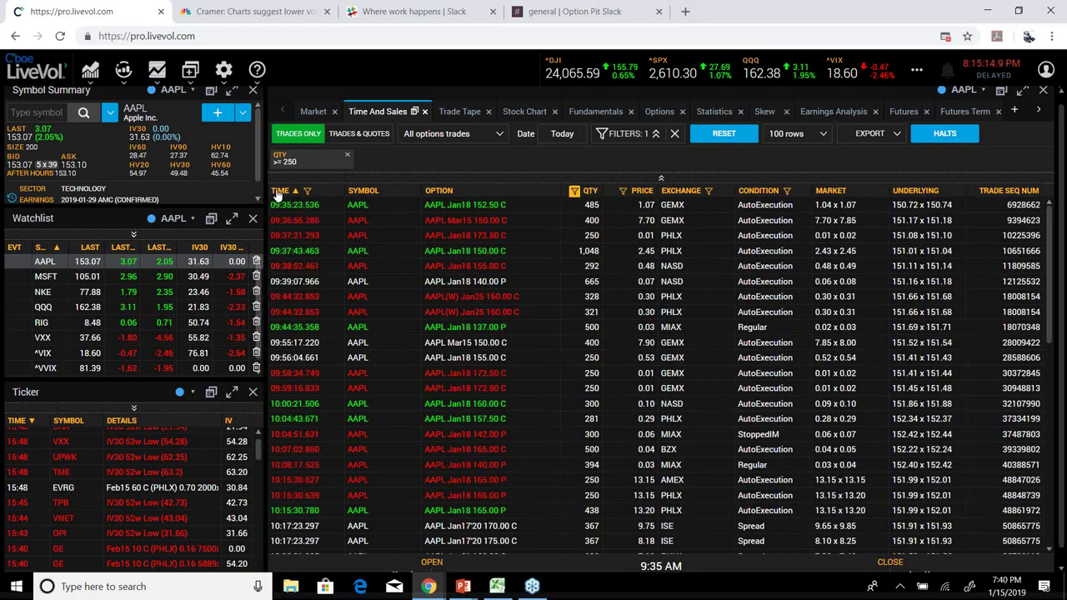
click(280, 192)
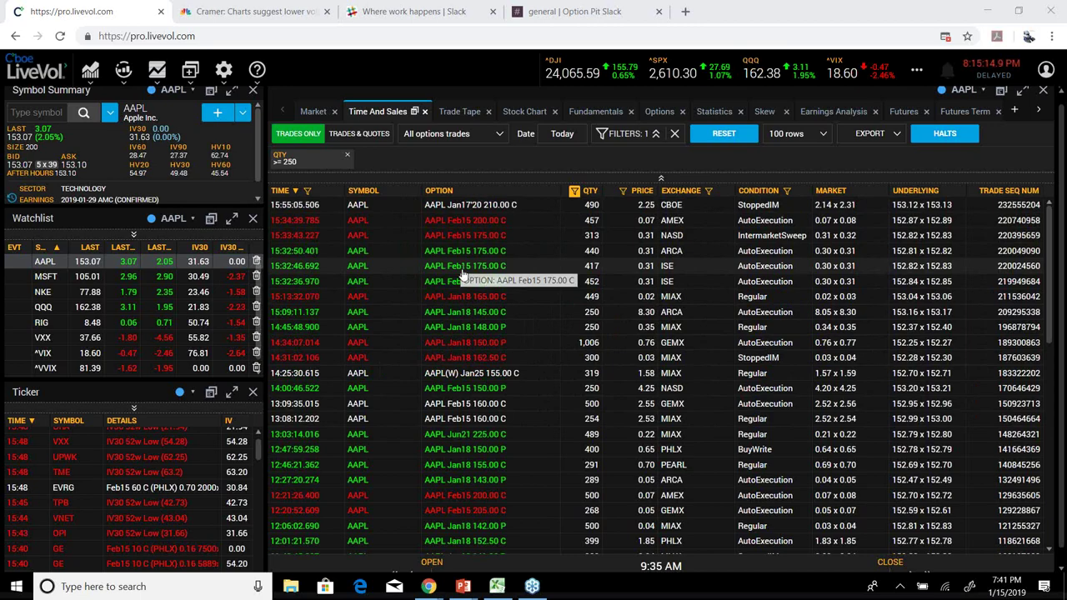
Open the Trade Tape for the watchlist and filter it to quantities less than or equal to (<=) 250
click(459, 111)
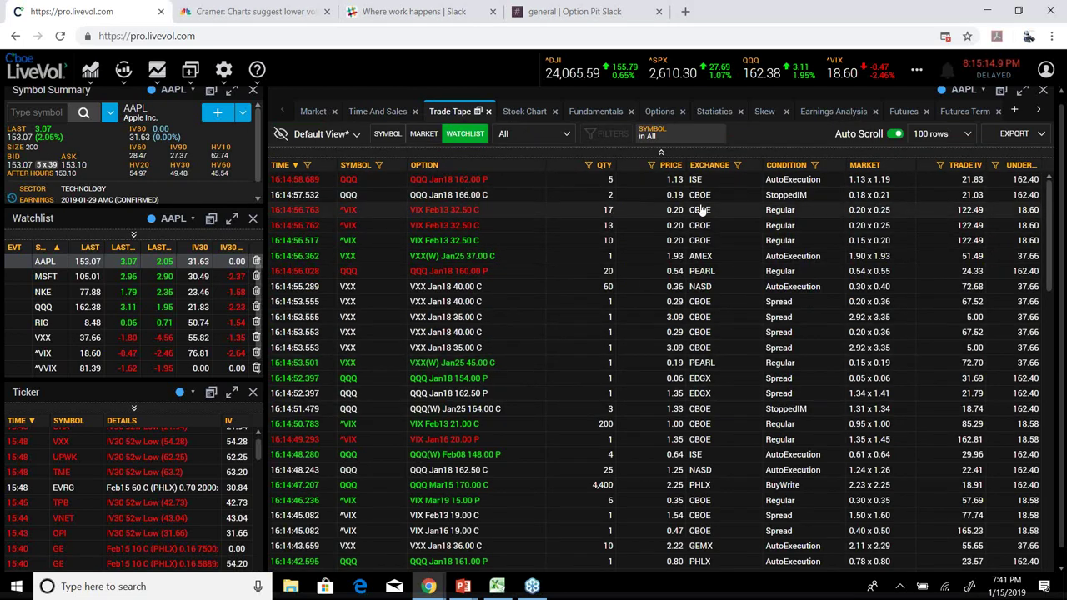
click(590, 166)
click(660, 189)
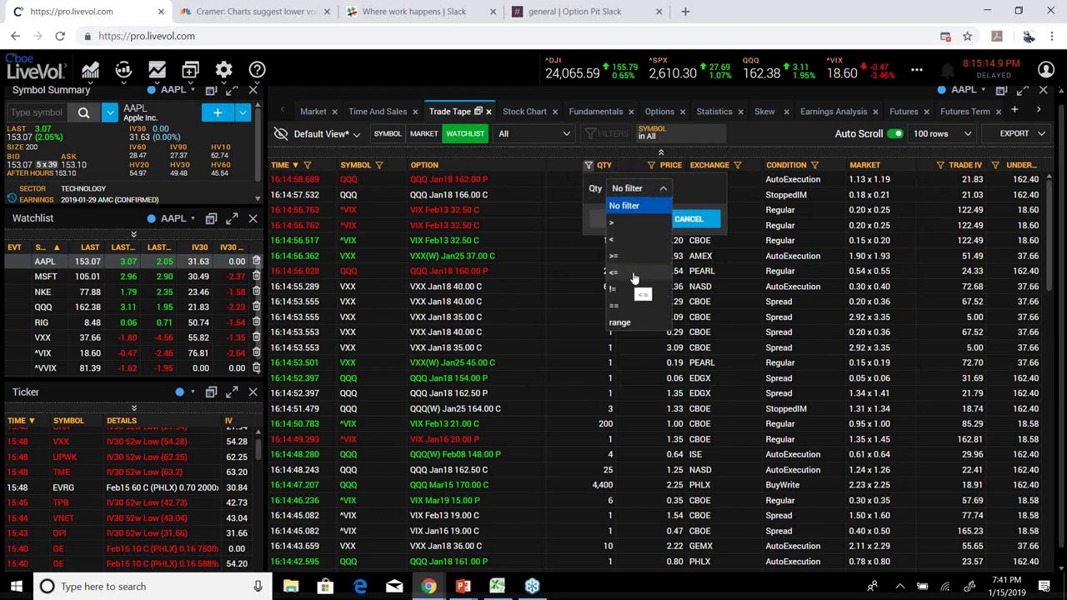
click(632, 275)
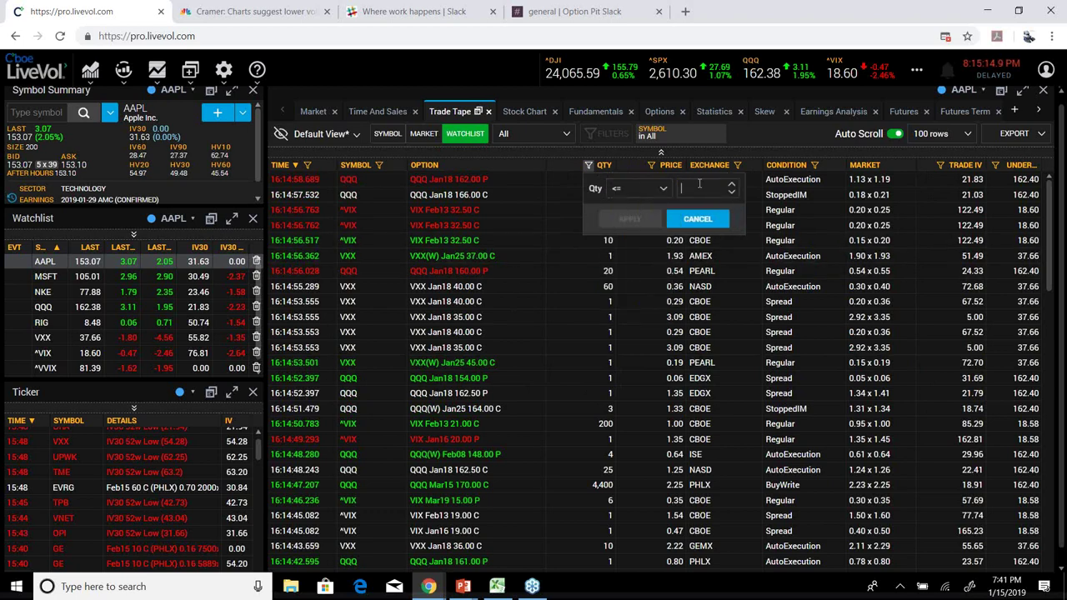
text(25)
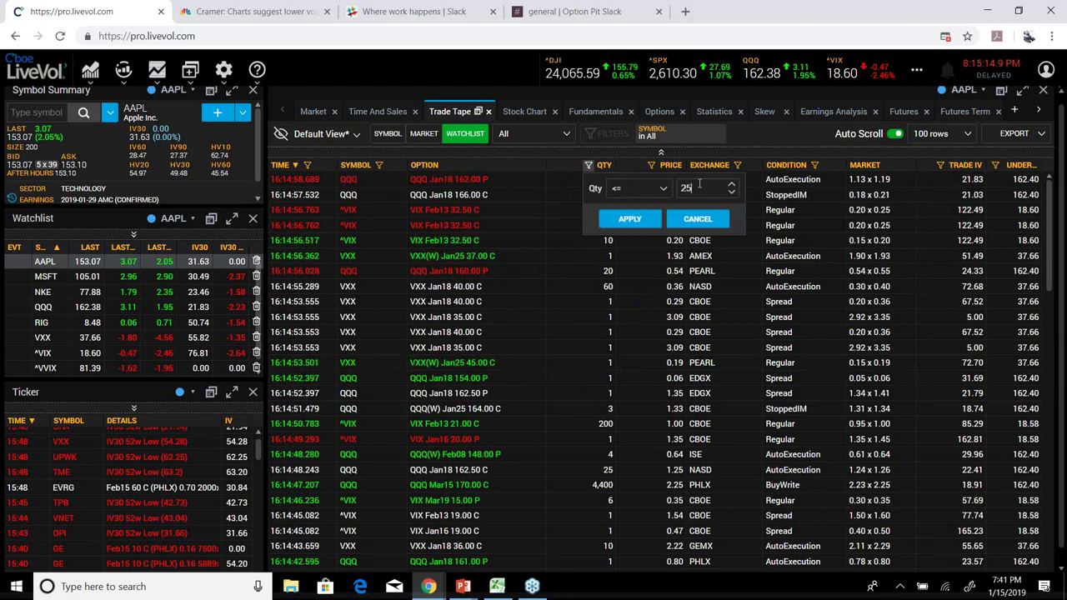
text(0)
click(646, 217)
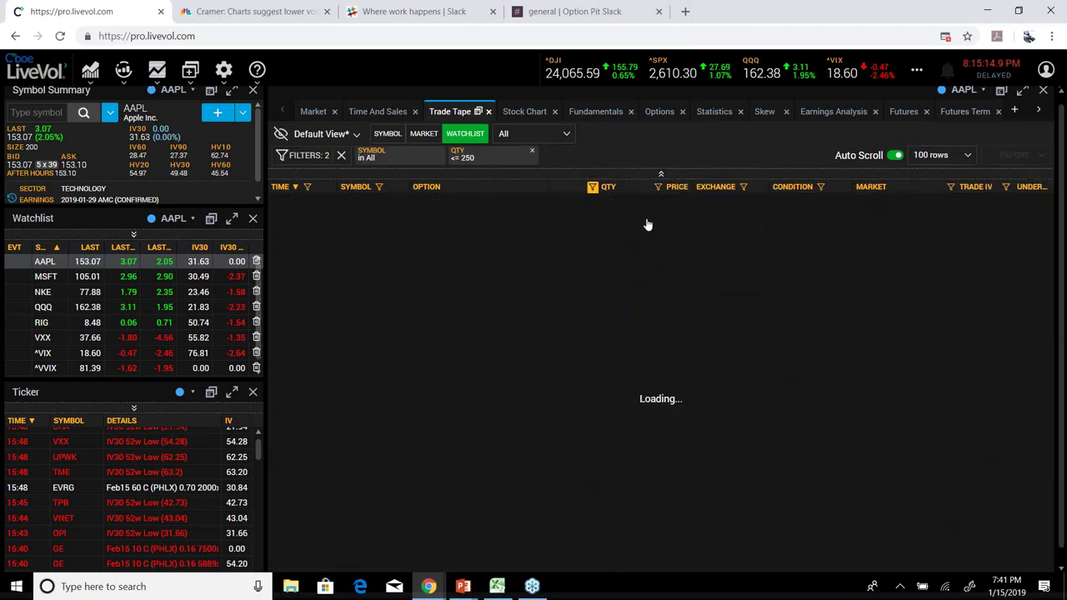
Change the condition of the Trade Tape's quantity filter to greater than or equal to (>=)
click(589, 188)
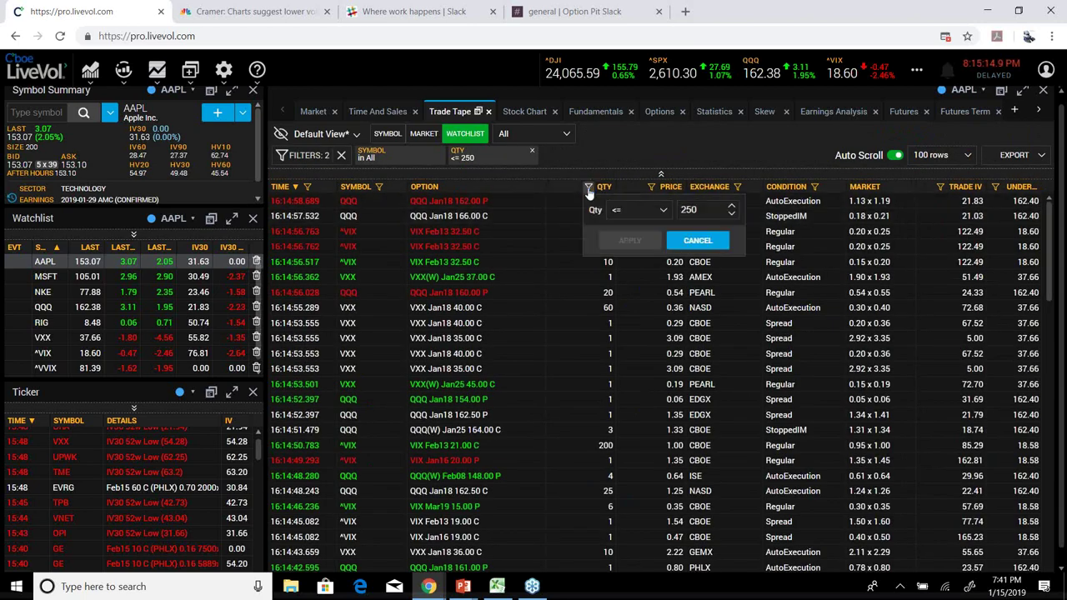
click(640, 210)
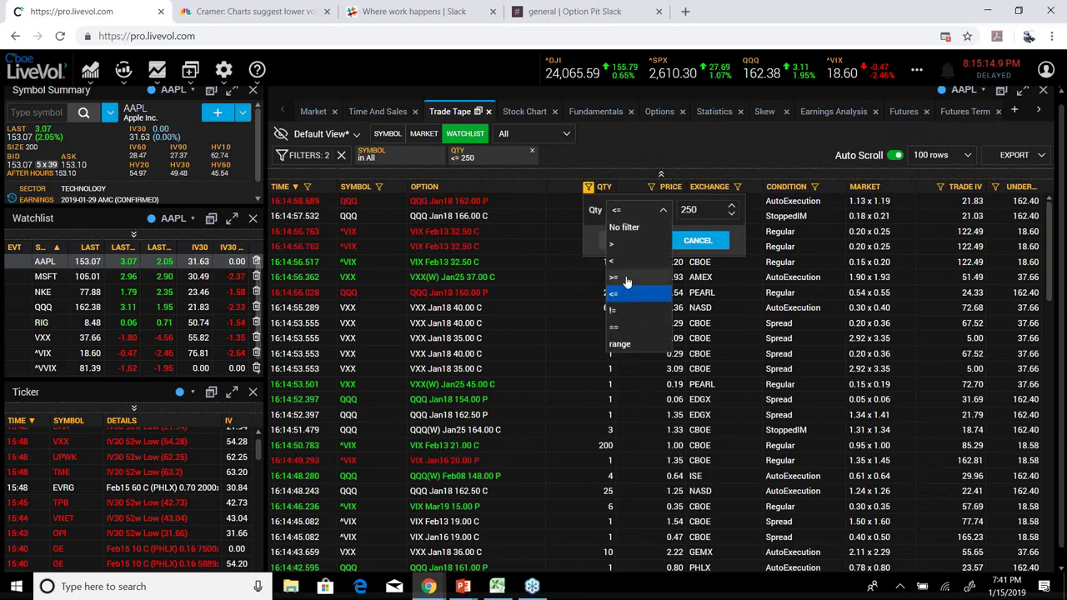
click(626, 279)
click(626, 240)
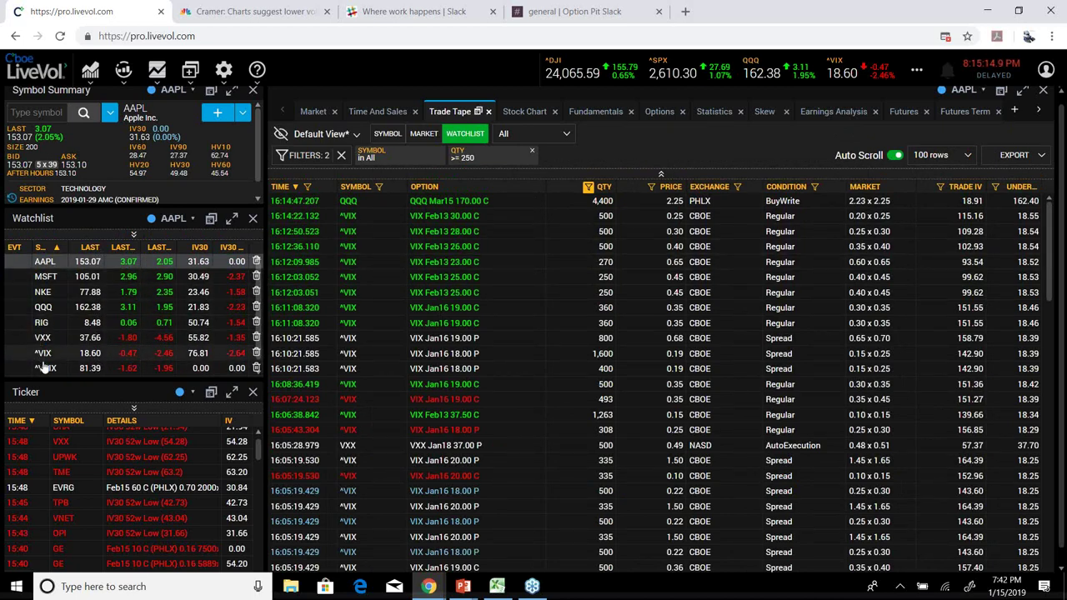
Remove RIG from the watchlist
click(256, 323)
click(308, 342)
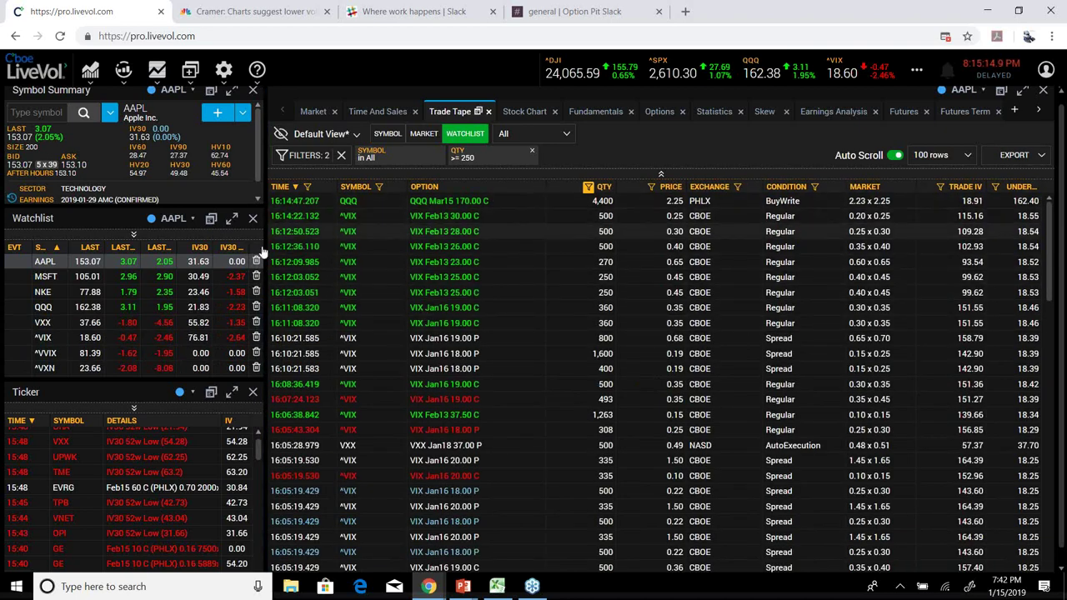
Look up SPX and add it to the watchlist
click(19, 111)
text(spx)
key(Return)
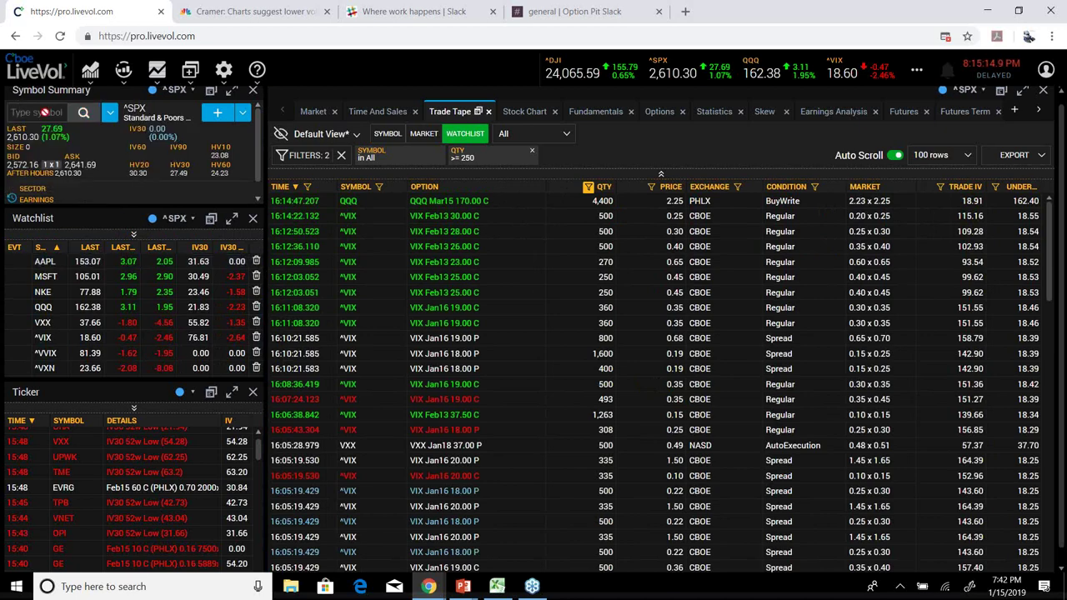
click(216, 115)
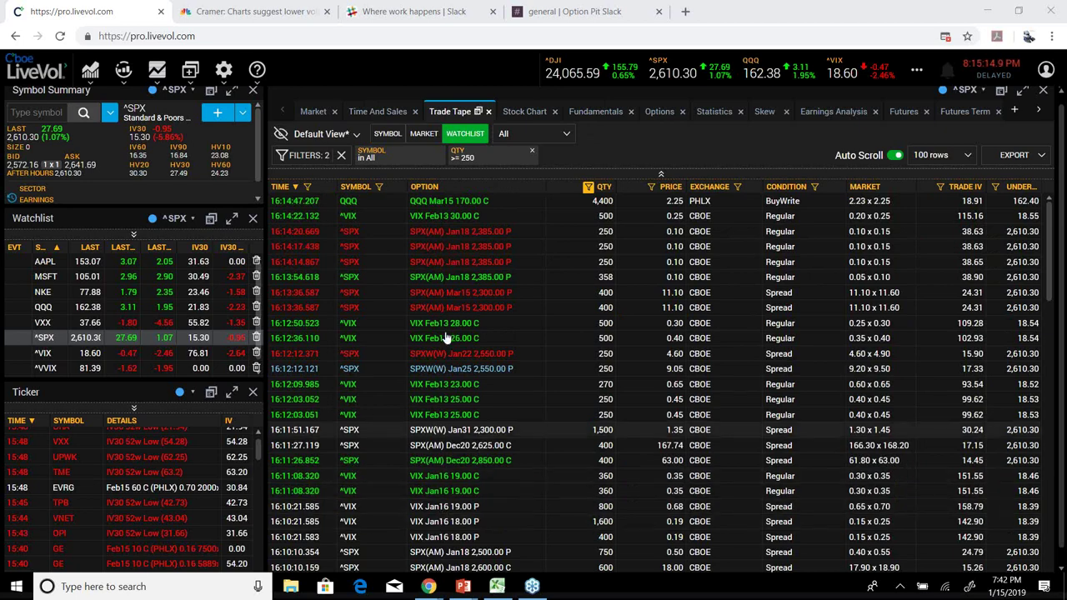
Pop the Trade Tape out into its own window, review its trades, and close that window
click(479, 118)
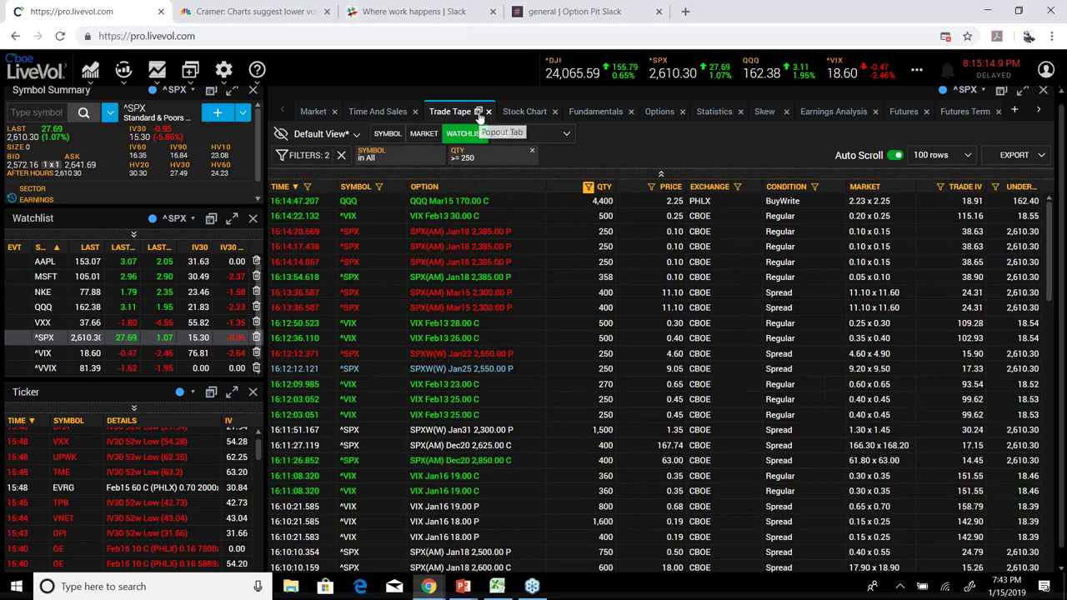
click(480, 118)
click(539, 134)
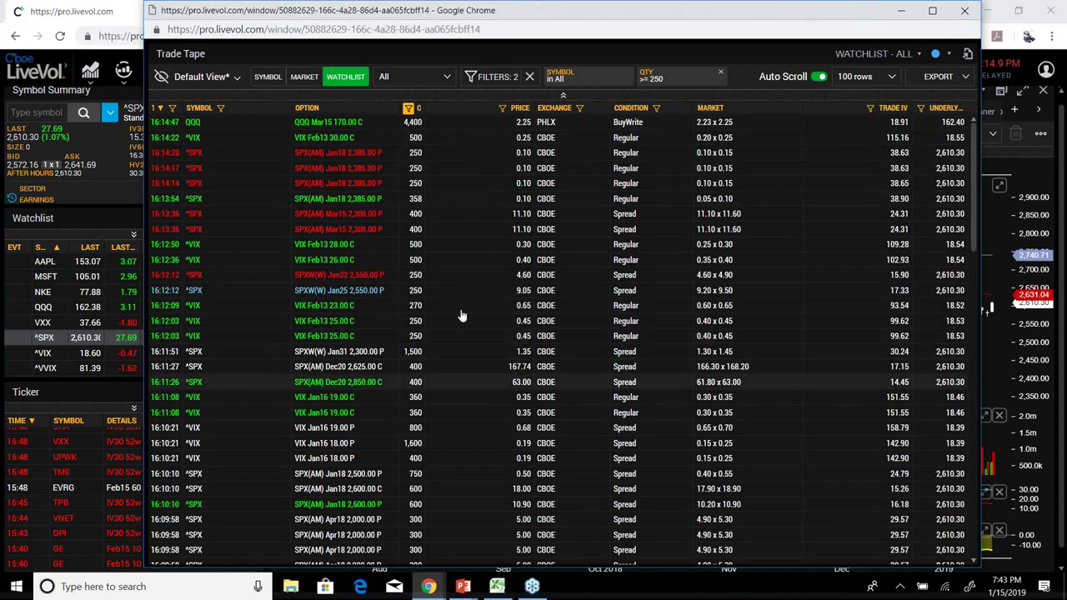
click(159, 110)
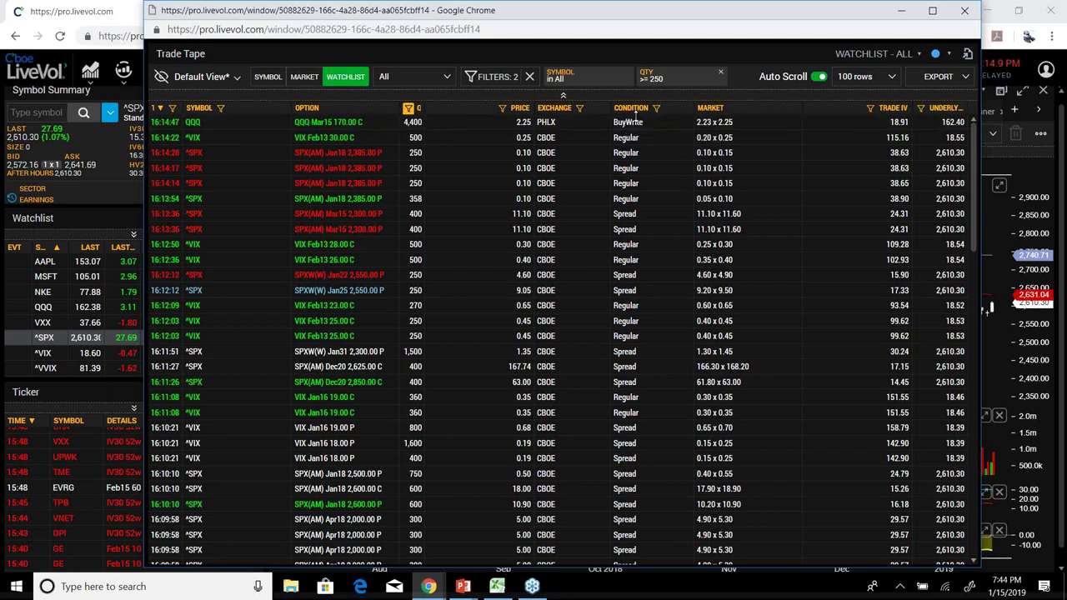
click(964, 12)
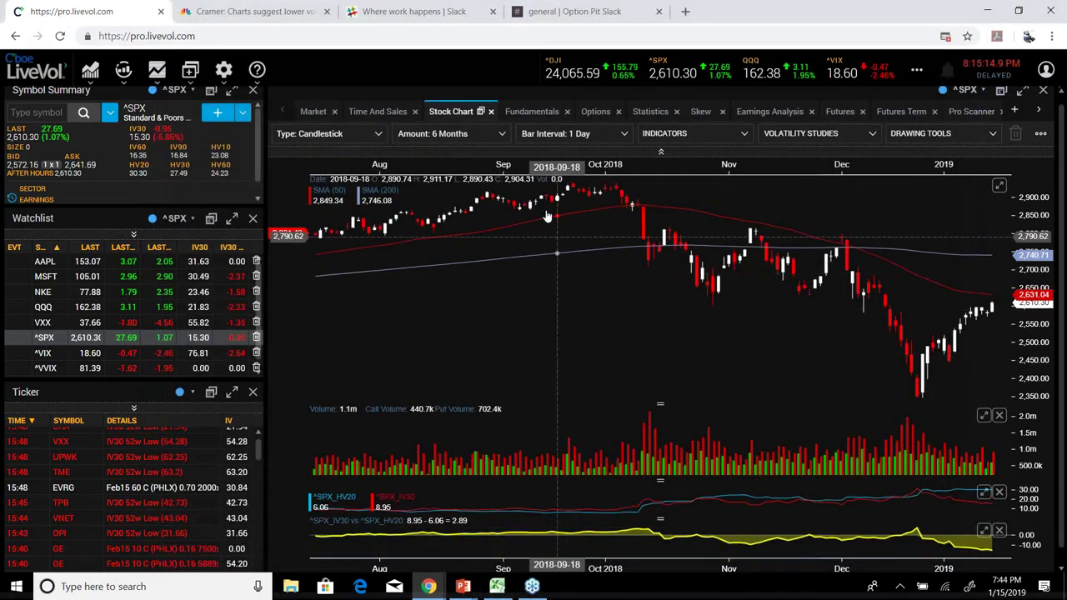
Open the Fundamentals view and look up JPM
click(509, 122)
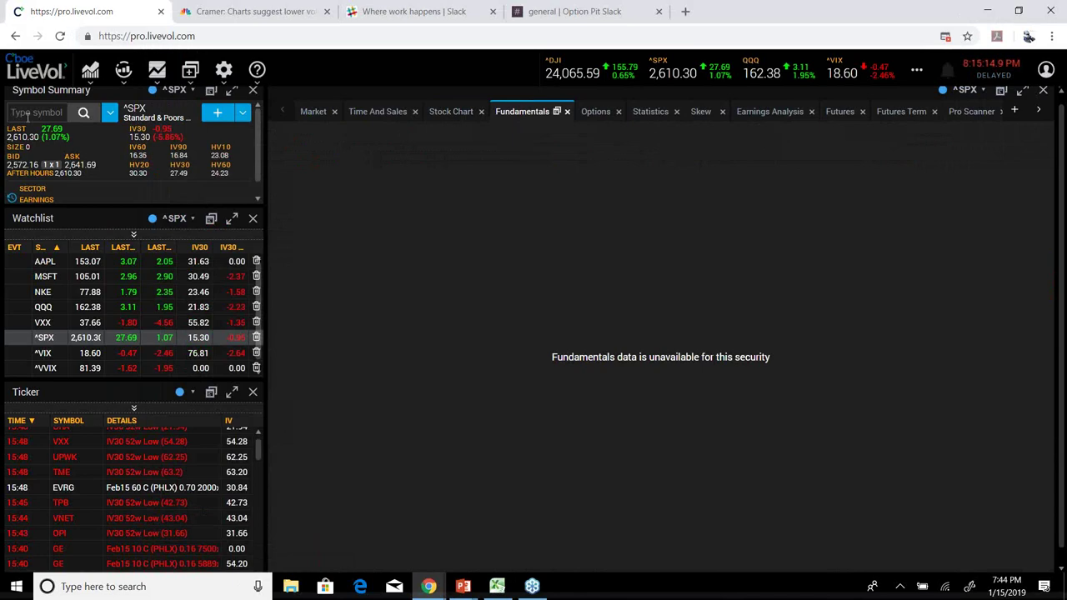
click(27, 116)
text(JPM)
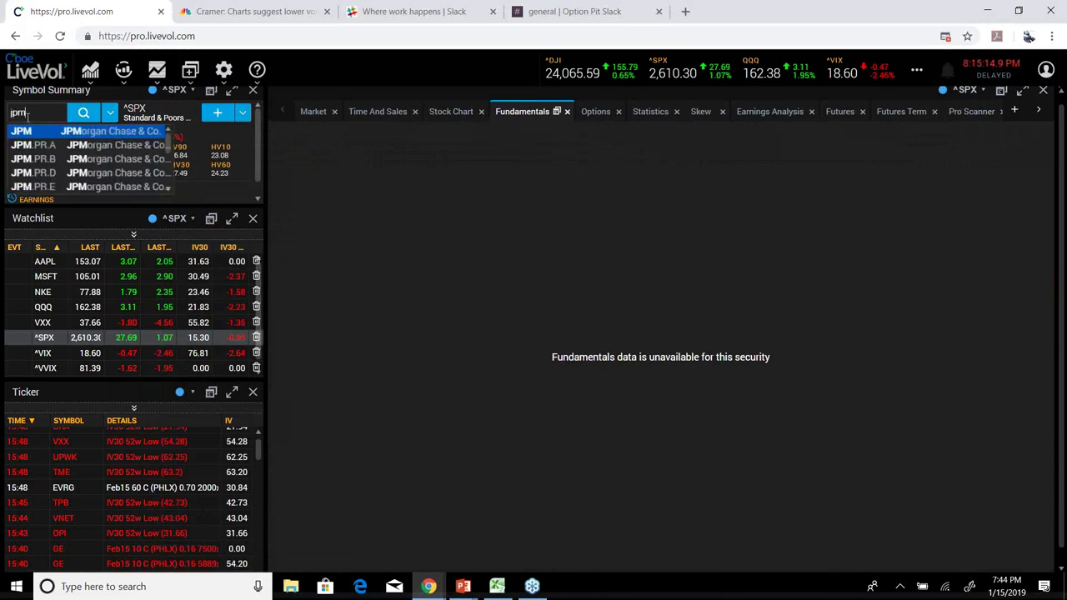
key(Return)
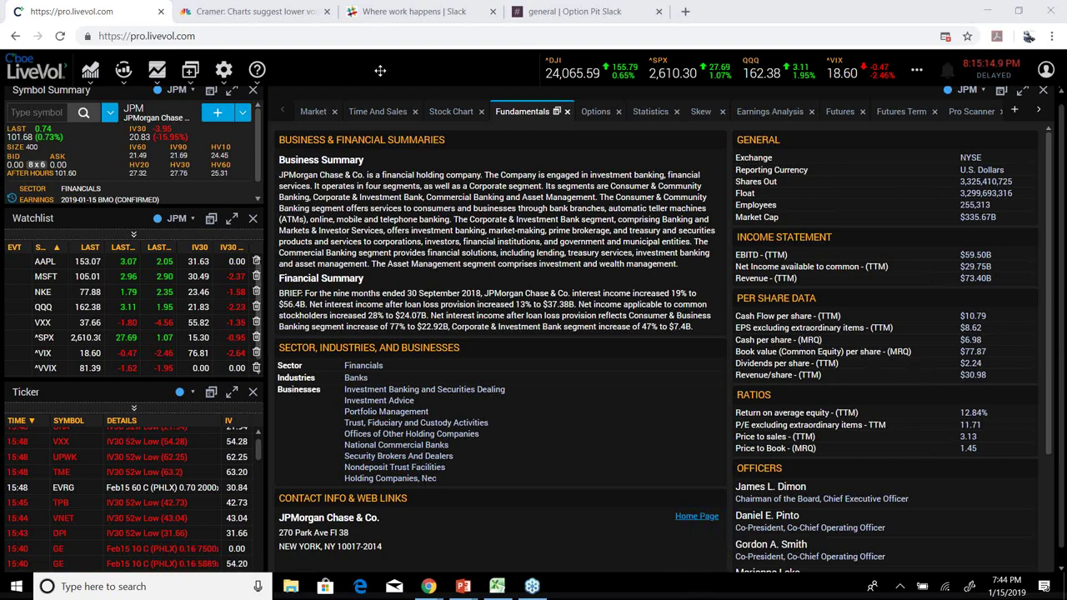
Look at JPM's Time And Sales and Stock Chart, and return to its Fundamentals
click(377, 113)
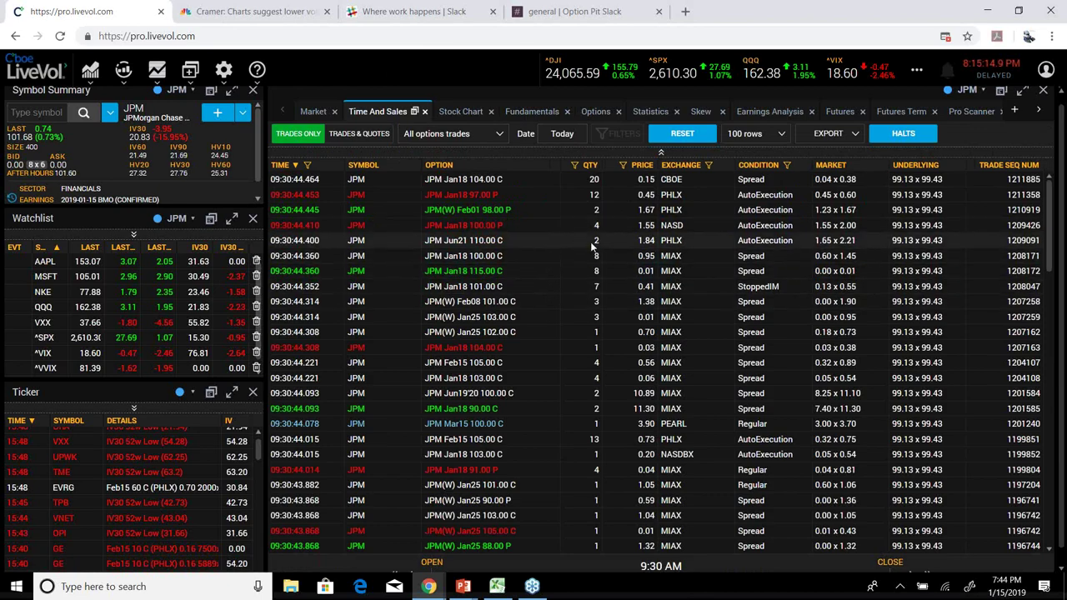
click(470, 116)
click(528, 113)
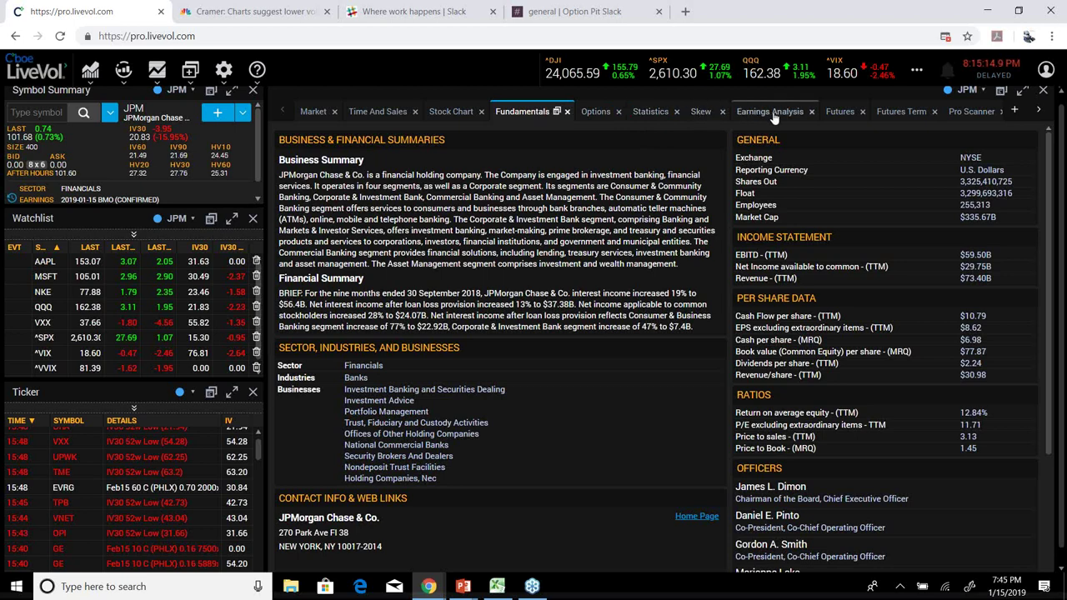
View the Calendar of dividend events and the Alerts page
click(1040, 112)
right_click(974, 118)
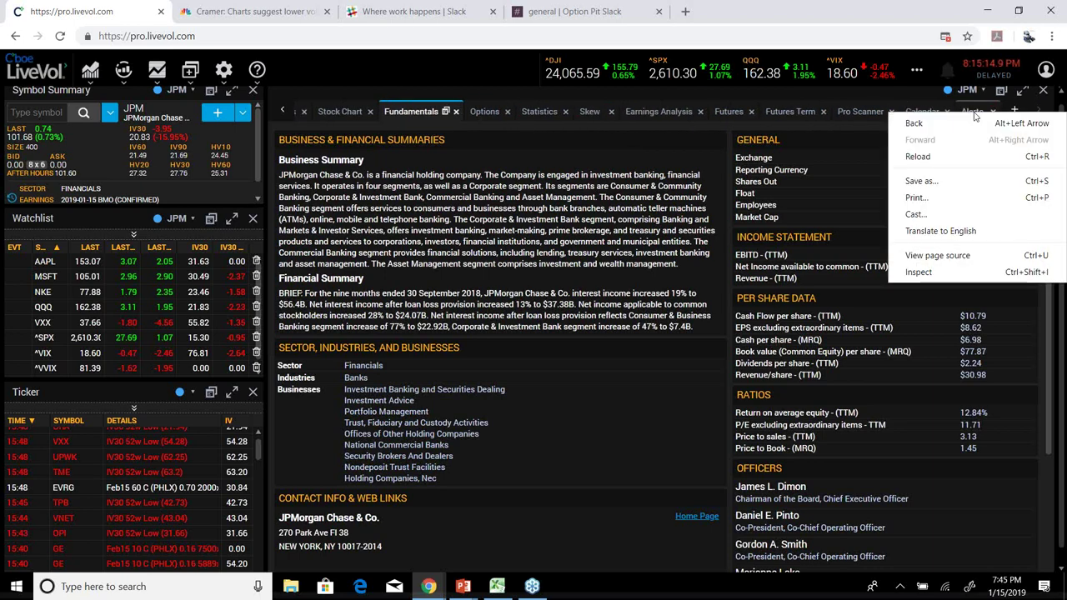
click(923, 89)
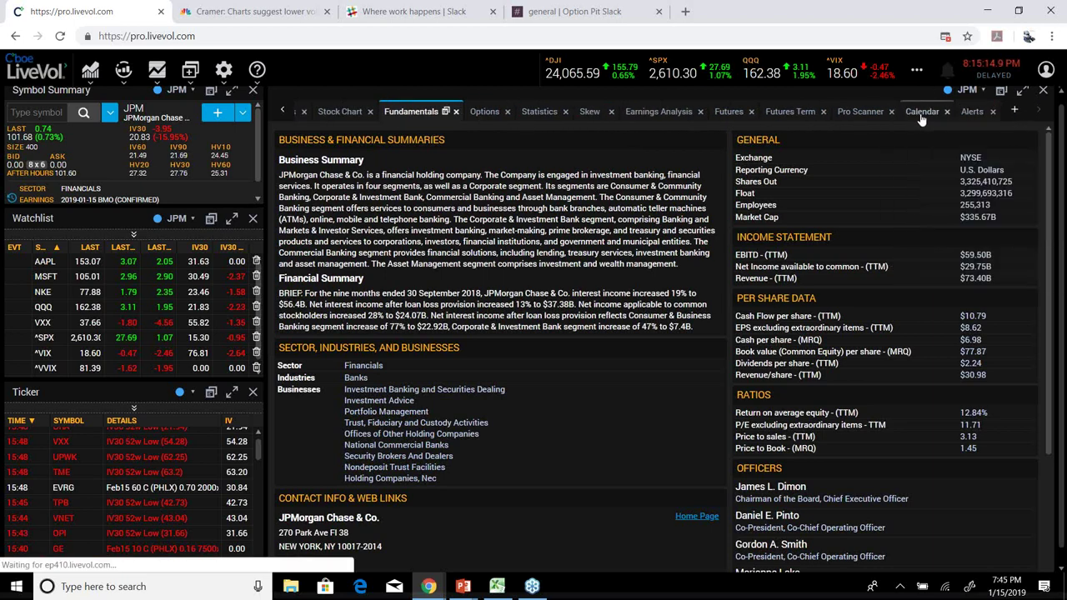
click(922, 114)
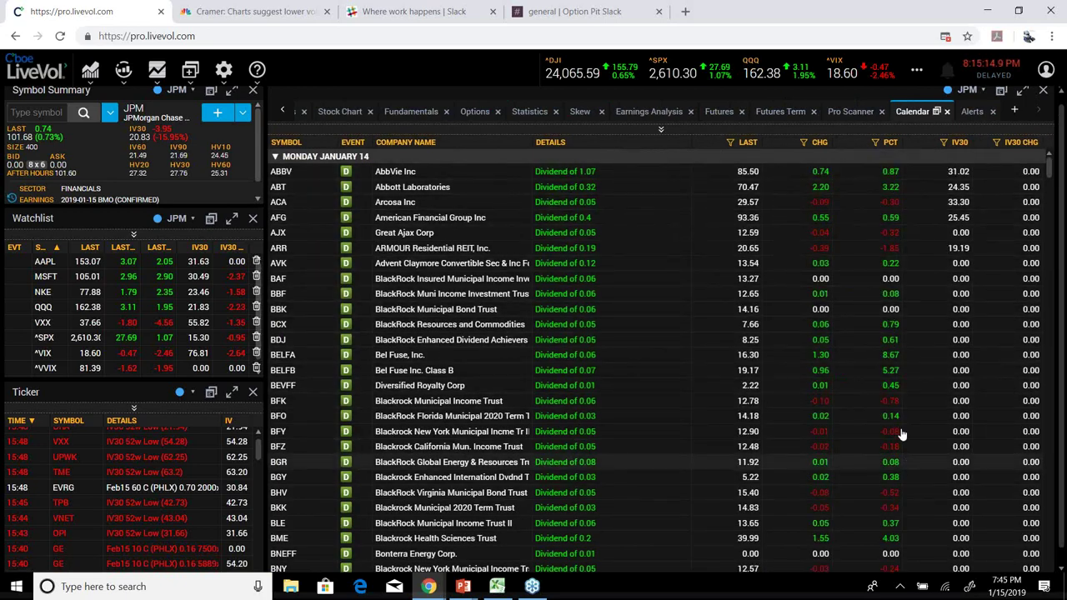
click(972, 112)
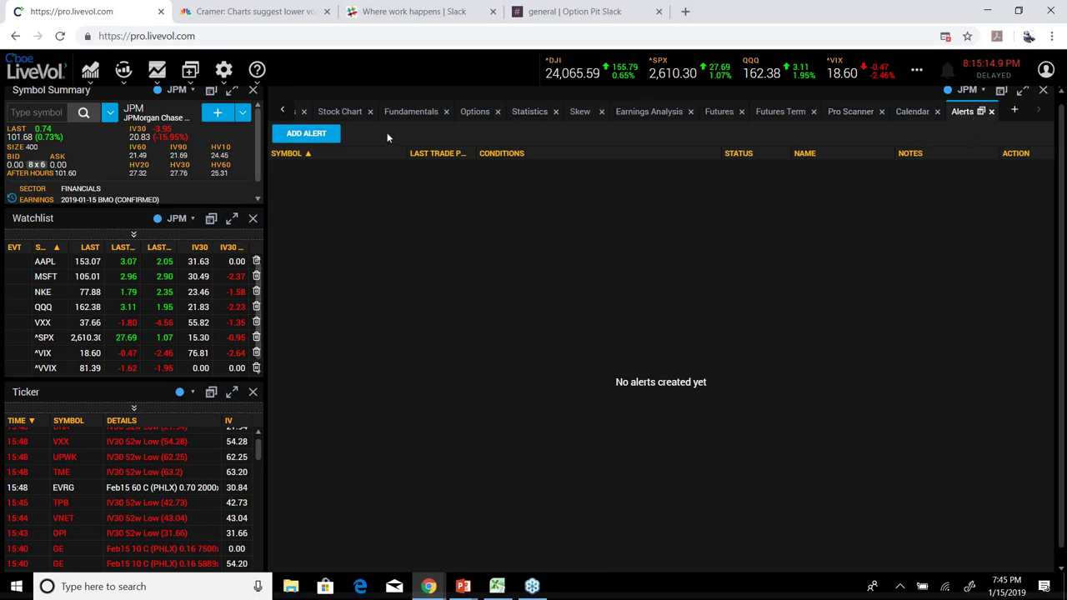
Open JPM's Stock Chart and remove its call/put volume and IV30 vs HV20 panes
click(336, 113)
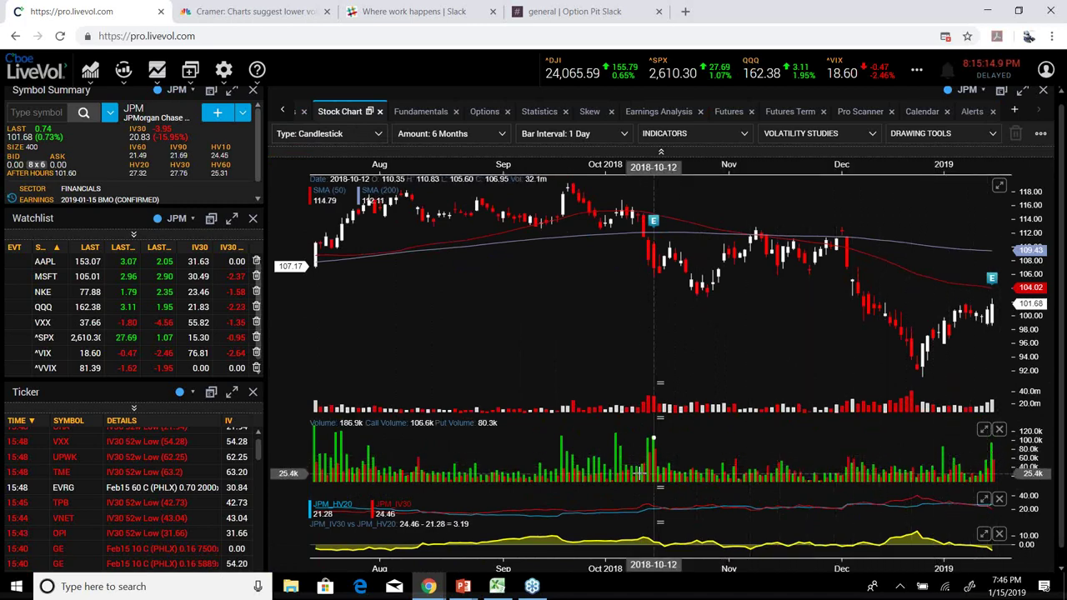
click(999, 430)
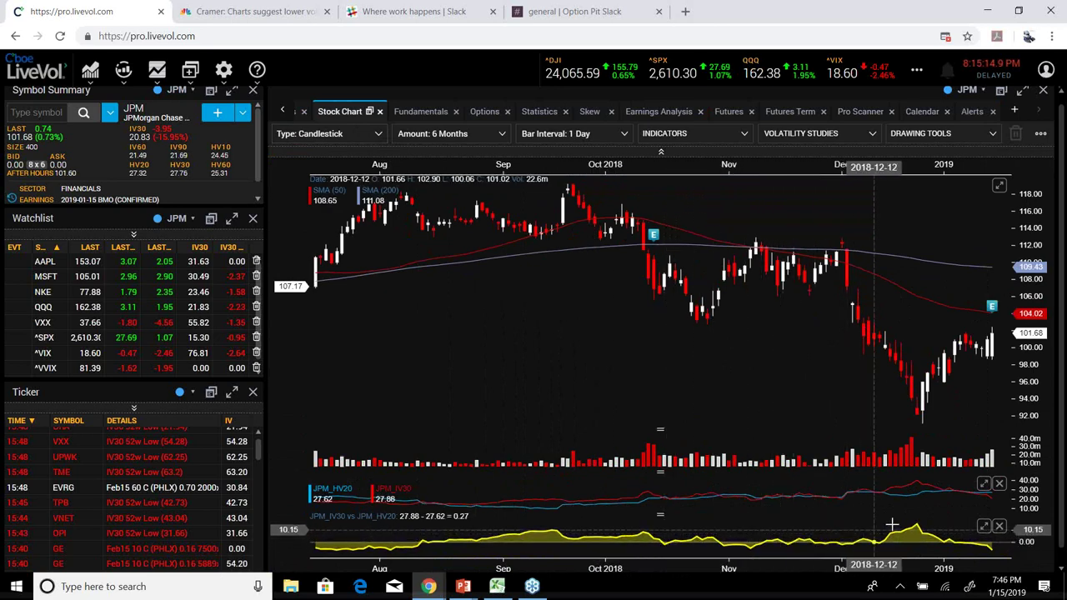
click(1000, 526)
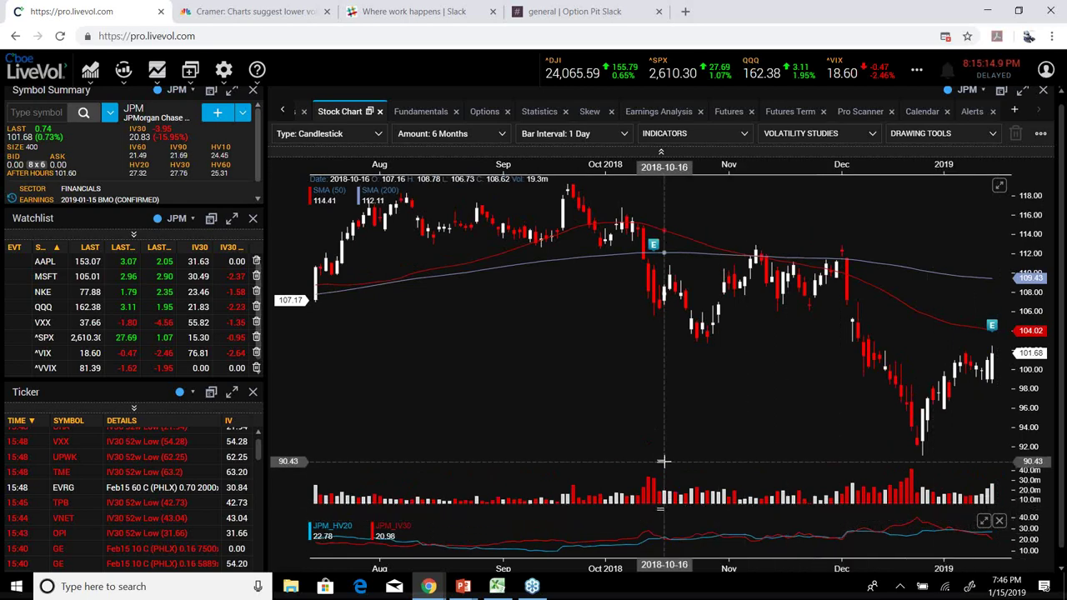
Resize the JPM chart's panes so the HV20 and IV30 volatility pane gets more height
drag(659, 461, 659, 394)
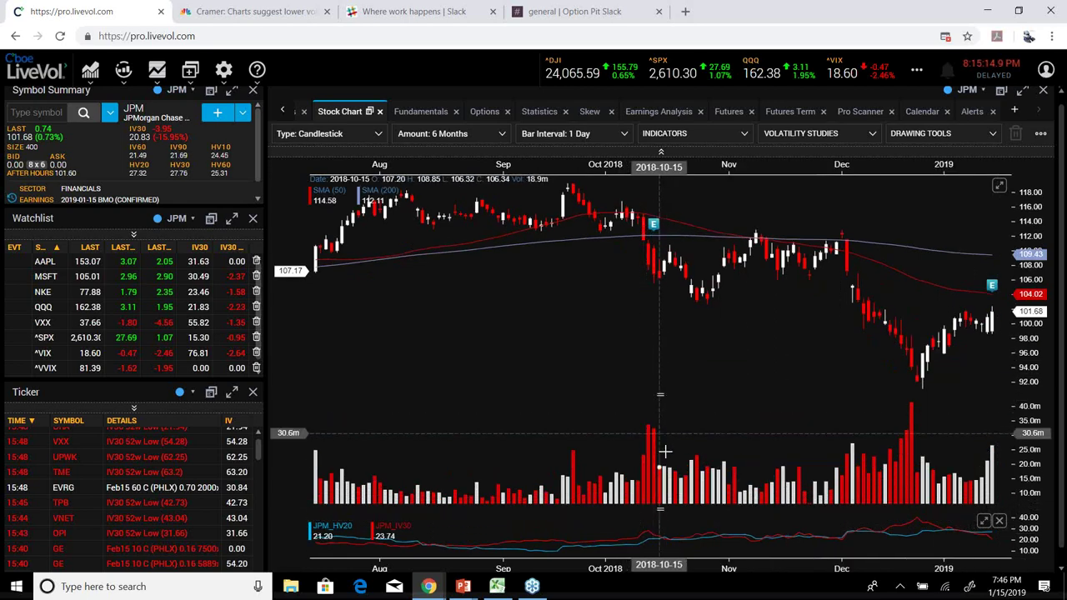
drag(661, 510, 629, 393)
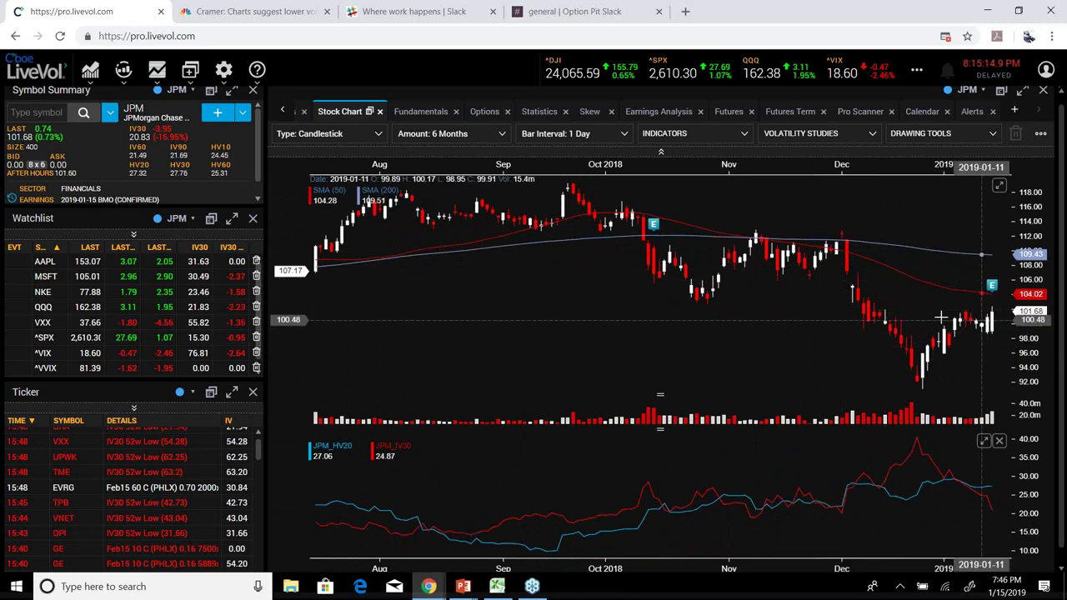
Try the Area, Line, Hollow Candle and Kagi types on the JPM chart, and return to Candlestick
click(317, 135)
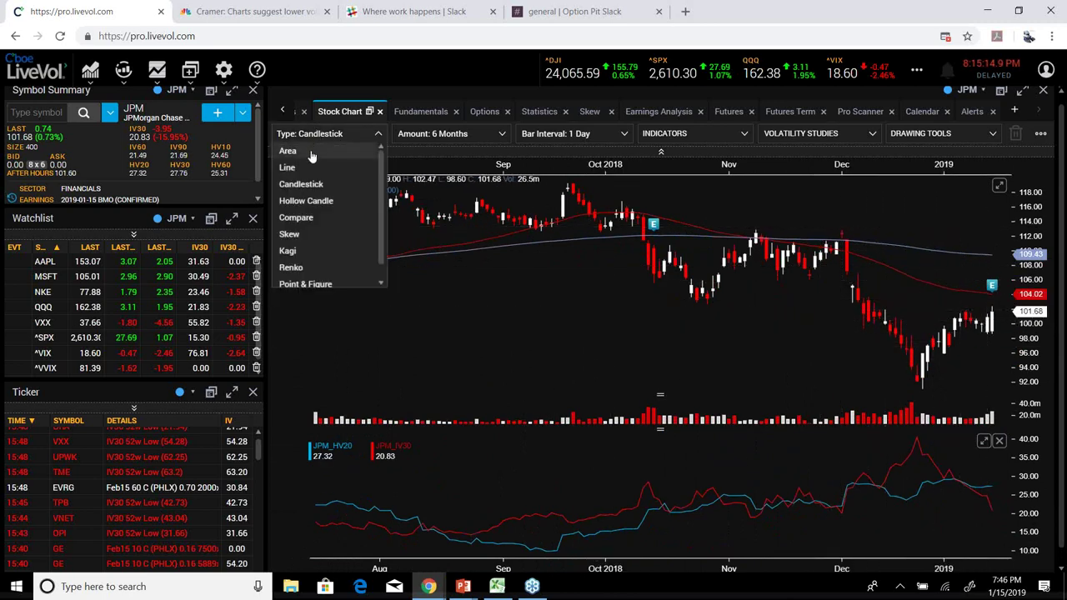
click(308, 152)
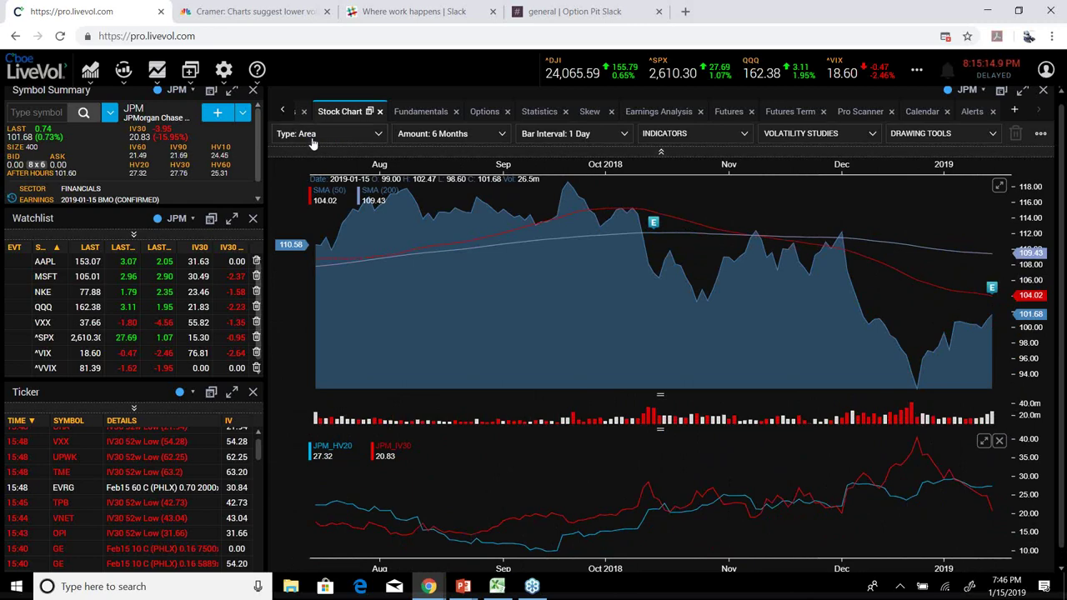
click(312, 138)
click(302, 163)
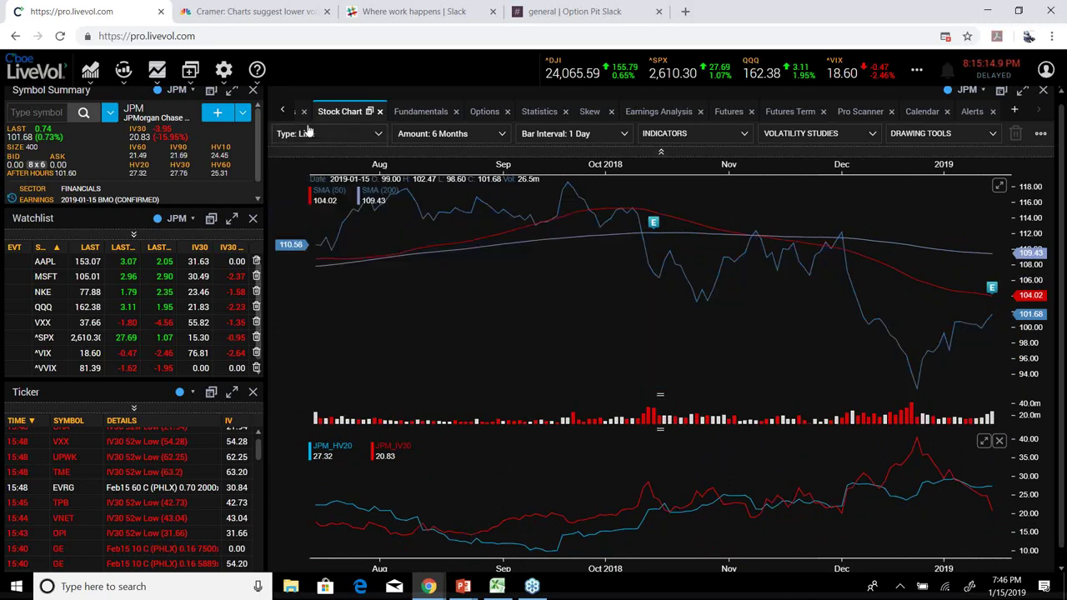
click(302, 140)
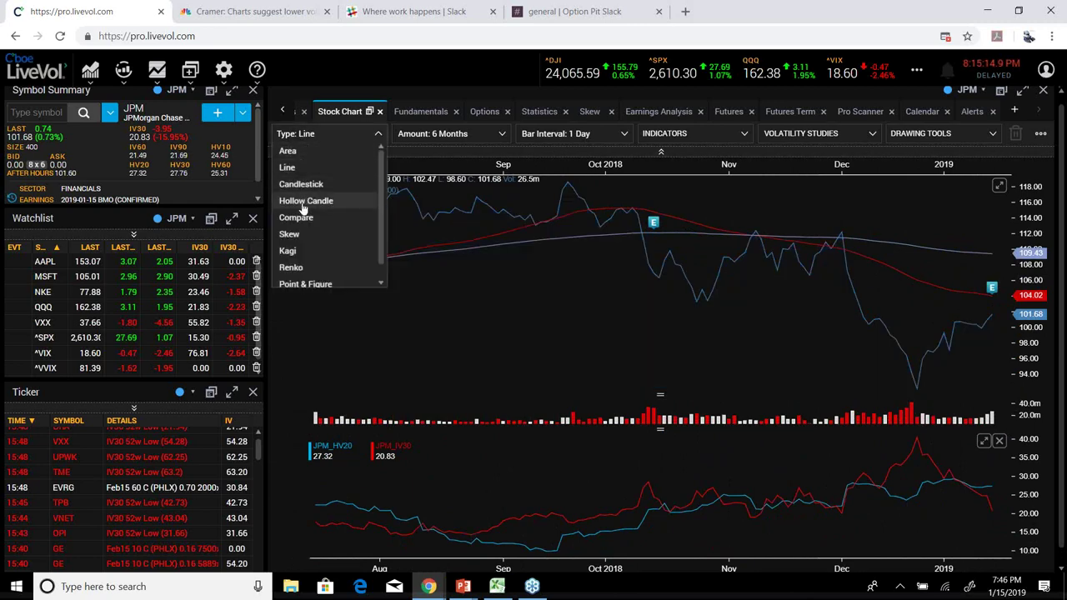
click(305, 205)
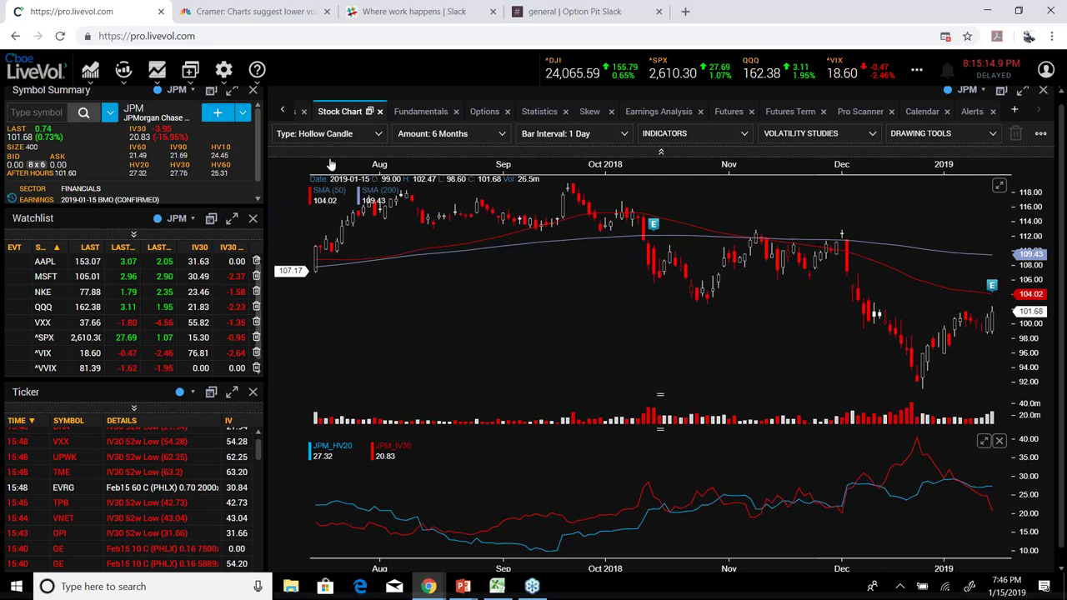
click(320, 136)
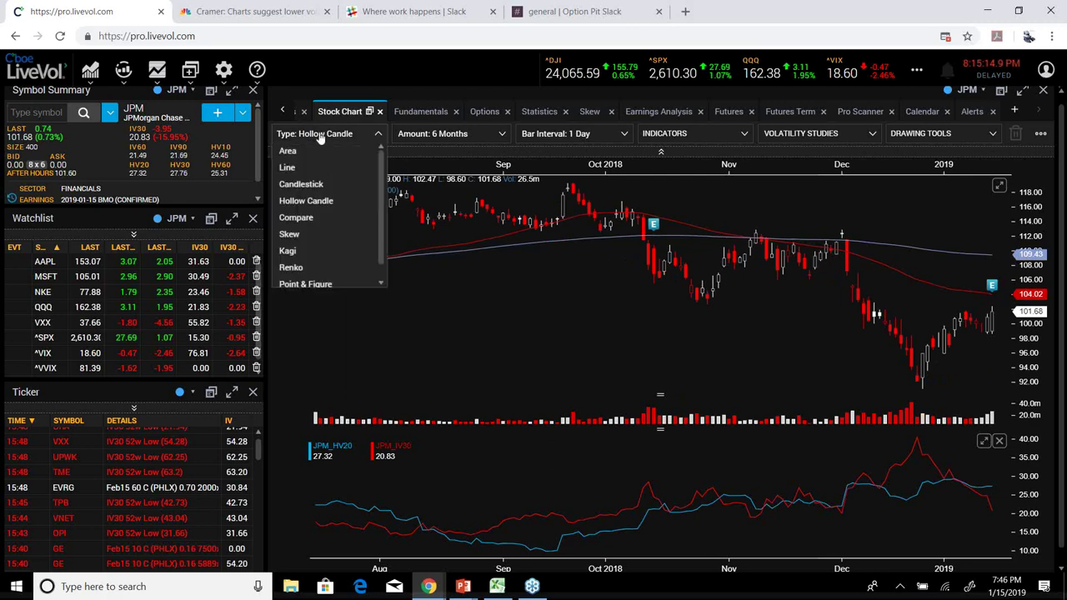
click(316, 254)
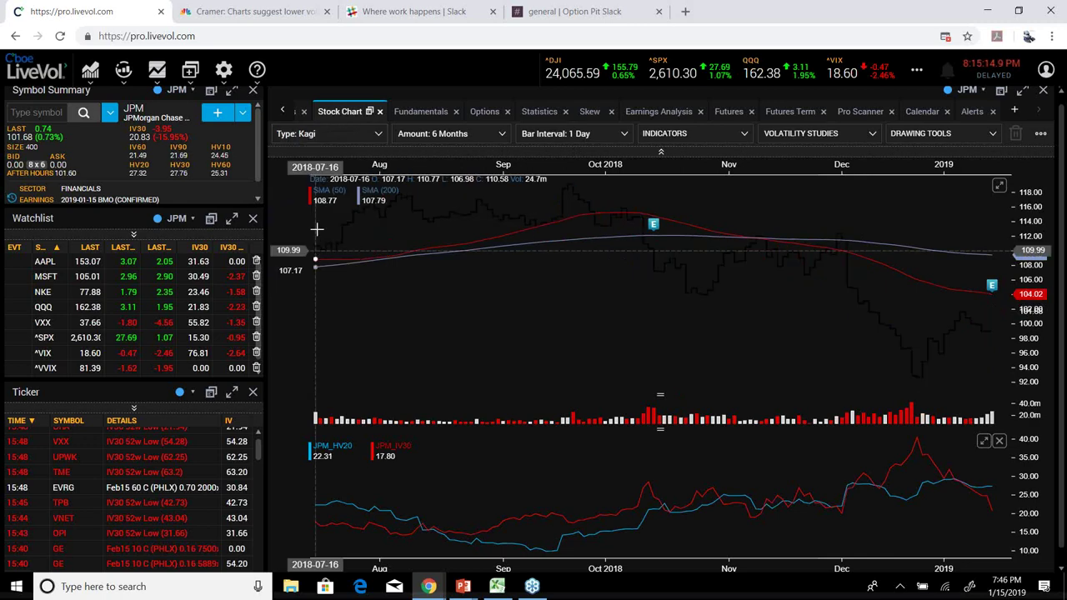
click(316, 136)
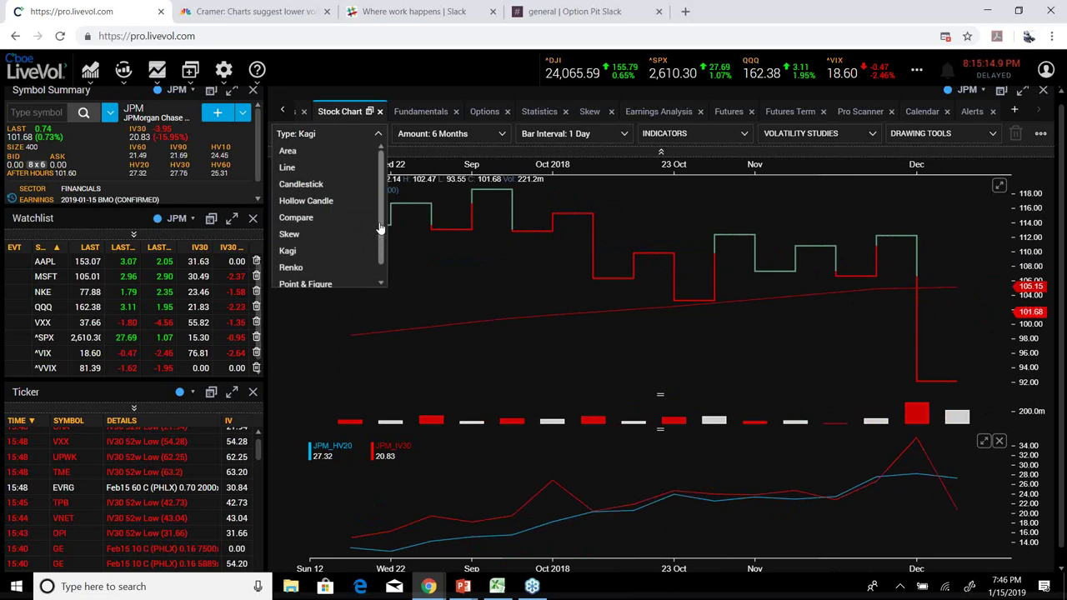
click(337, 184)
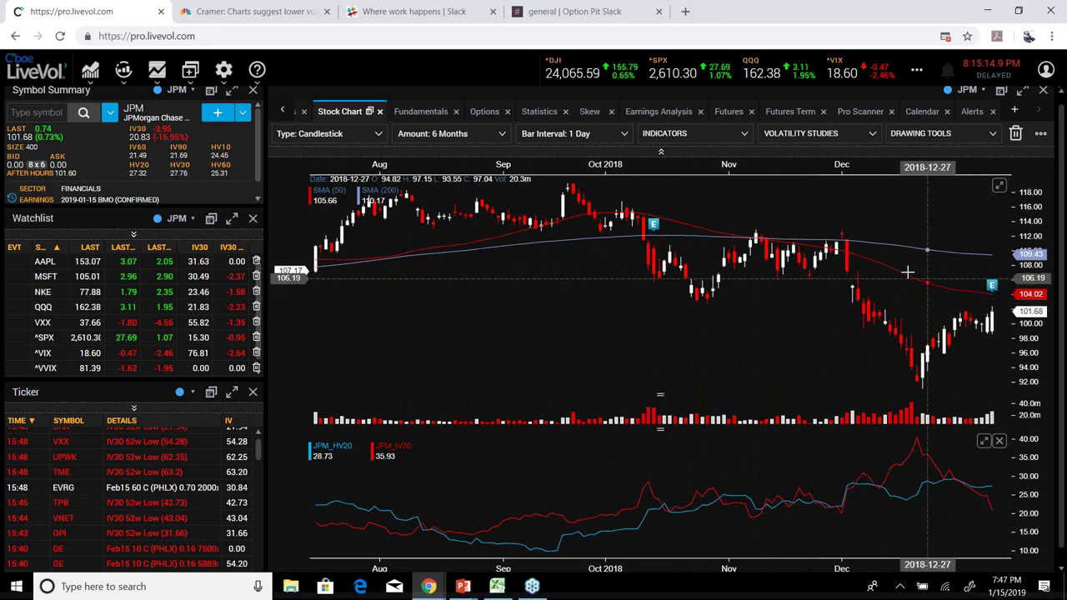
Maximize the price pane of the JPM chart and restore the multi-pane layout
click(1000, 186)
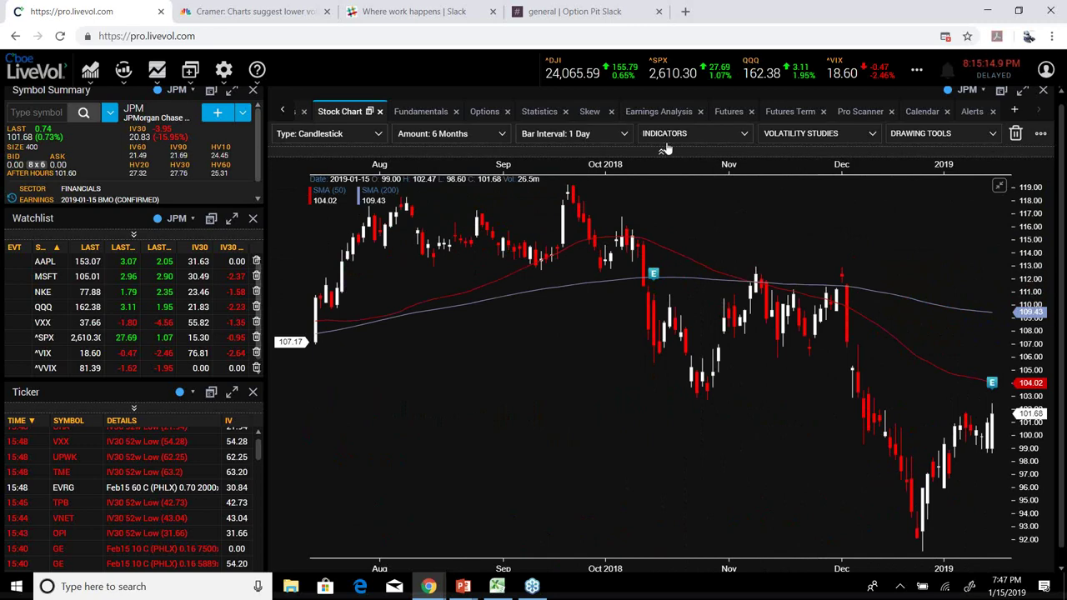
click(1000, 186)
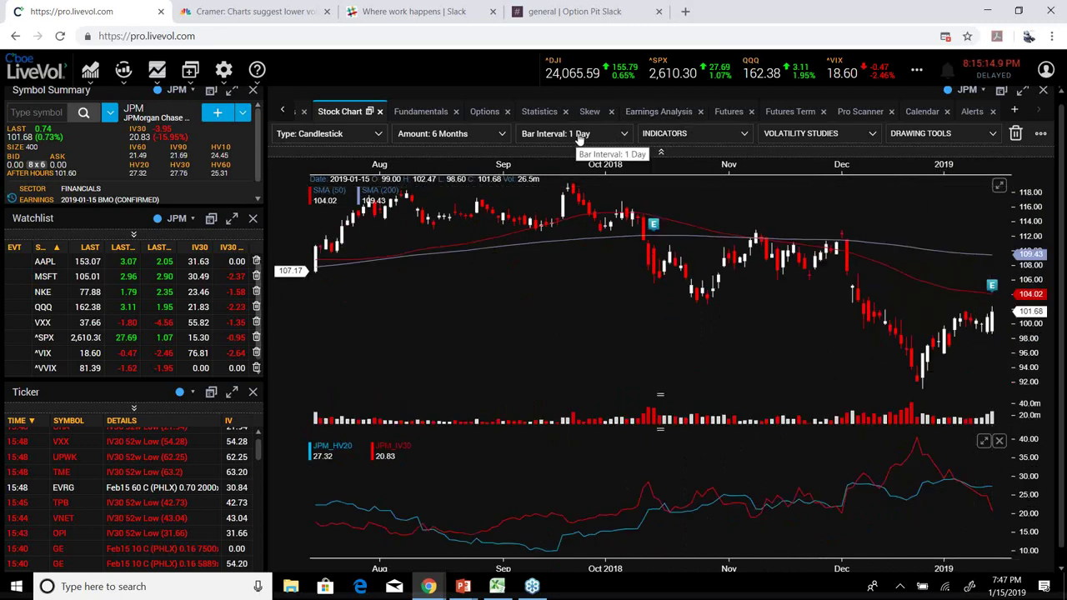
Try the 5 Years and All time ranges on the JPM chart, and set it to 1 Year
click(443, 136)
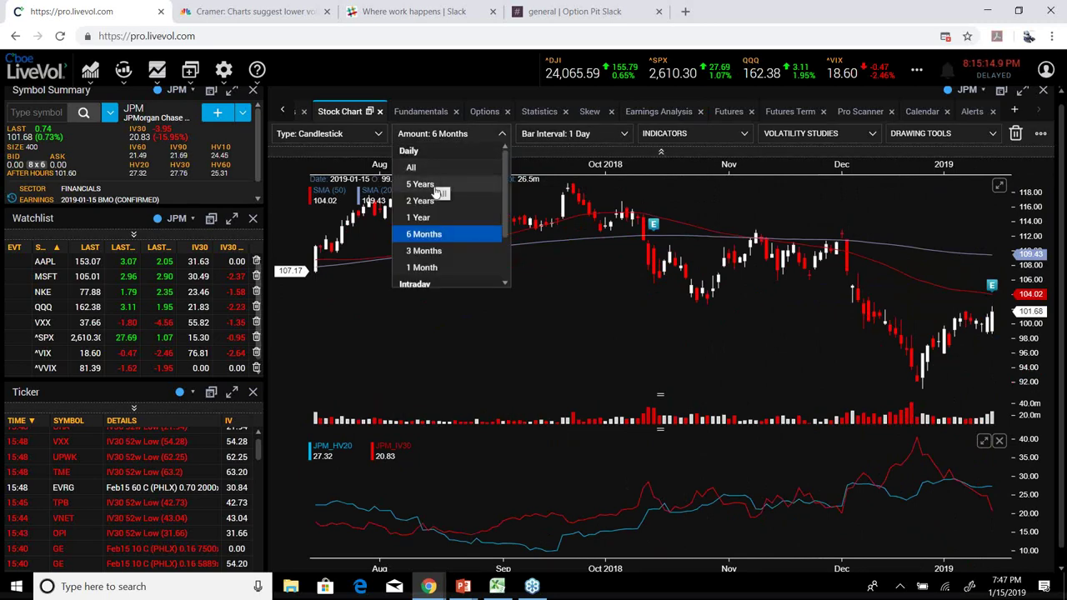
click(422, 184)
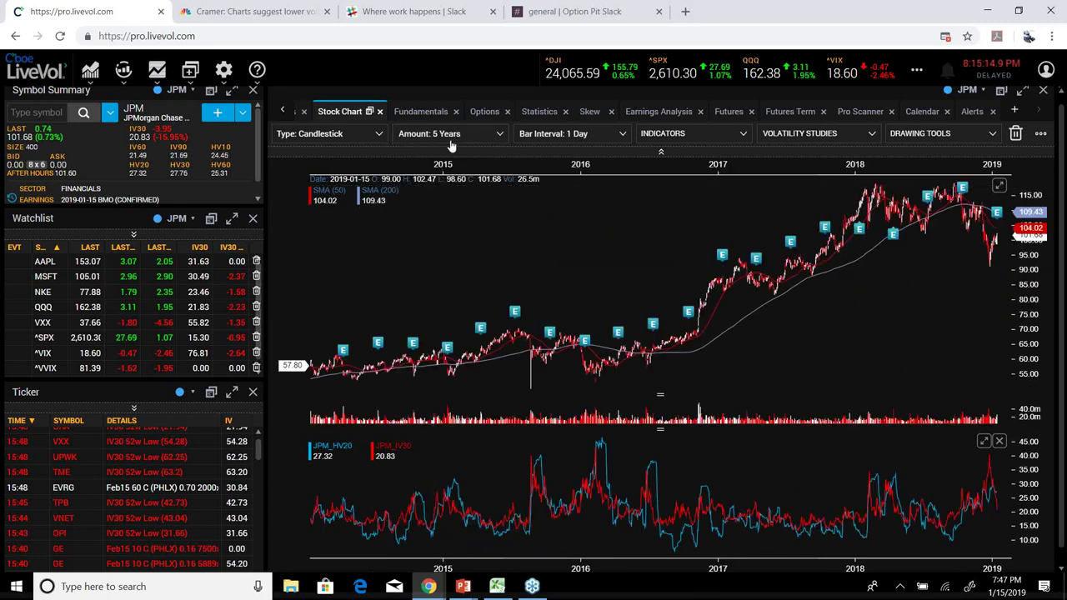
click(449, 137)
click(412, 167)
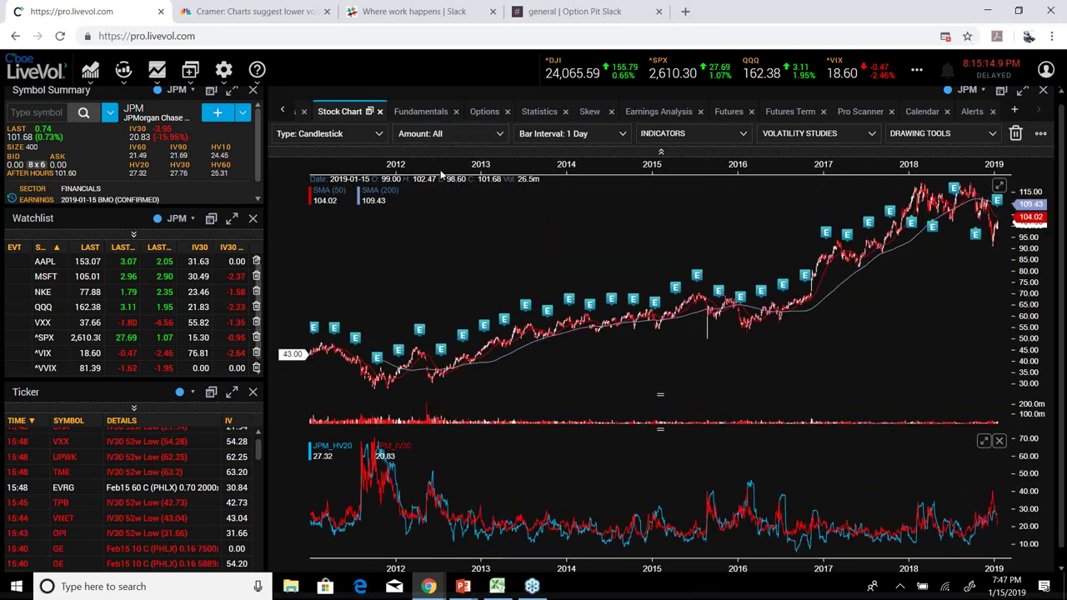
click(445, 139)
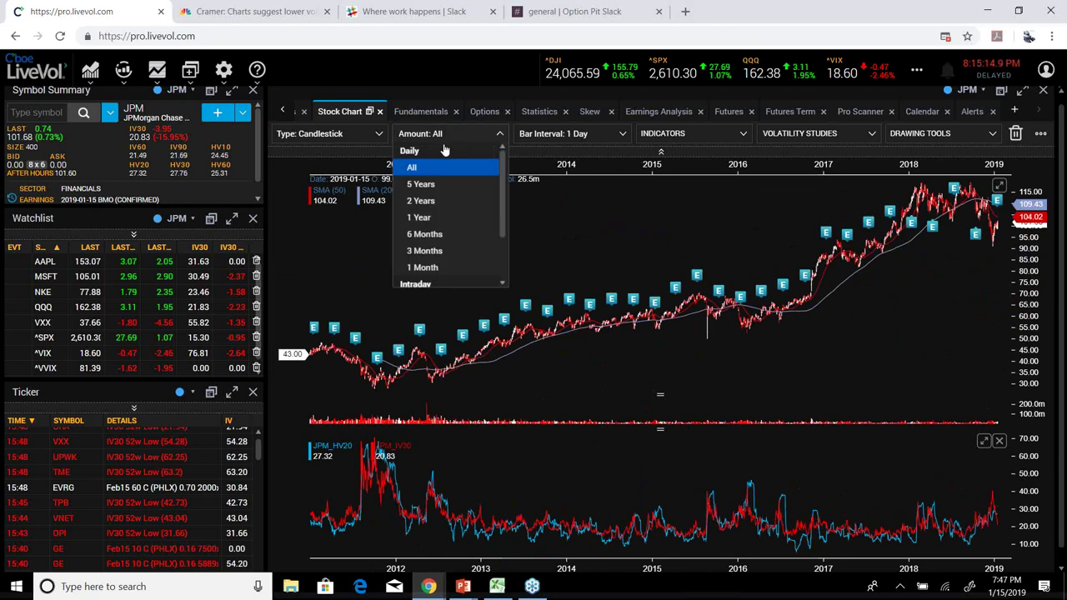
click(420, 218)
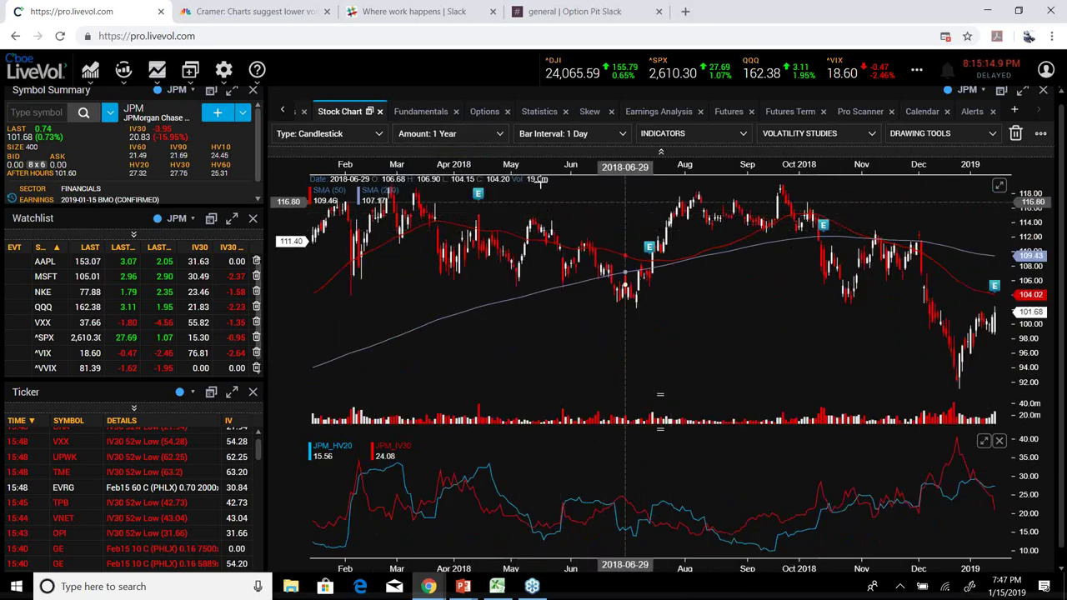
Try an intraday view of 10 Days with 1 Hour bars on the JPM chart, and return to the 1 Year range
click(463, 136)
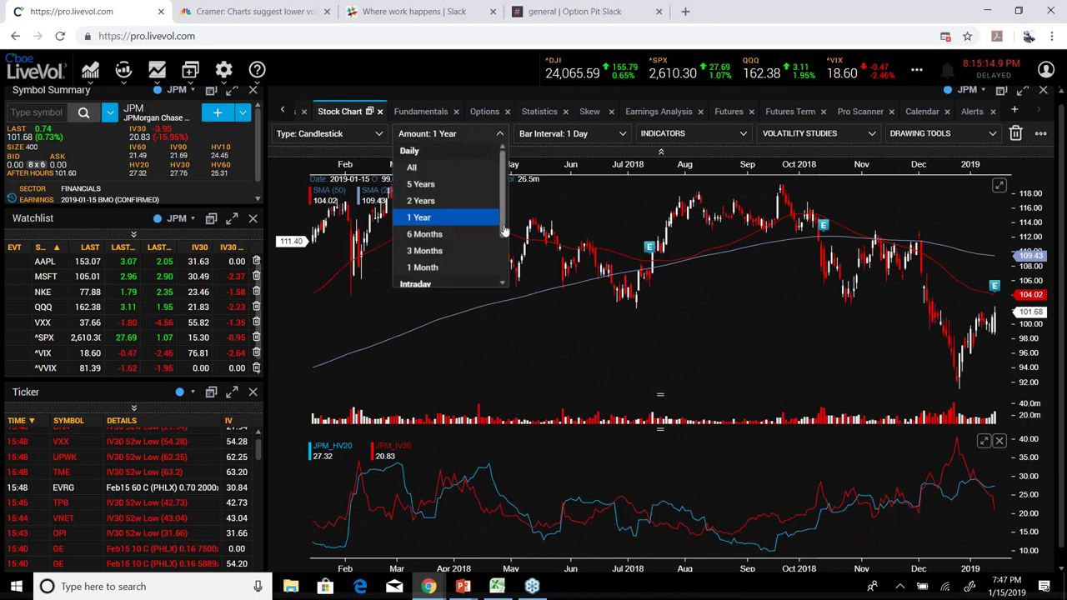
drag(502, 217, 503, 265)
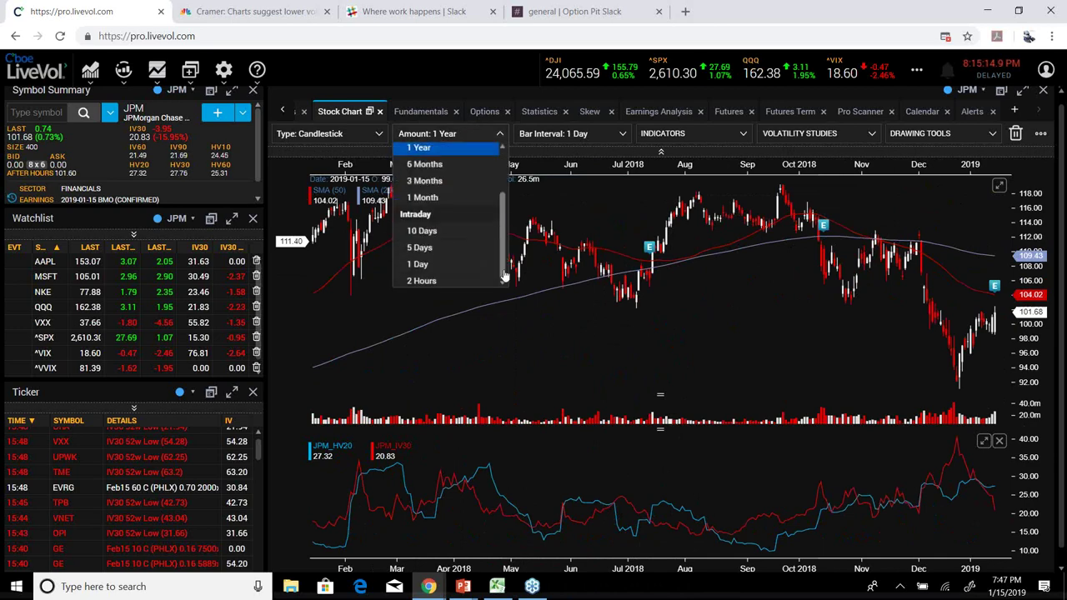
click(423, 232)
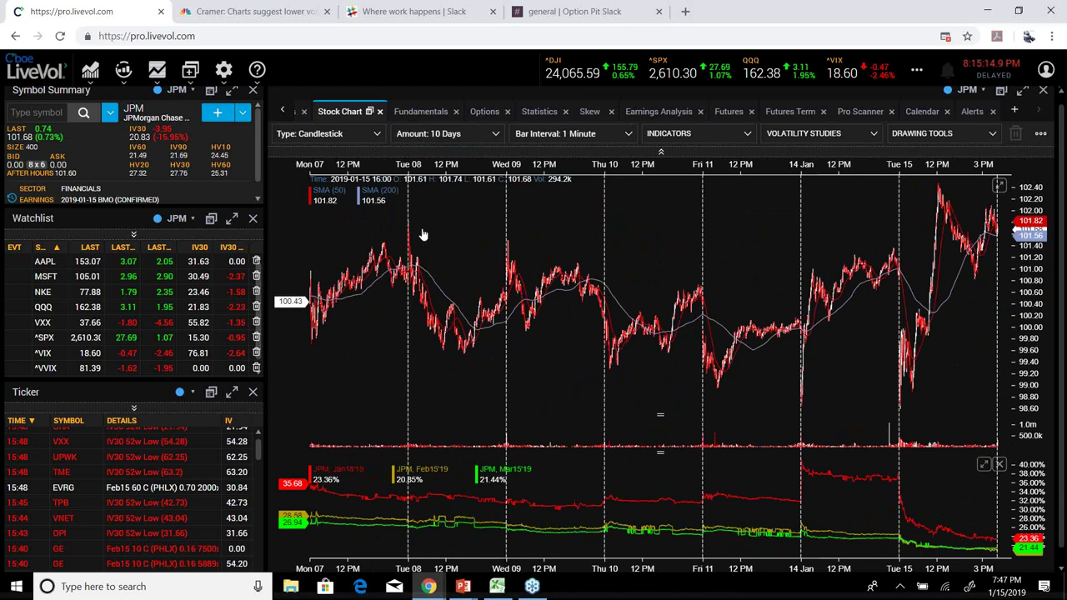
click(566, 137)
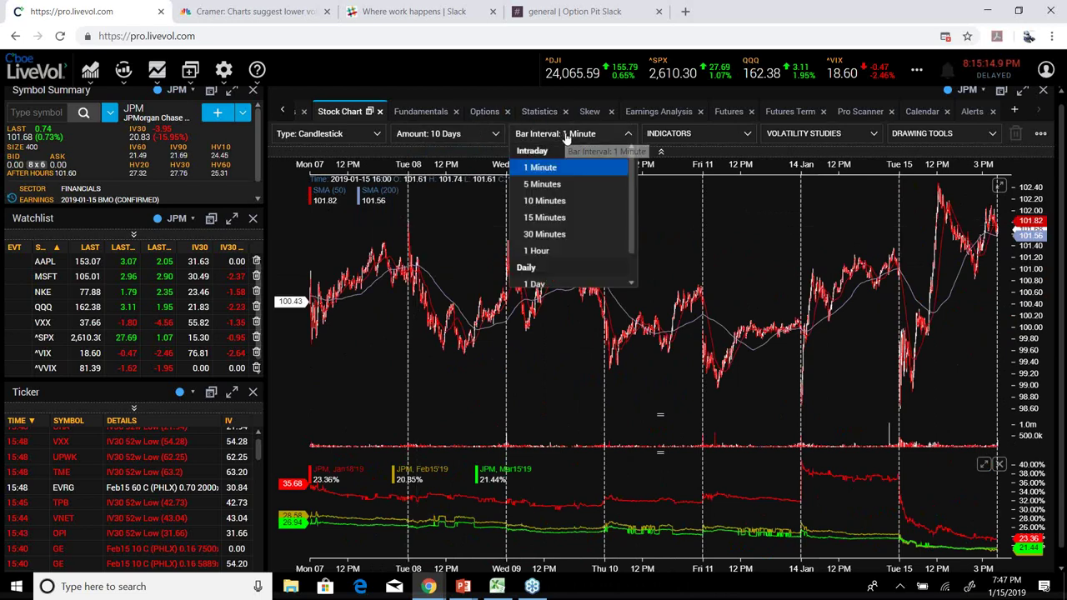
click(561, 250)
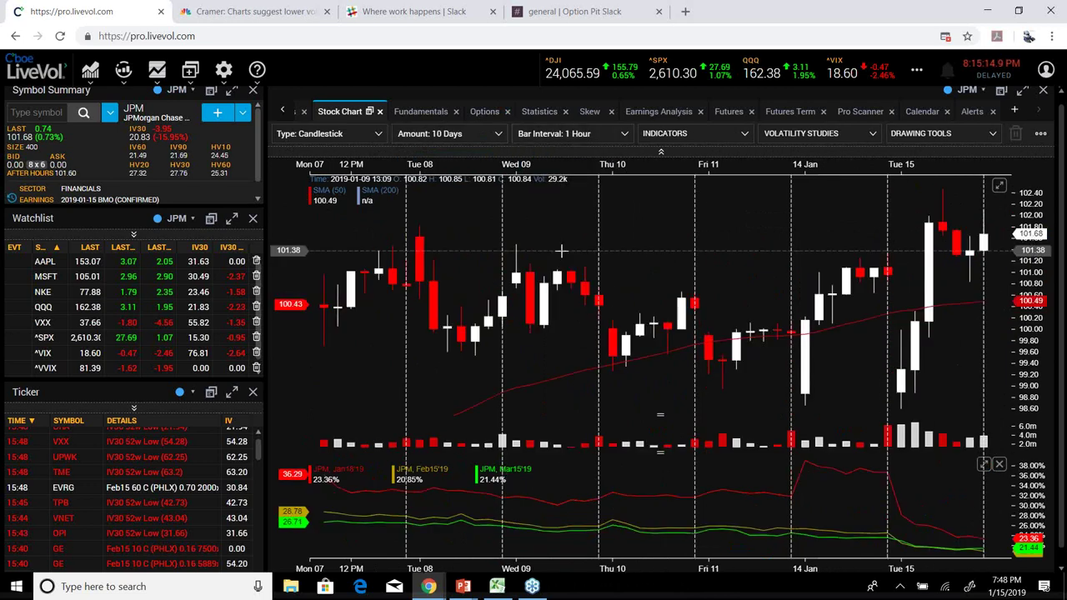
click(445, 137)
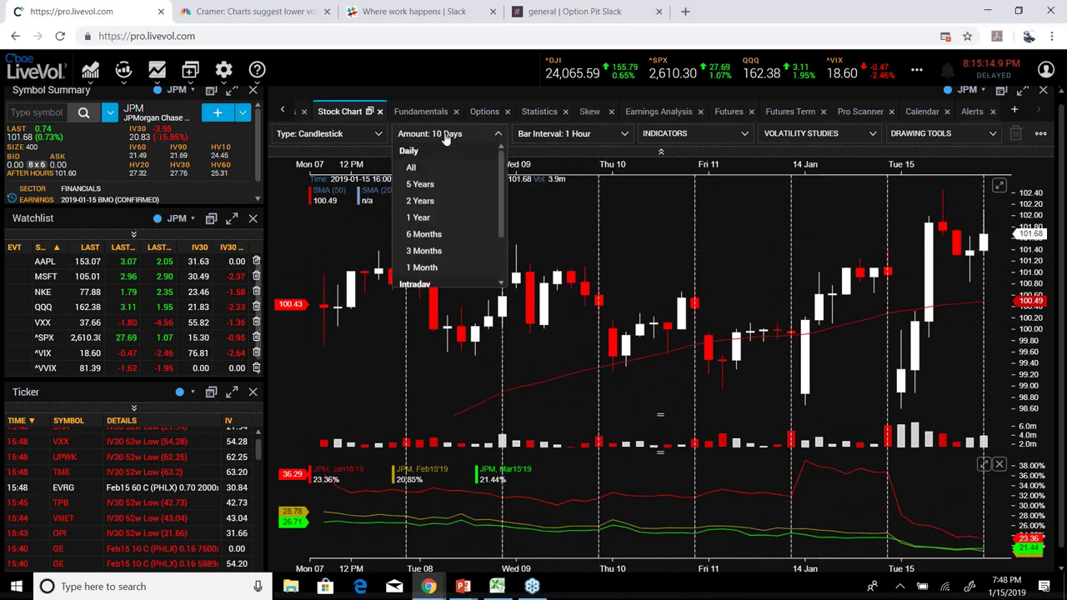
click(430, 218)
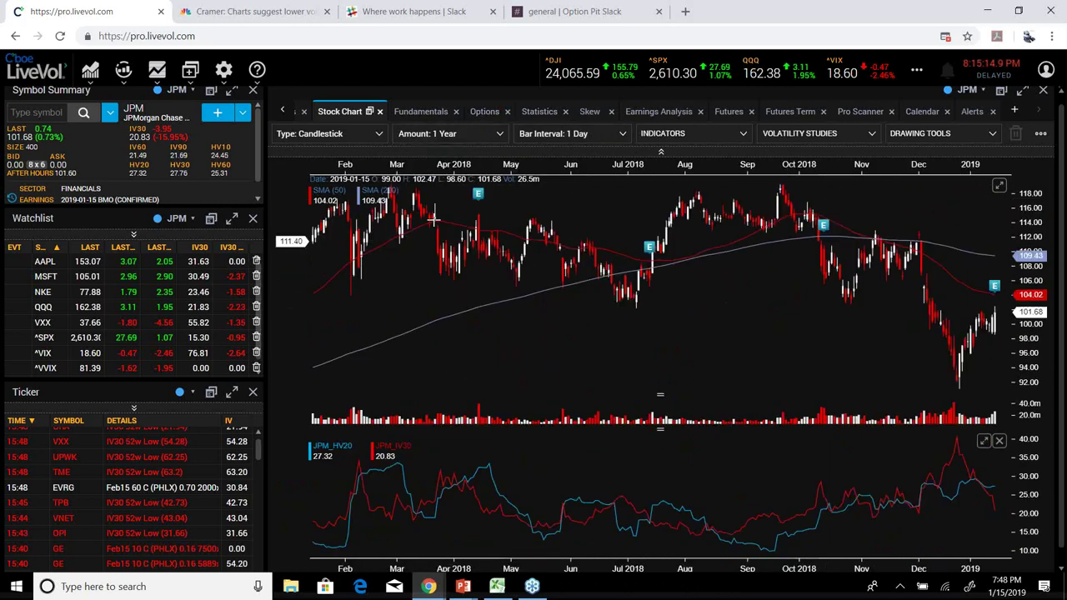
click(669, 136)
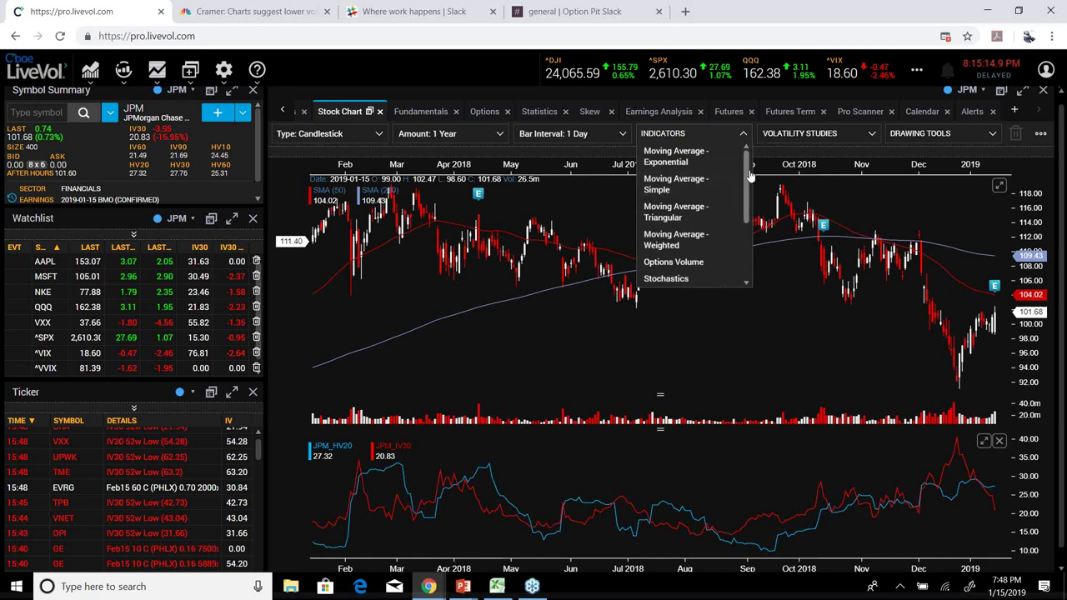
drag(748, 176, 736, 255)
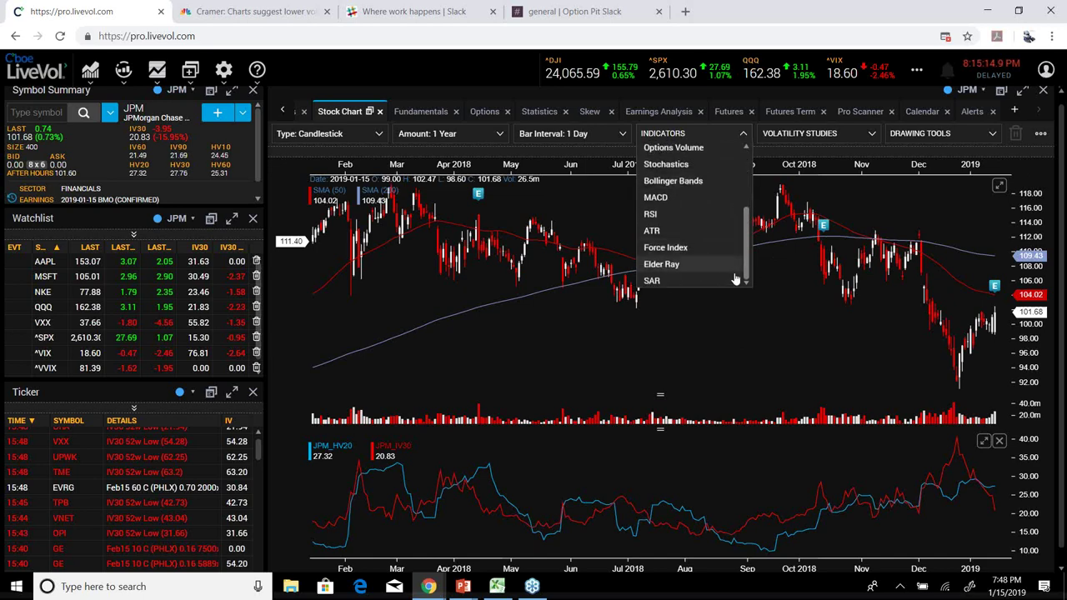
click(616, 198)
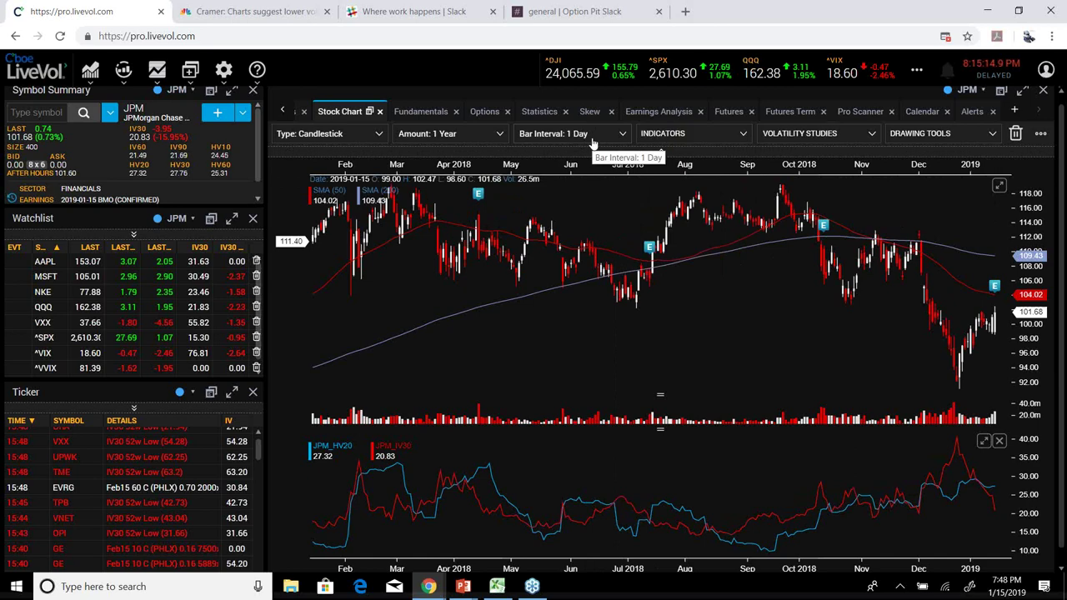
Toggle the HV/IV Comparison volatility study off and on again on the JPM chart
click(823, 135)
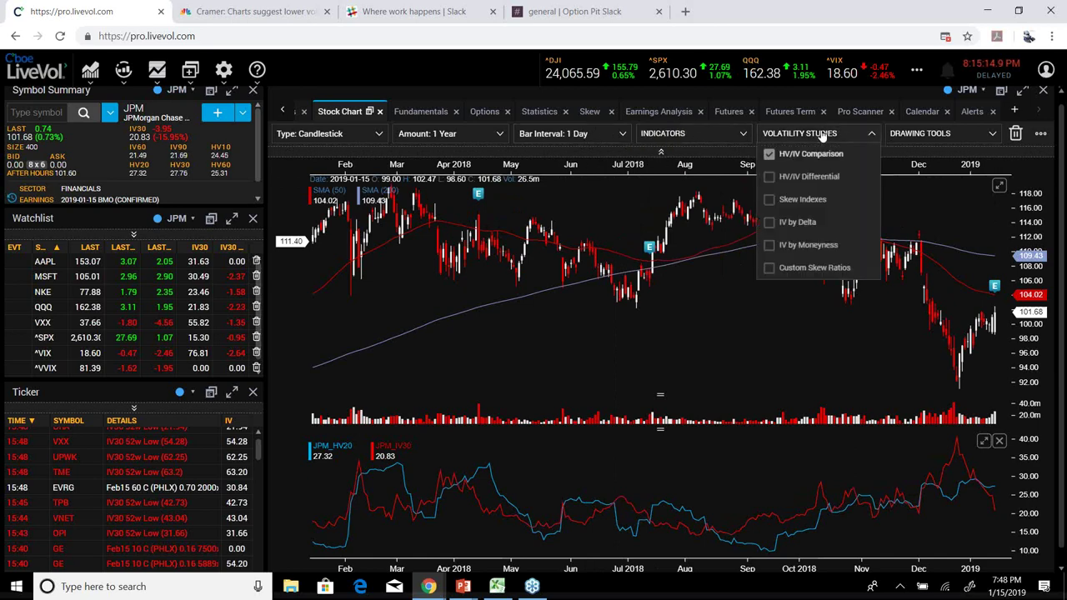
click(769, 155)
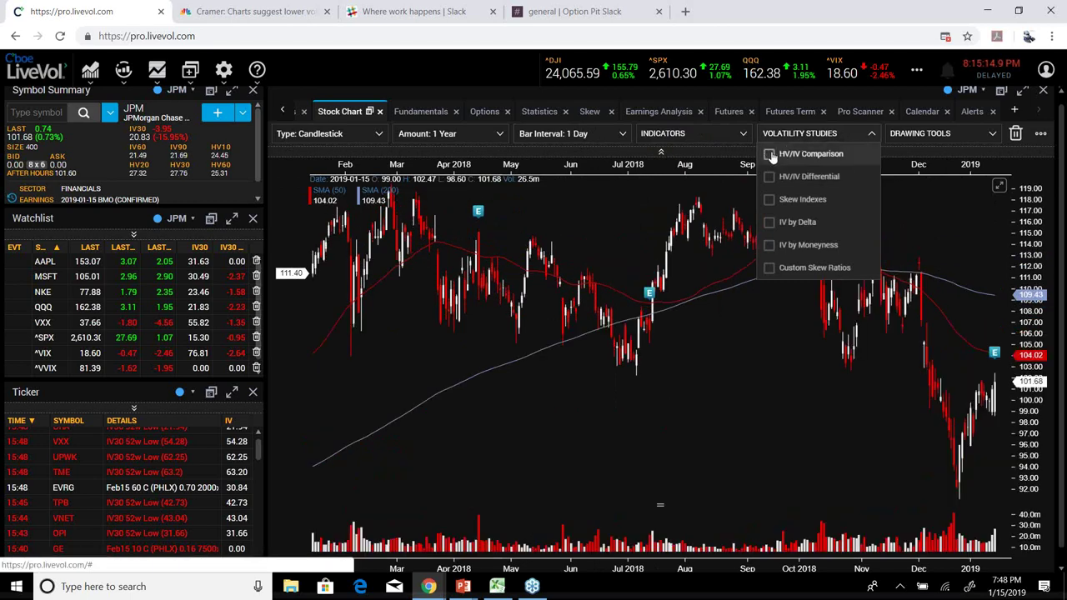
click(770, 155)
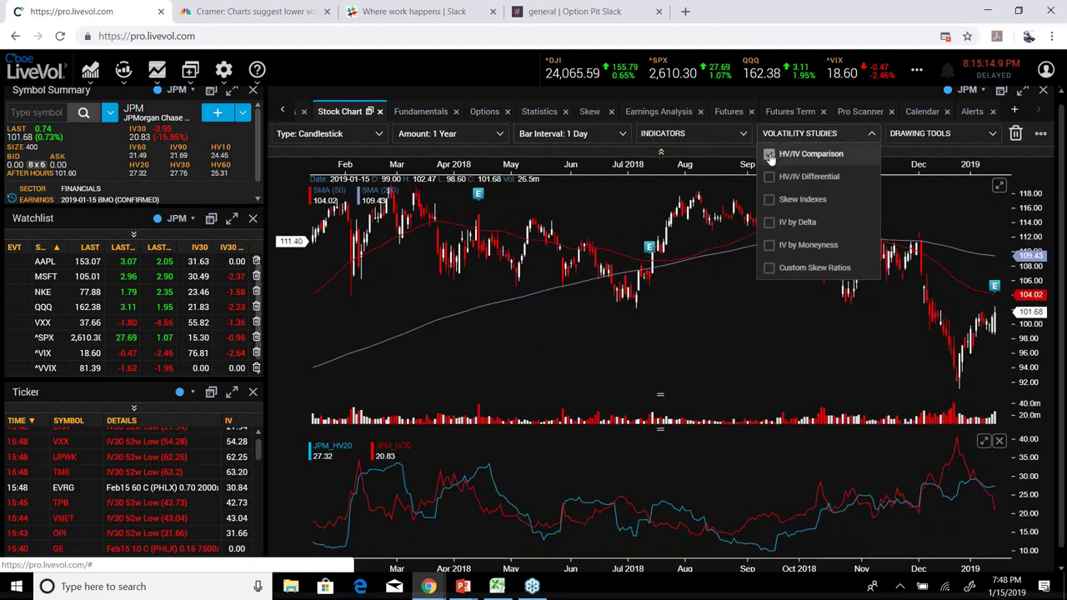
click(770, 156)
click(769, 155)
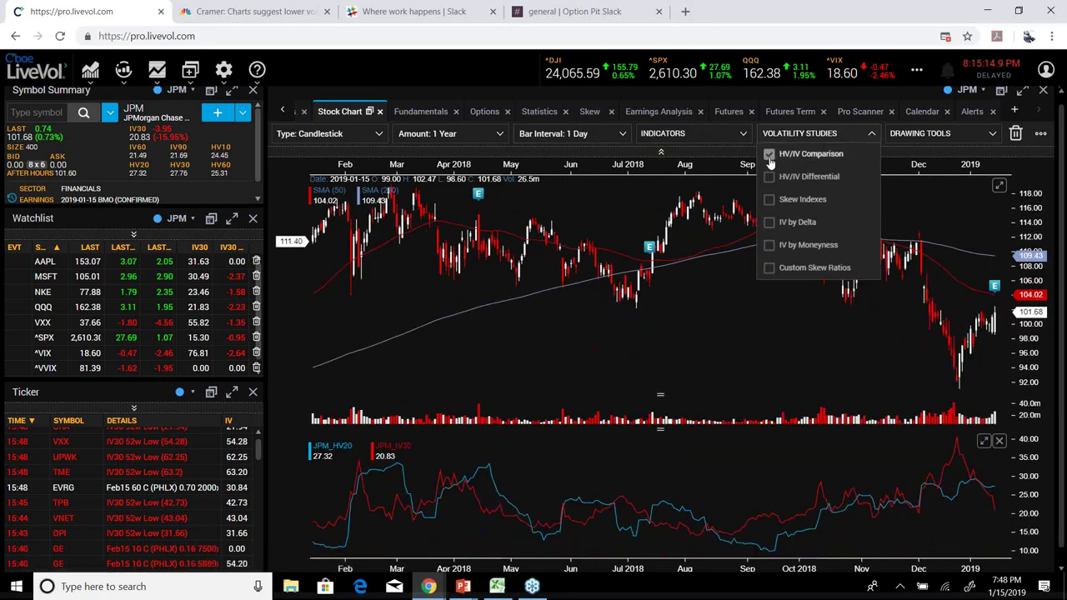
Try the HV/IV Differential and IV by Delta volatility studies on the JPM chart, and remove both
click(770, 178)
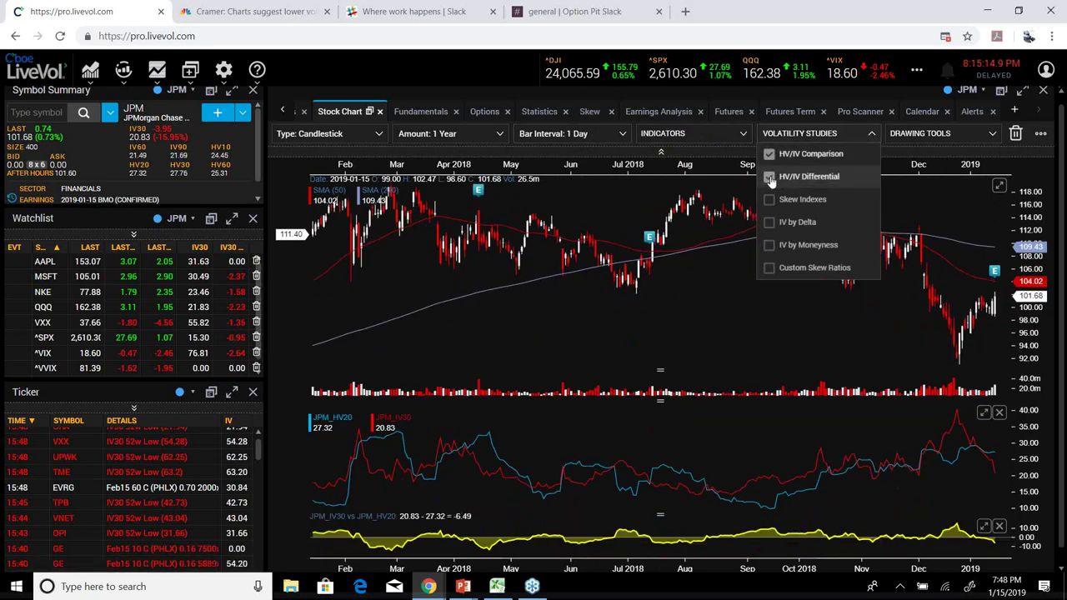
click(769, 178)
click(769, 178)
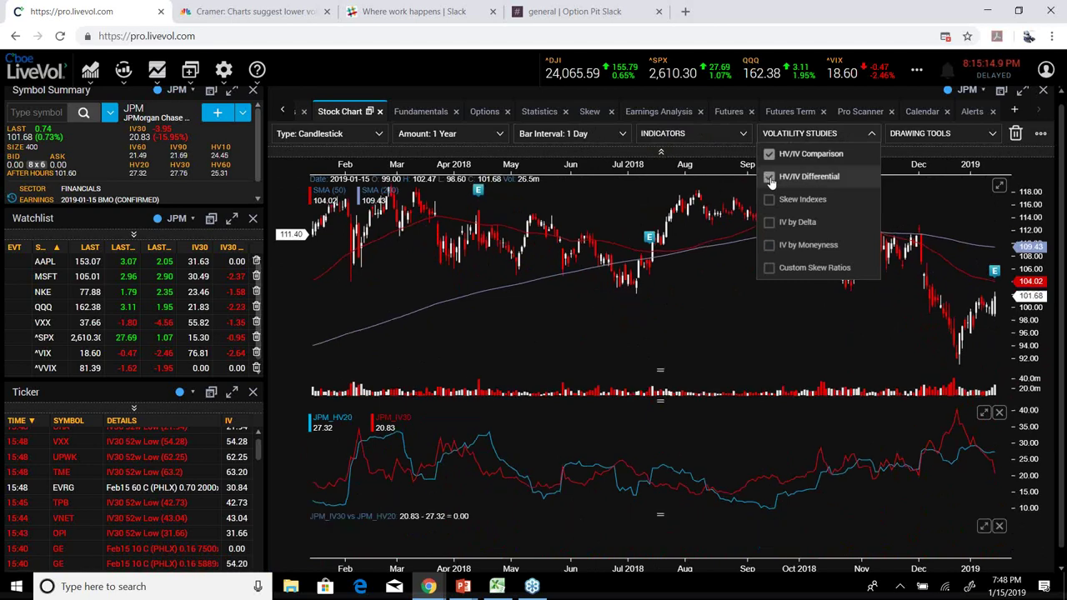
click(769, 177)
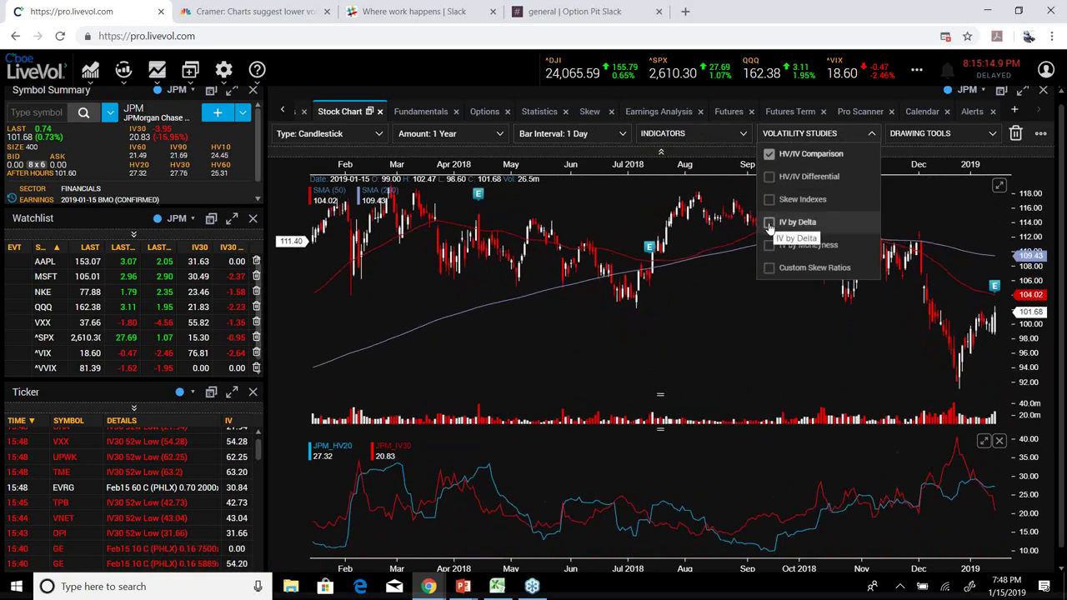
click(770, 224)
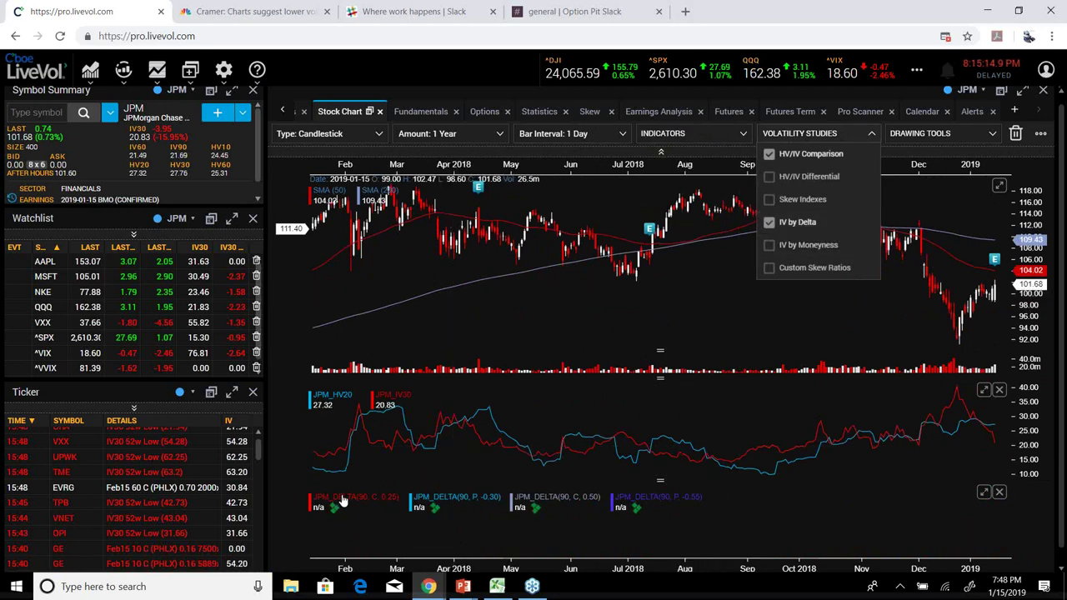
click(768, 225)
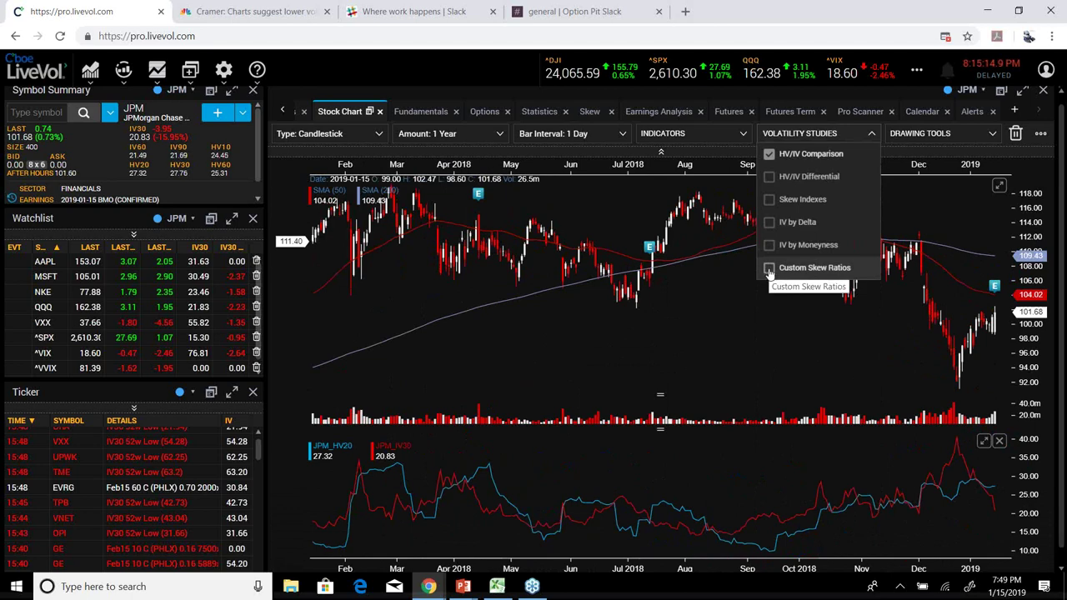
Add the Skew Indexes volatility study to the JPM chart
click(768, 201)
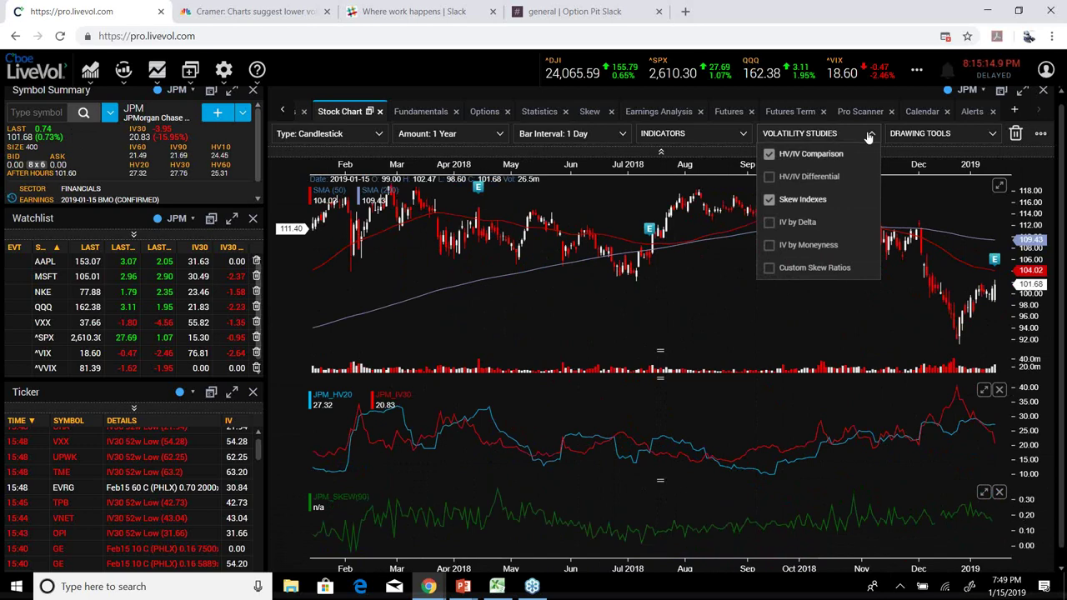
click(746, 314)
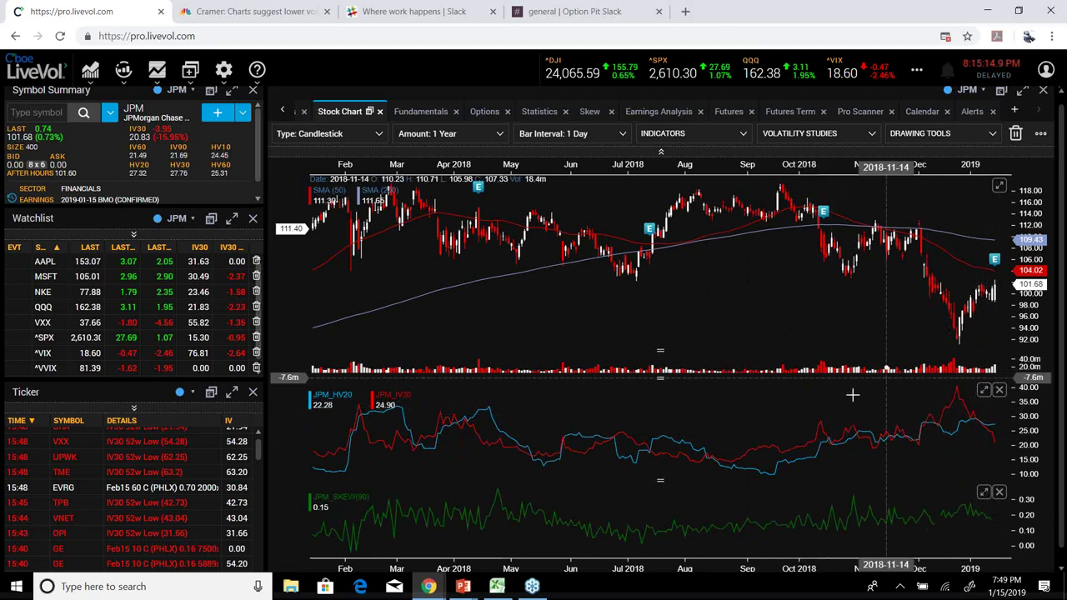
Maximize the HV/IV comparison pane and turn off its HV20 line, keeping IV30
click(984, 389)
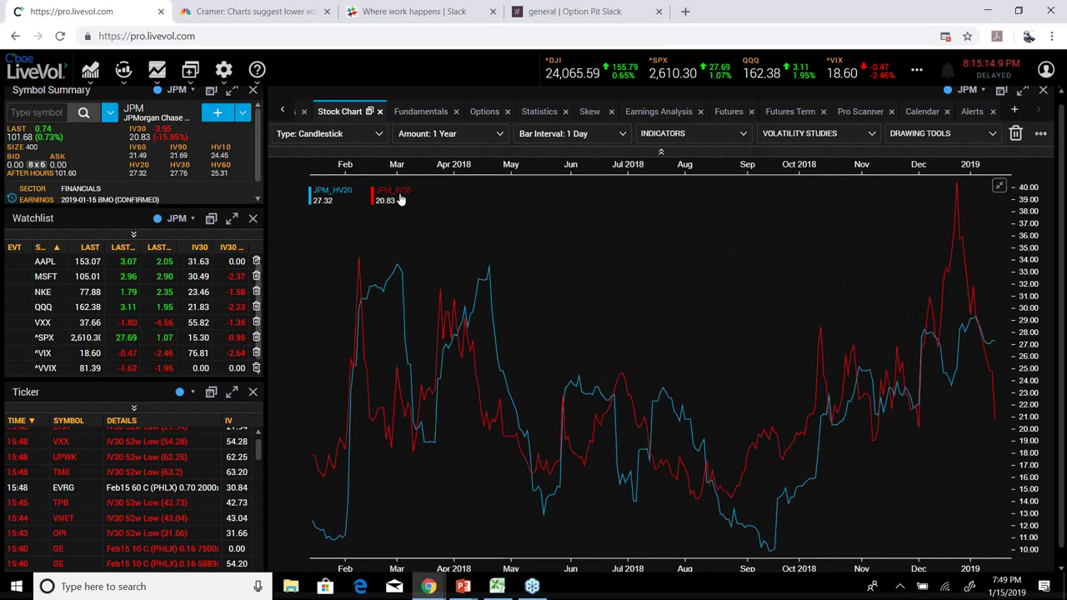
click(336, 196)
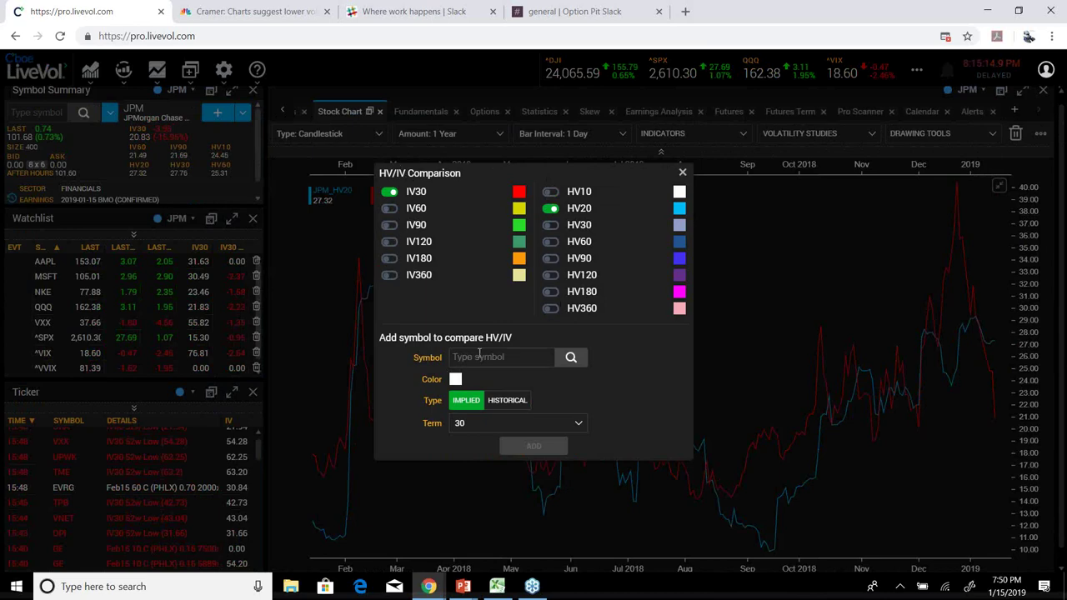
click(552, 209)
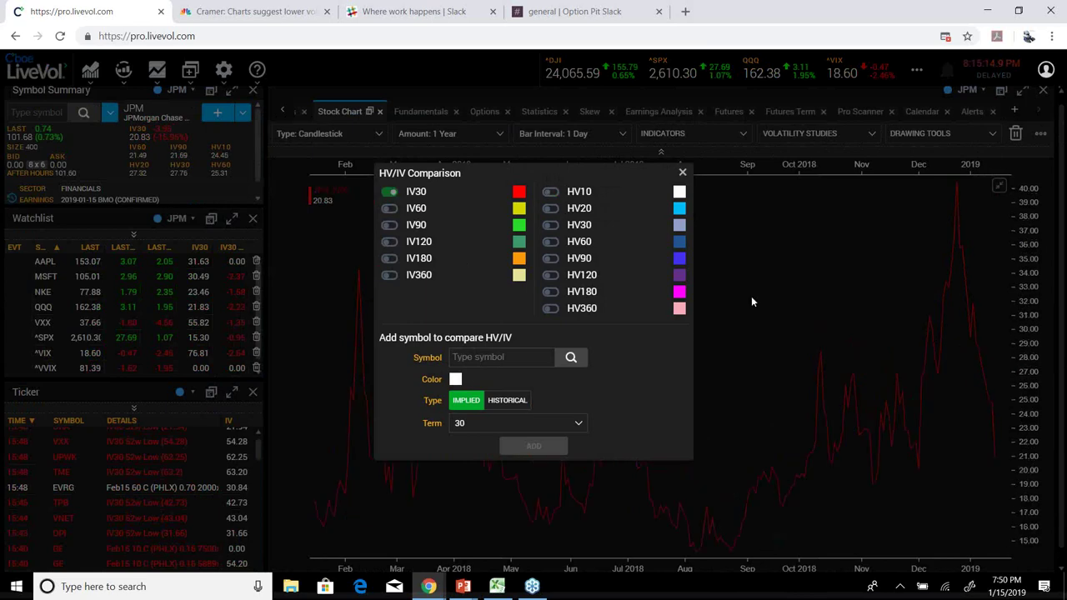
Add Citigroup (C) implied volatility with a term of 30 to the HV/IV comparison, and restore the multi-pane layout
click(474, 356)
text(c)
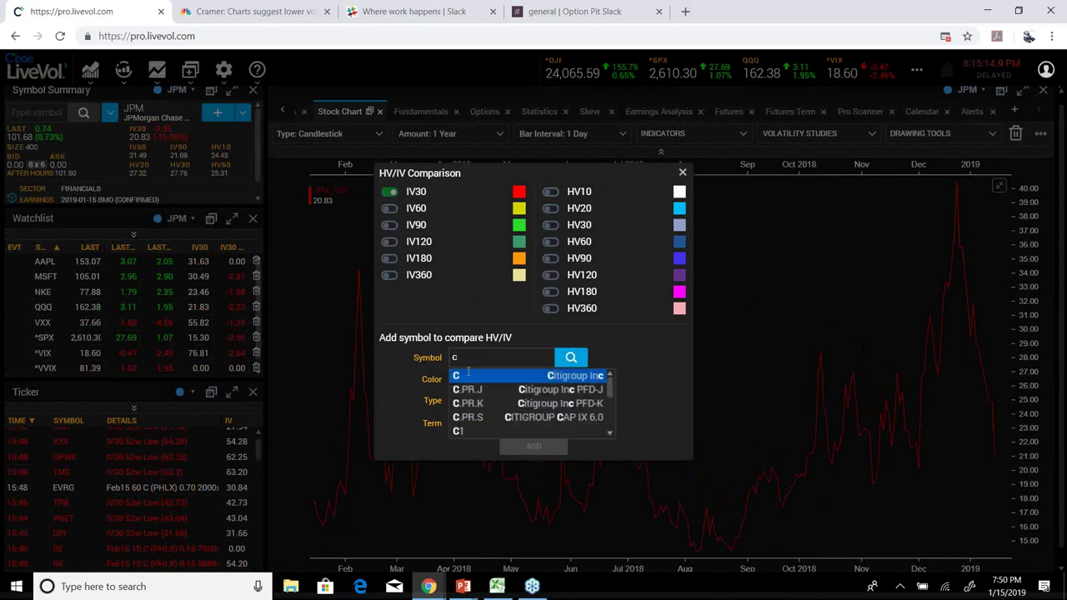
click(468, 376)
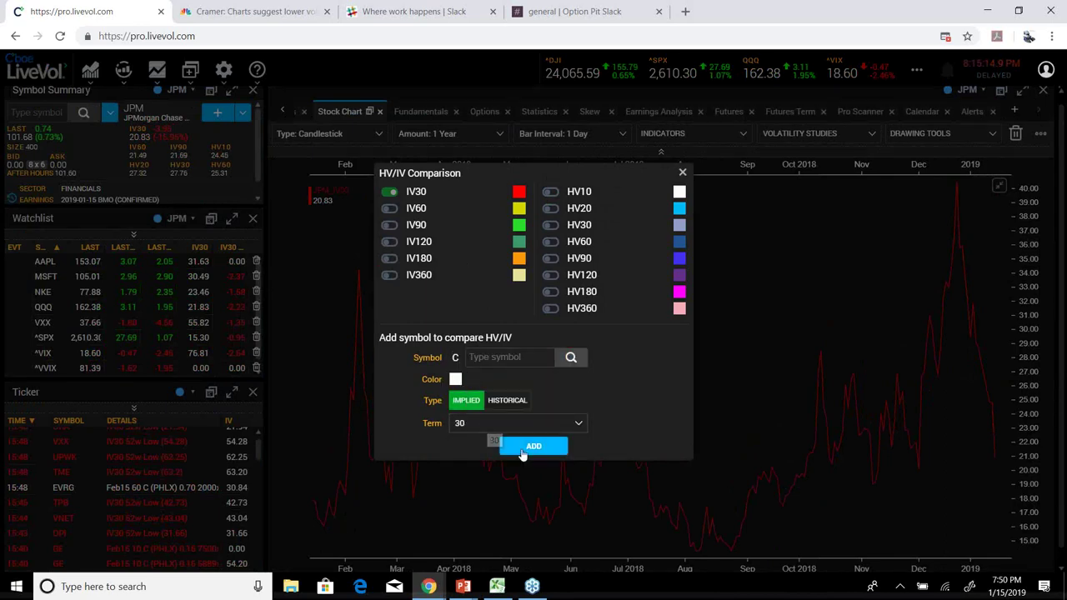
click(532, 448)
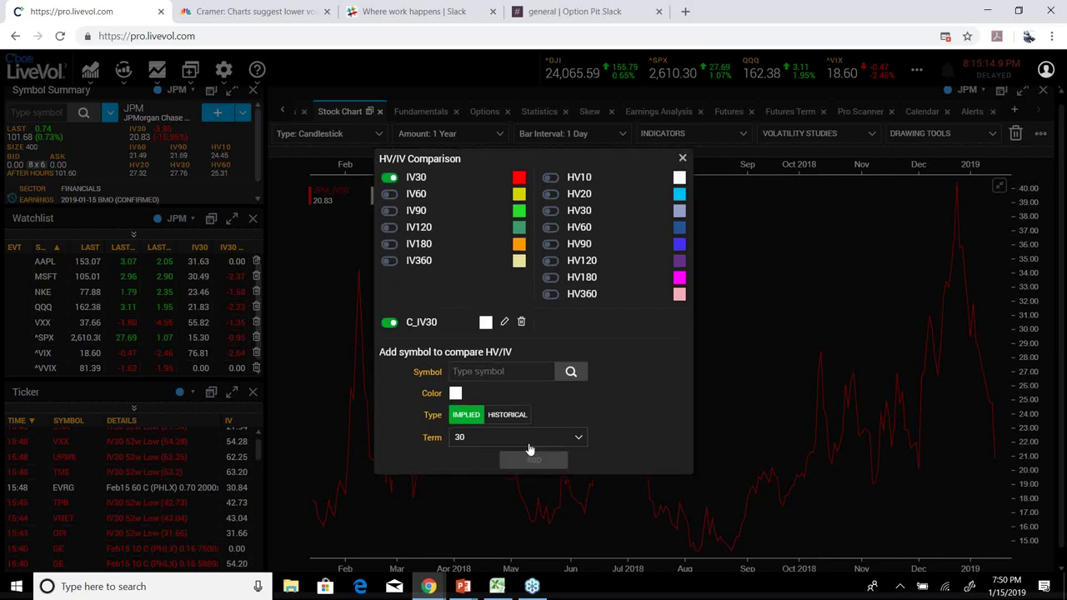
click(683, 157)
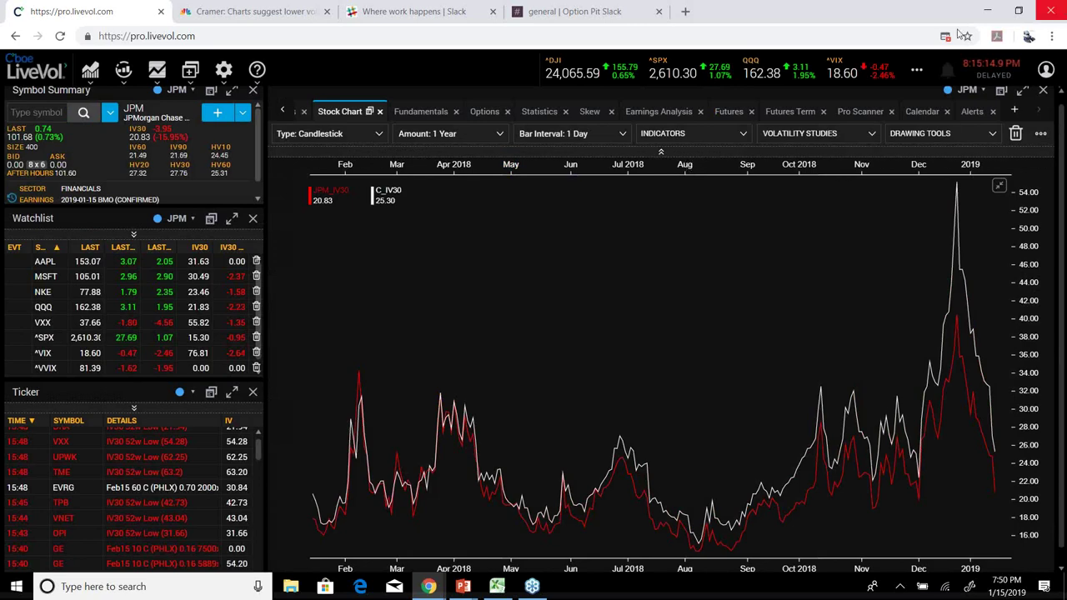
click(999, 185)
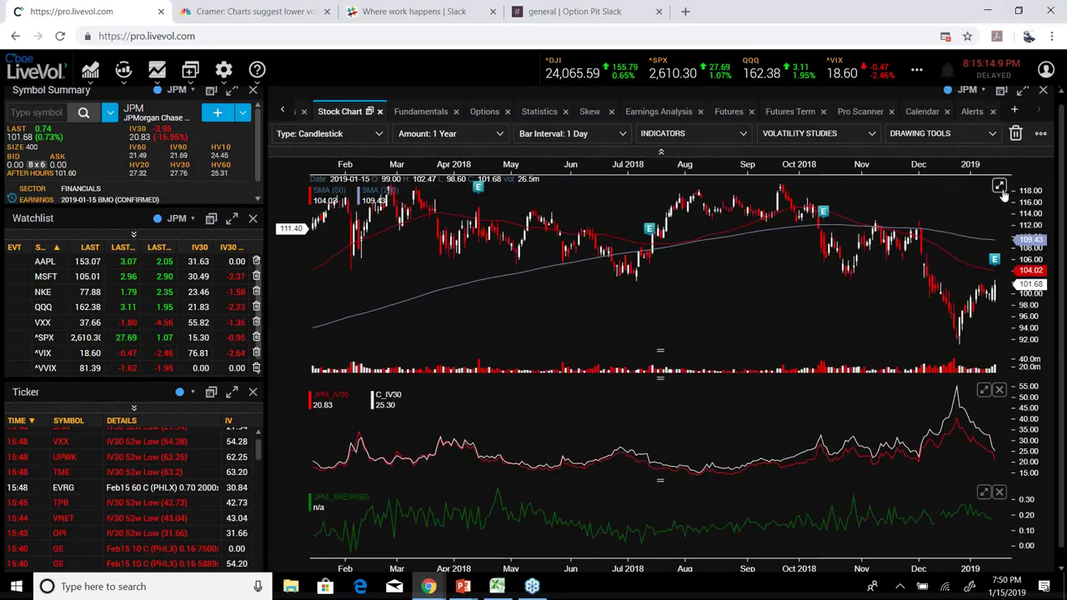
Turn off the C_IV30 line in the HV/IV comparison and delete it from the compared symbols
click(381, 399)
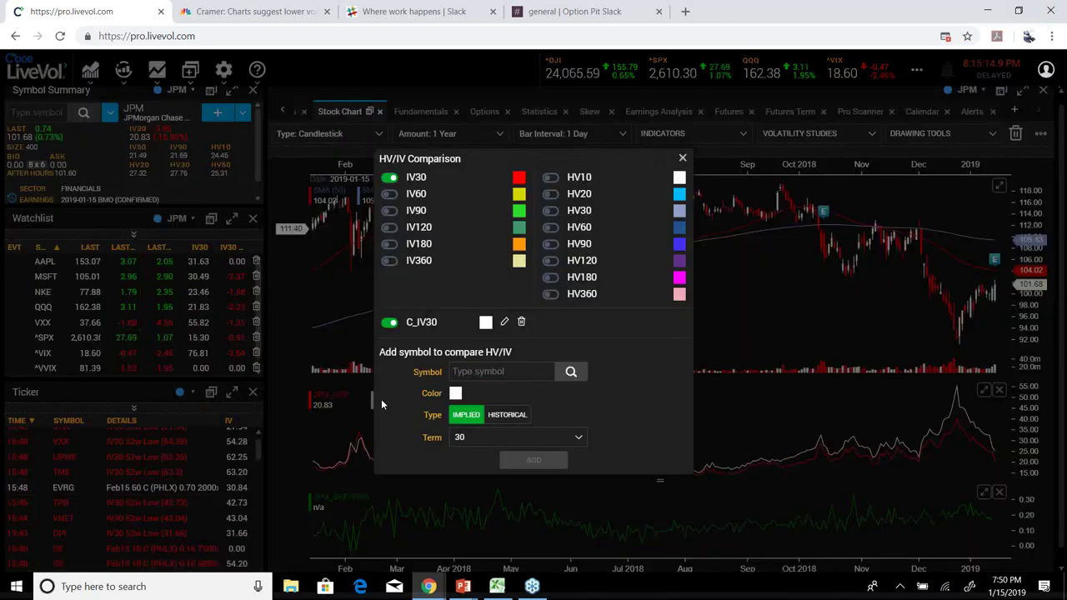
click(389, 322)
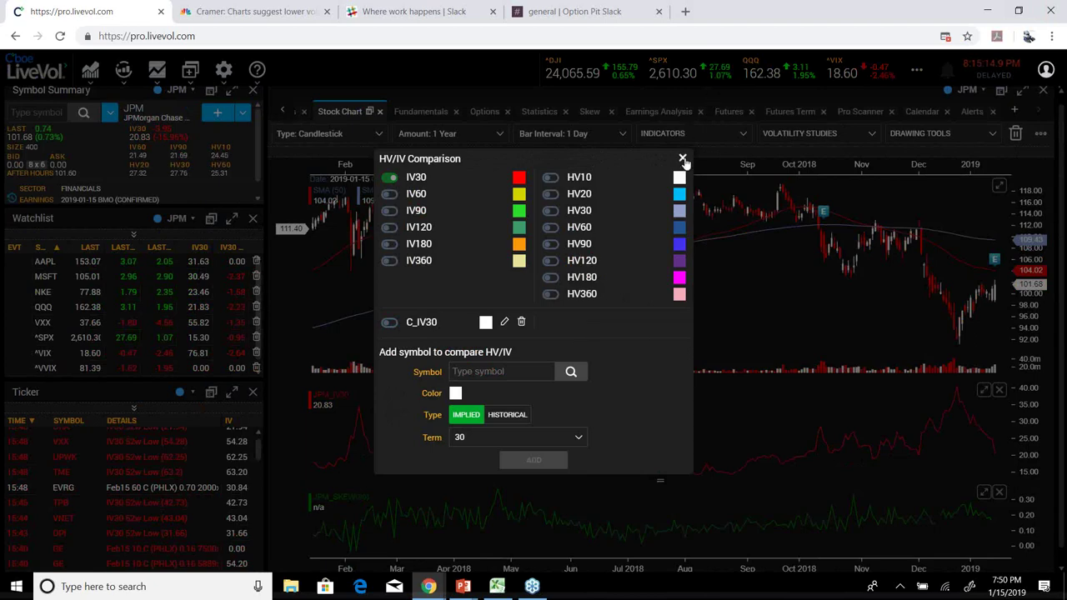
click(522, 323)
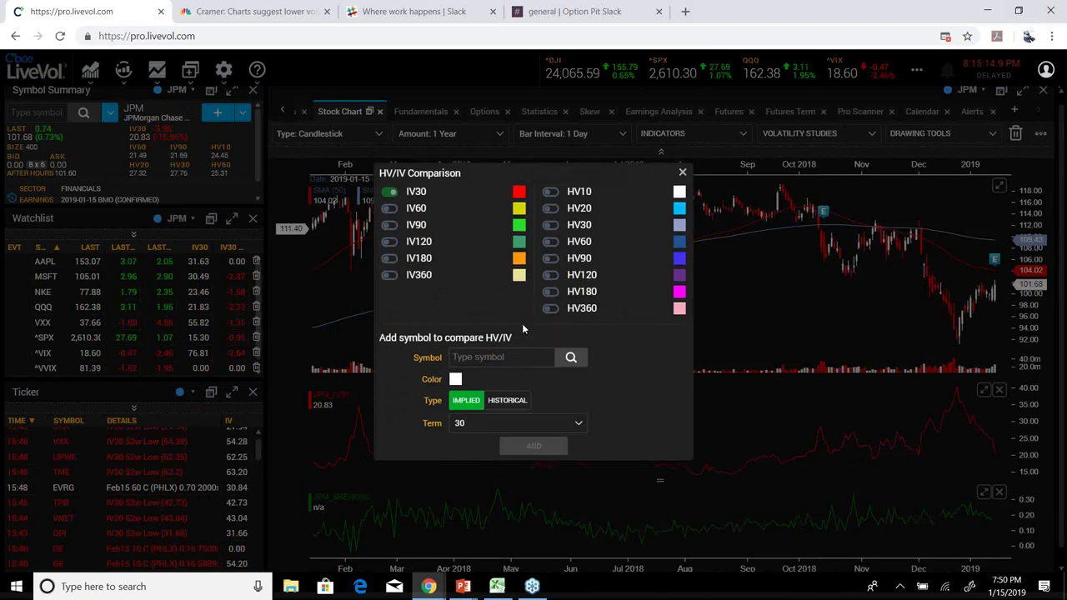
click(683, 172)
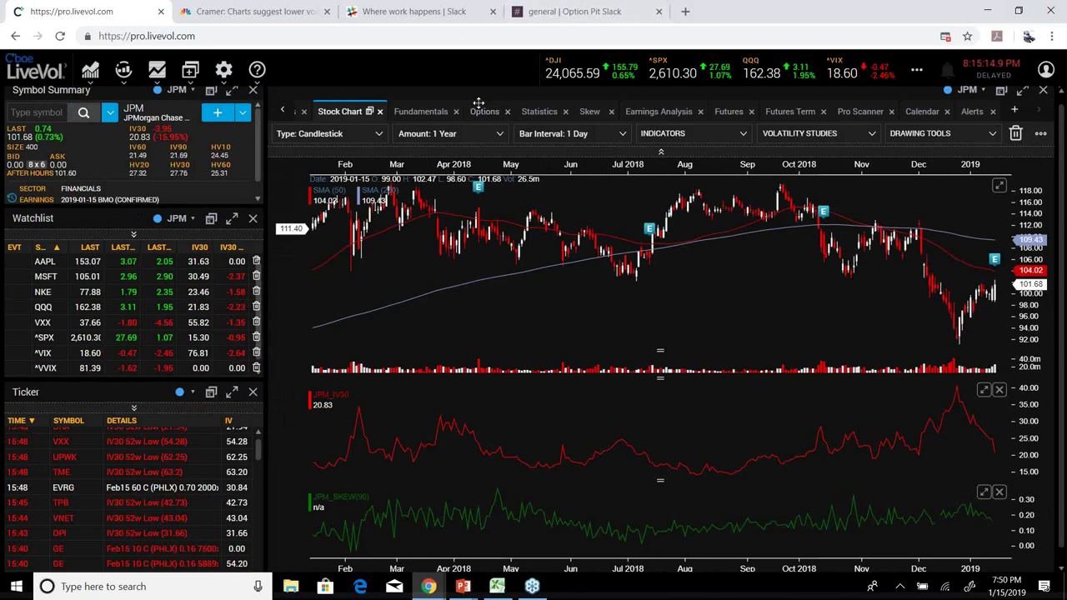
Open JPM's skew chart, hide the near-term expirations individually, and clear all the months to show only Feb15
click(590, 112)
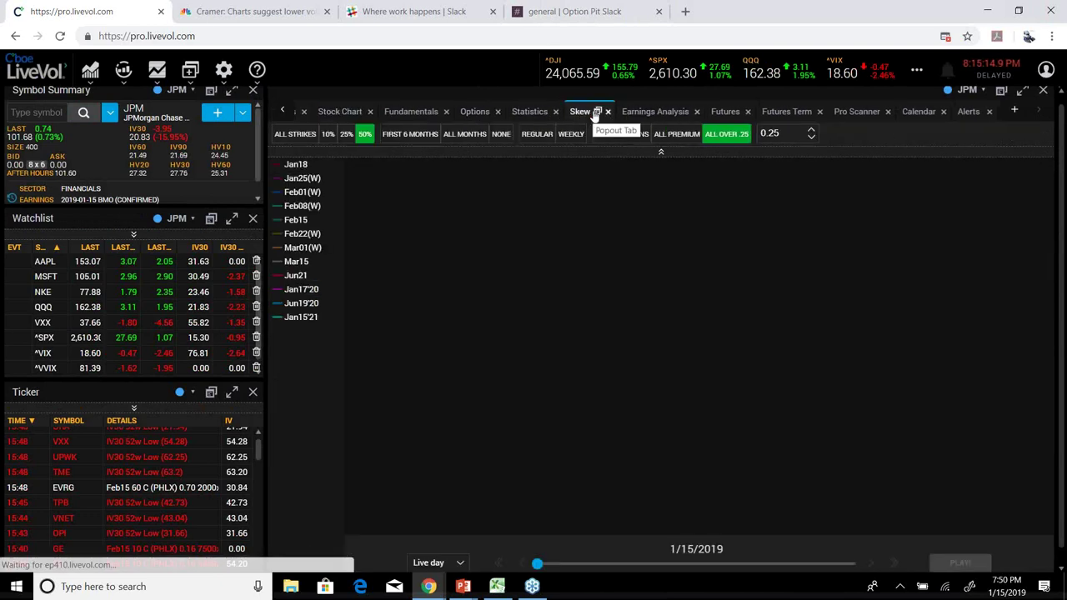
click(305, 178)
click(304, 166)
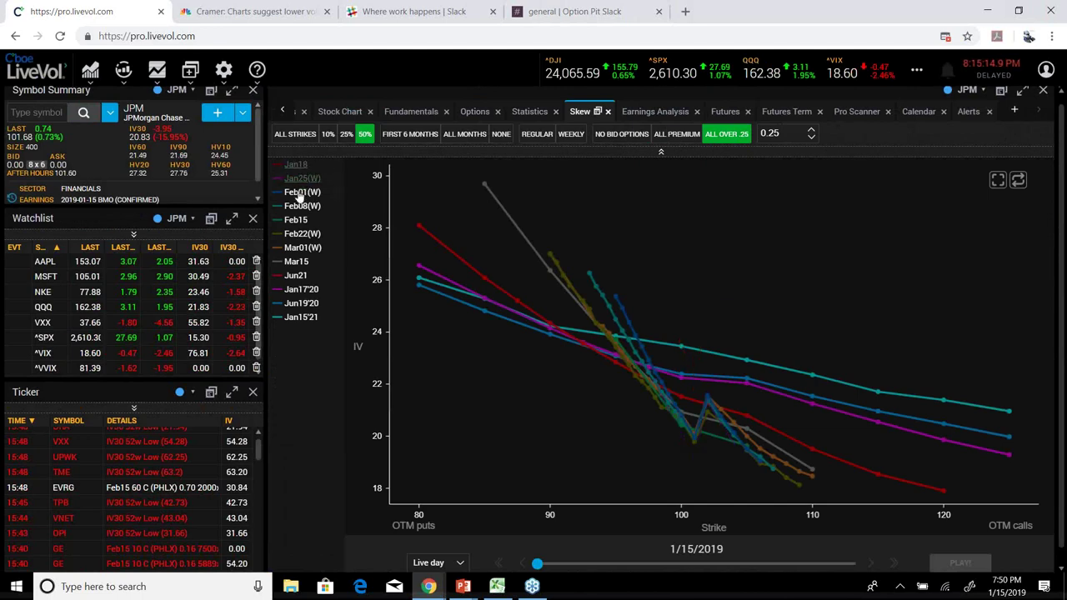
click(302, 192)
click(299, 207)
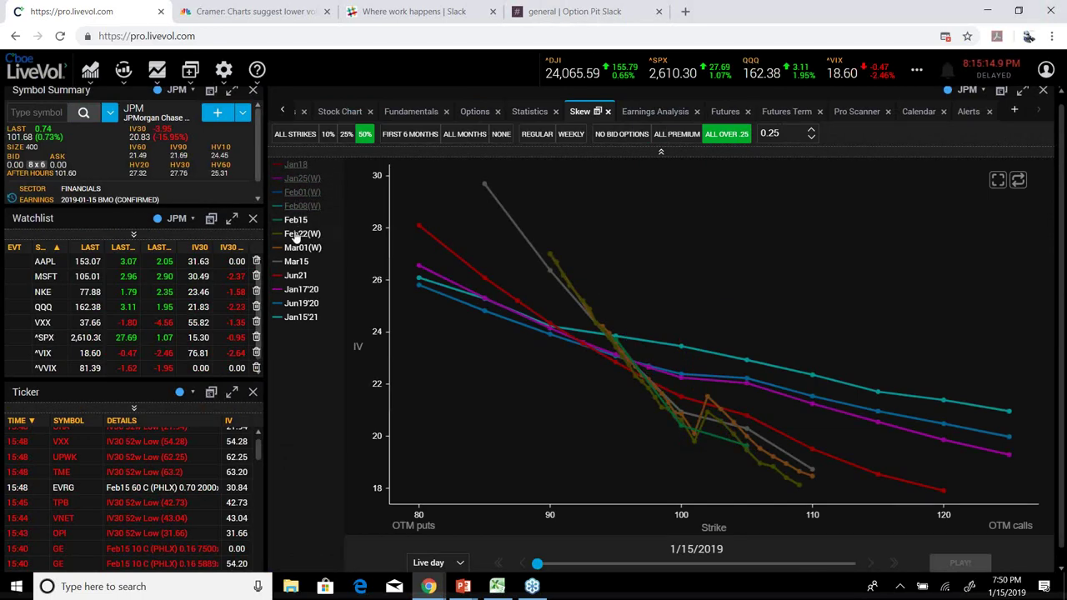
click(296, 235)
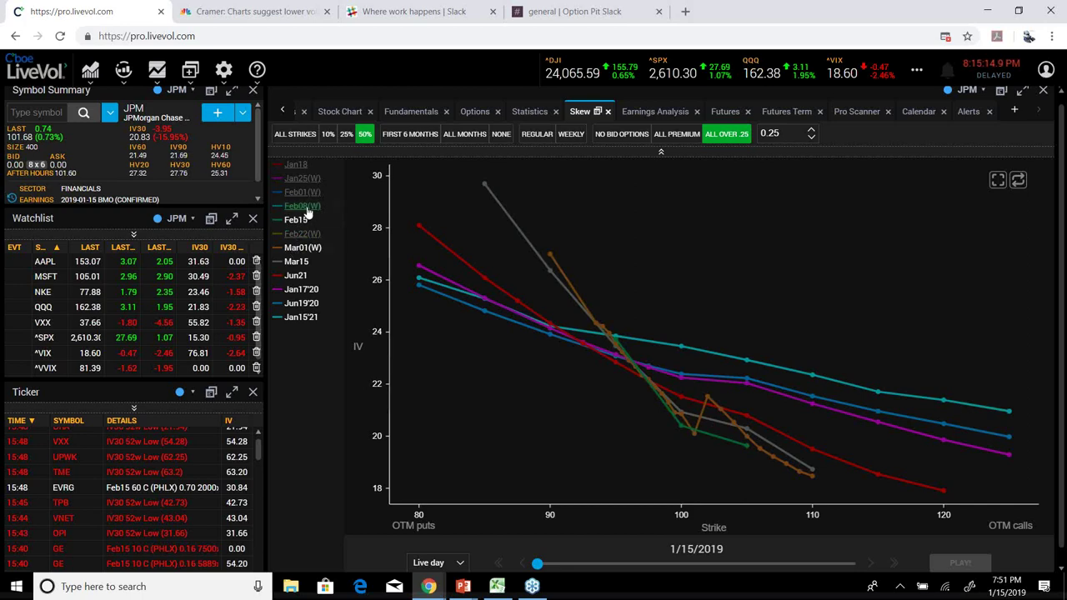
click(499, 136)
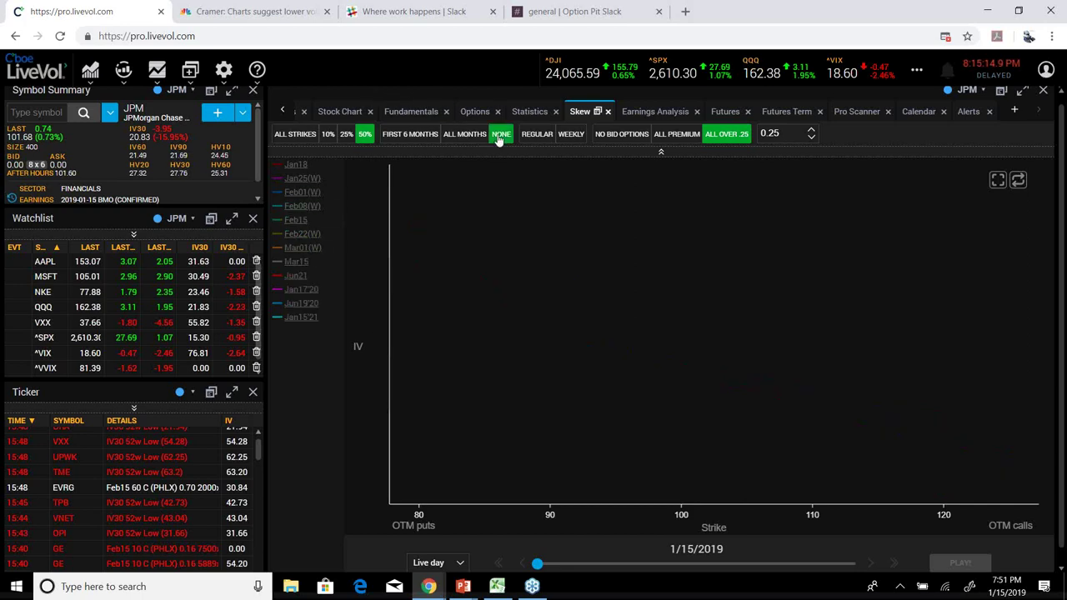
click(303, 222)
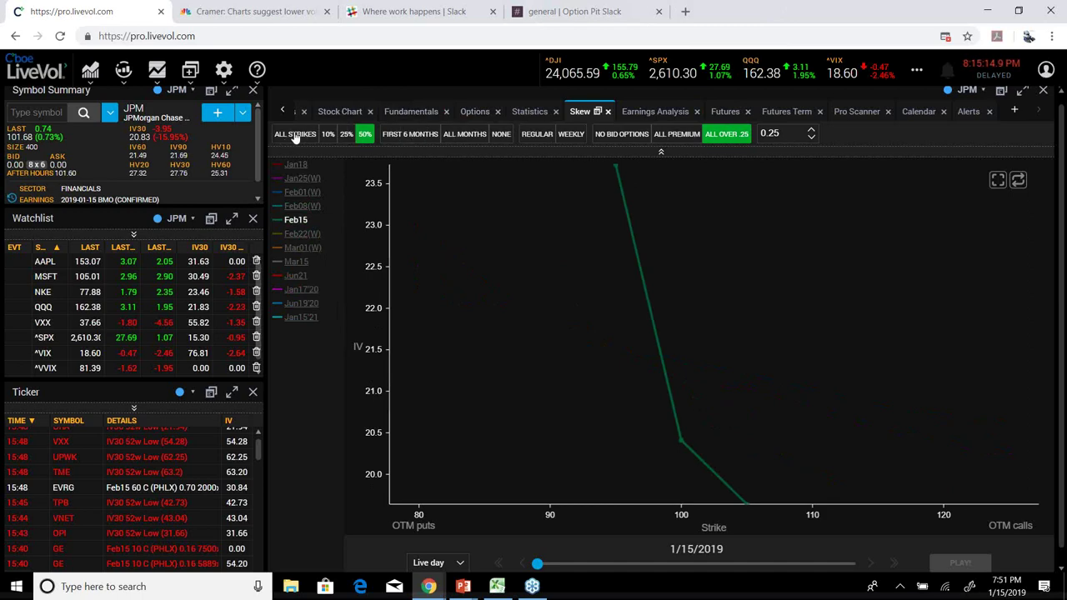
Set the skew's strike range to 10%, try minimum premiums of 0.10 and 0.20, and restore the All Over .25 filter
click(329, 136)
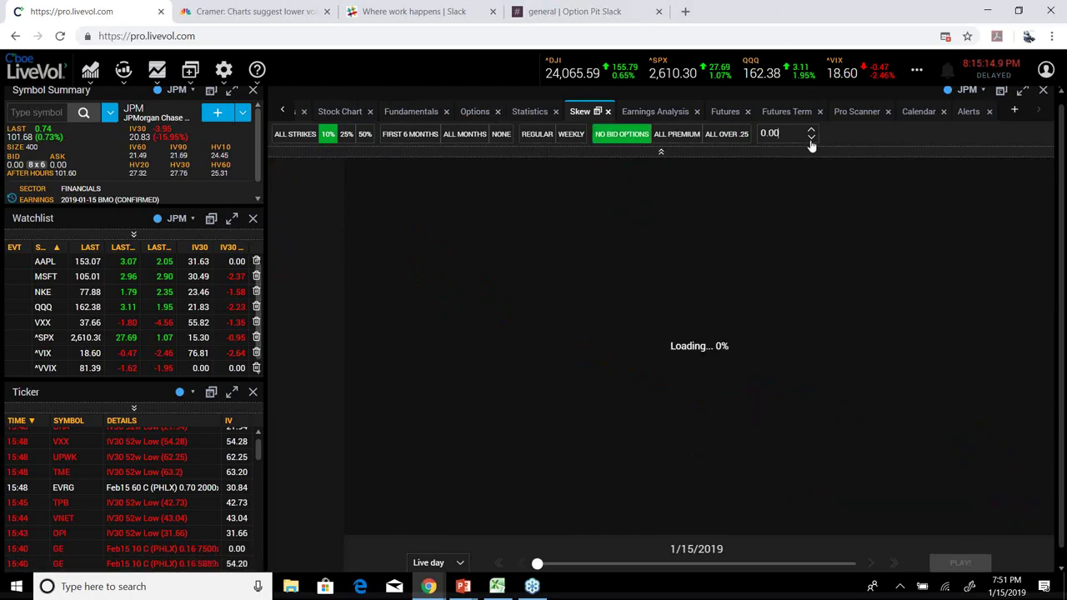
click(813, 131)
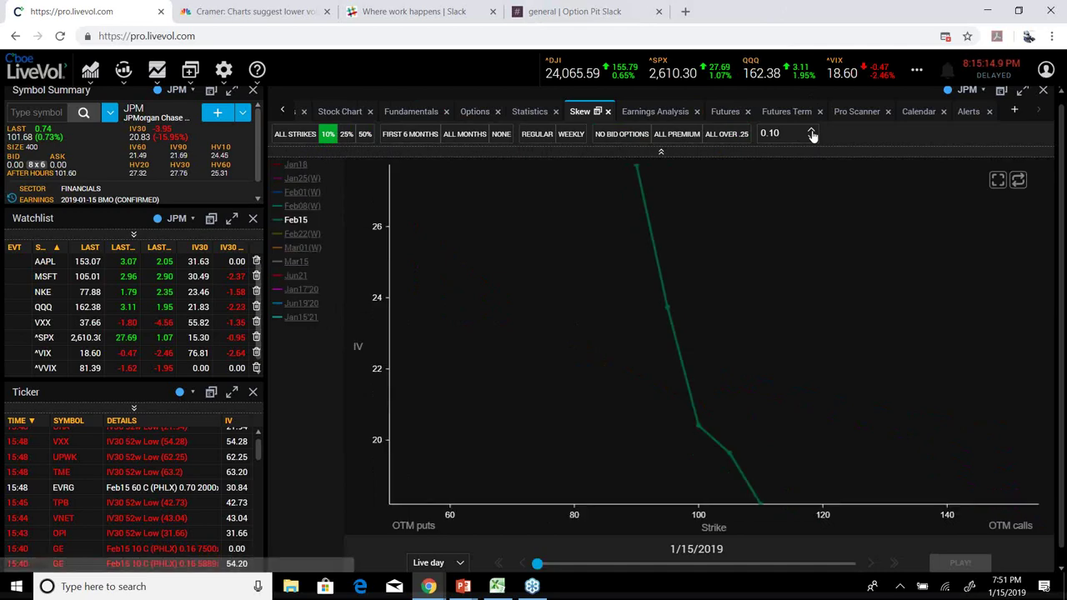
click(812, 134)
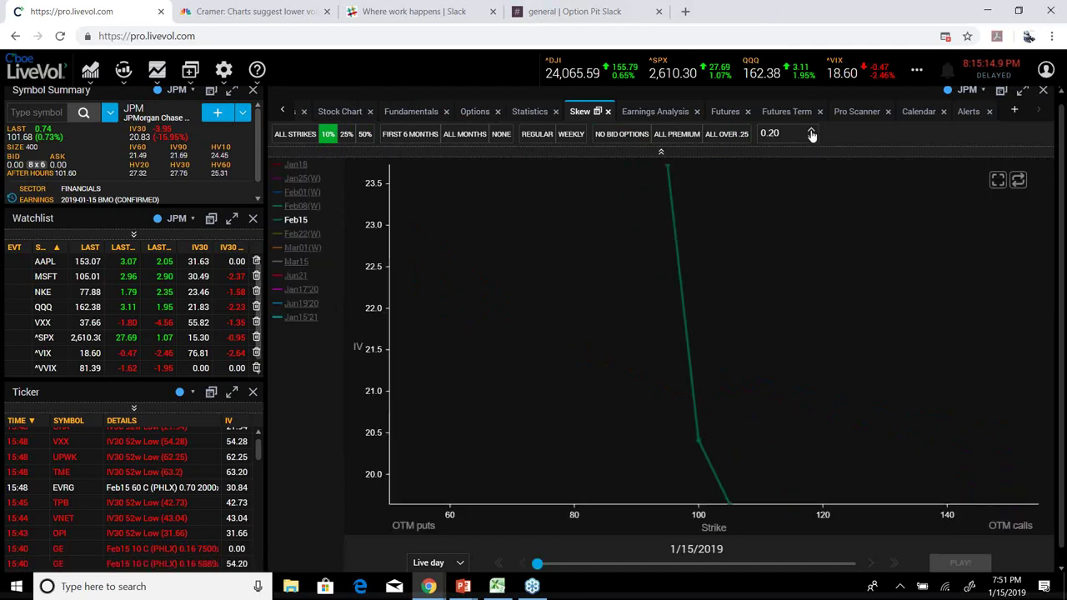
right_click(812, 134)
click(727, 136)
click(710, 137)
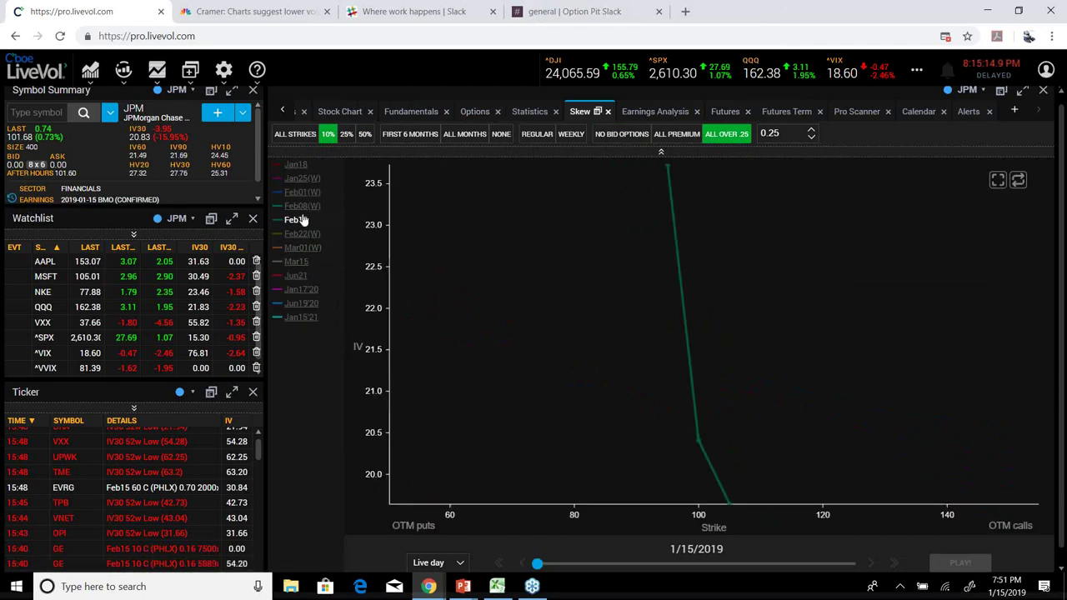
Swap the Feb15 skew curve for Jan17'20 and examine its IV at the out-of-the-money call strikes
click(302, 219)
click(302, 291)
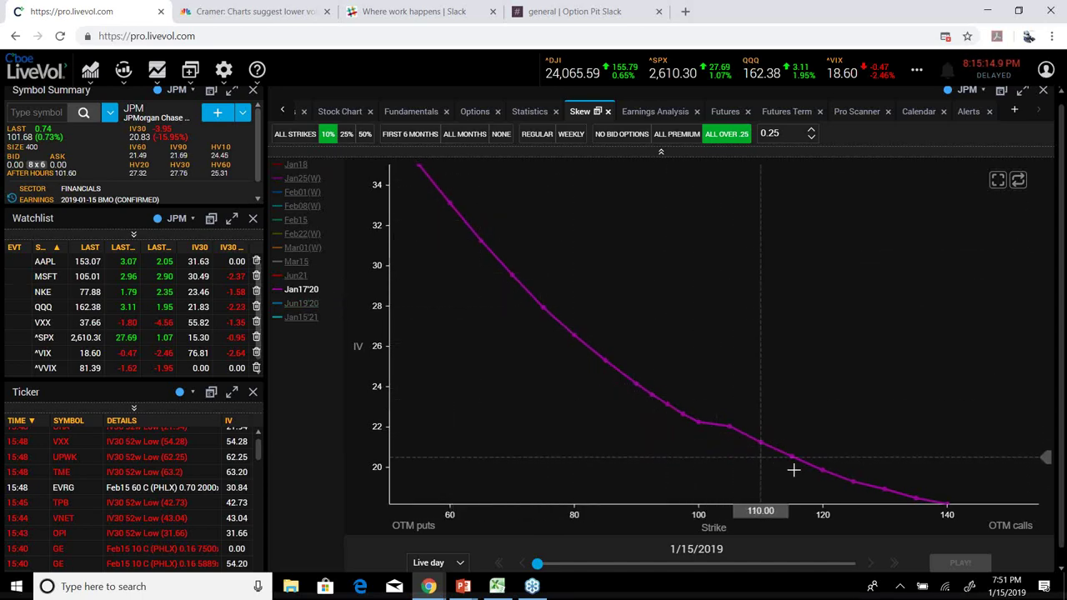
mouse_move(844, 475)
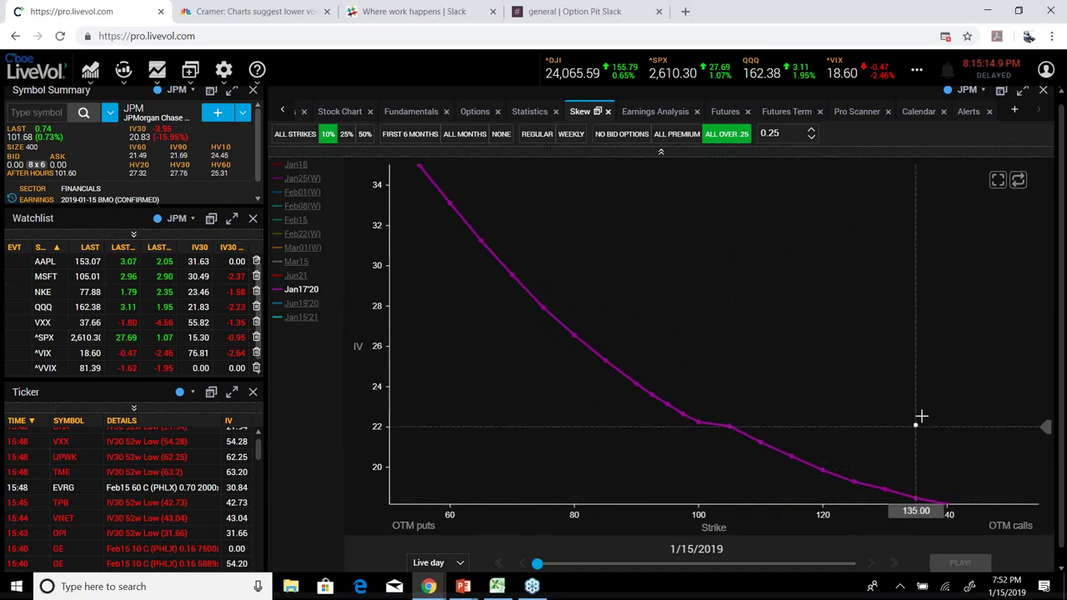
Open the earnings analysis for JPM, and load symbol C to compare its option implied and actual stock moves
click(659, 115)
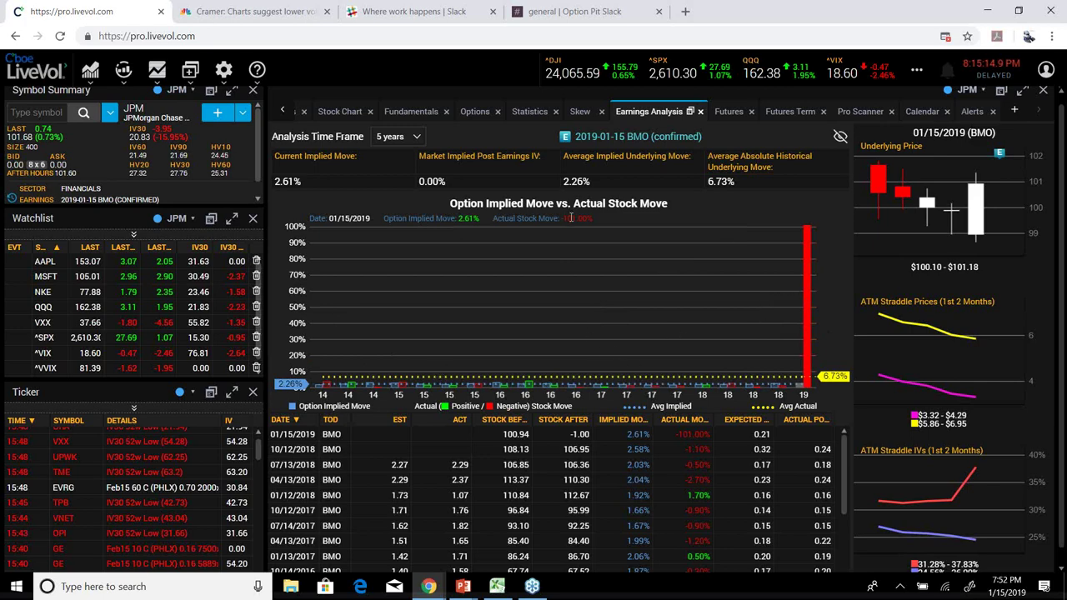
click(33, 111)
text(C)
key(Return)
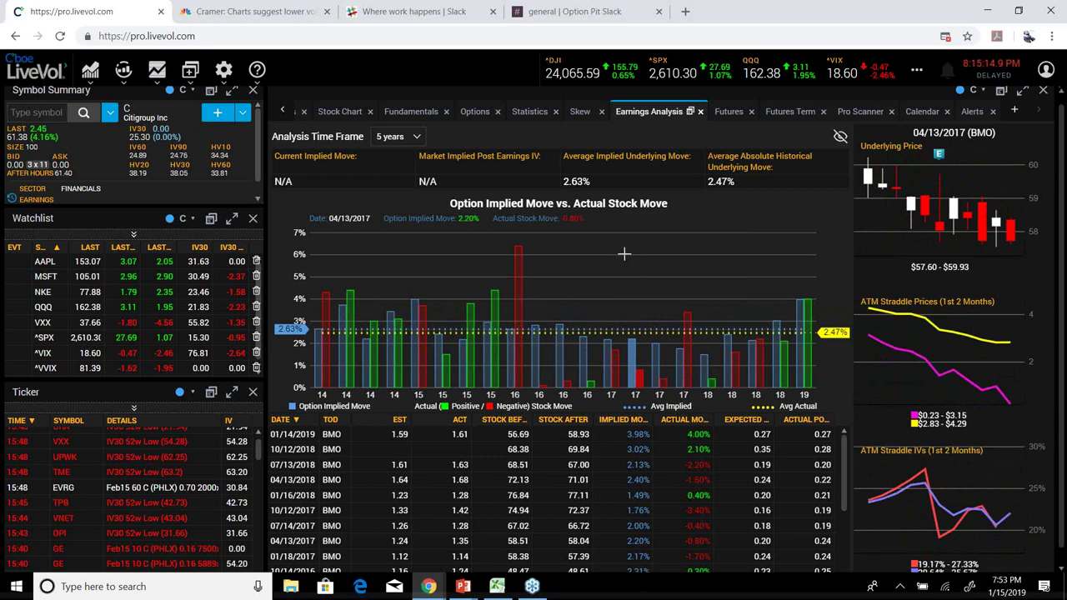
Load the ^VIX symbol and view its futures quotes and futures term structure chart
click(33, 112)
text(^VIX)
key(Return)
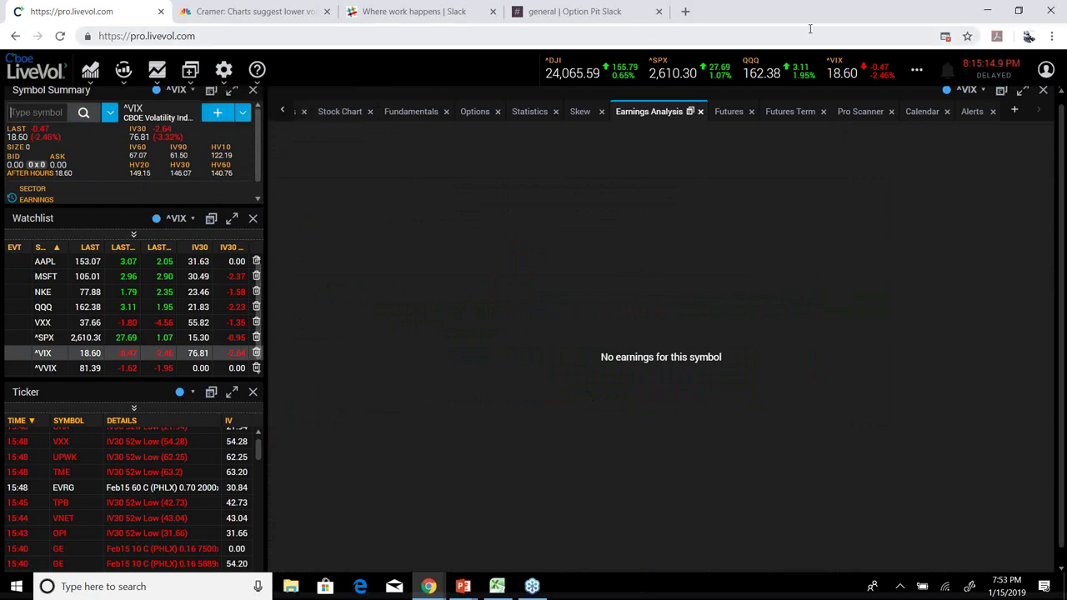
click(724, 112)
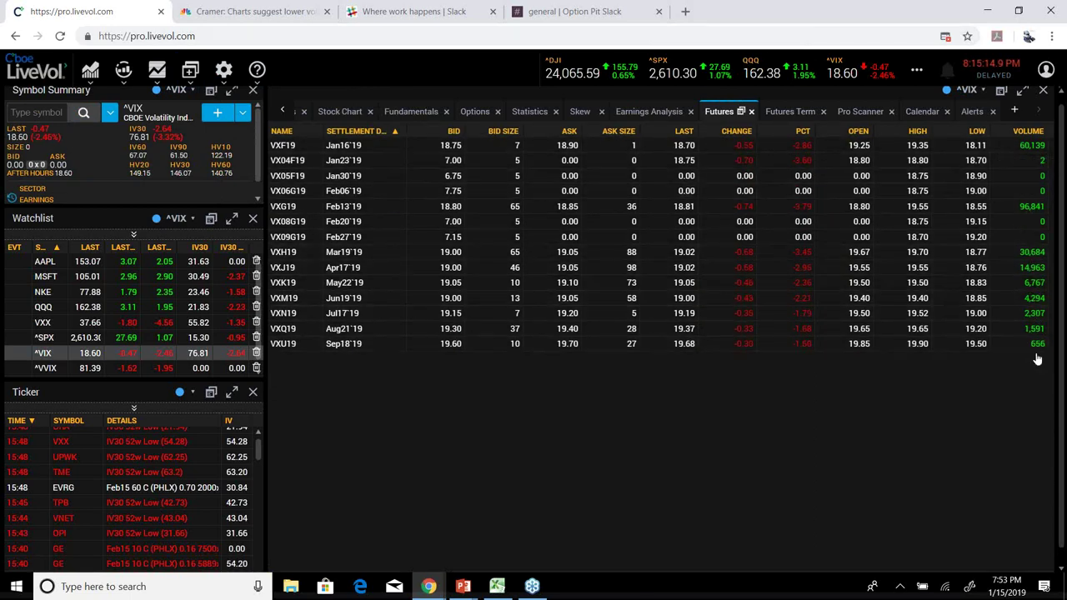
click(792, 112)
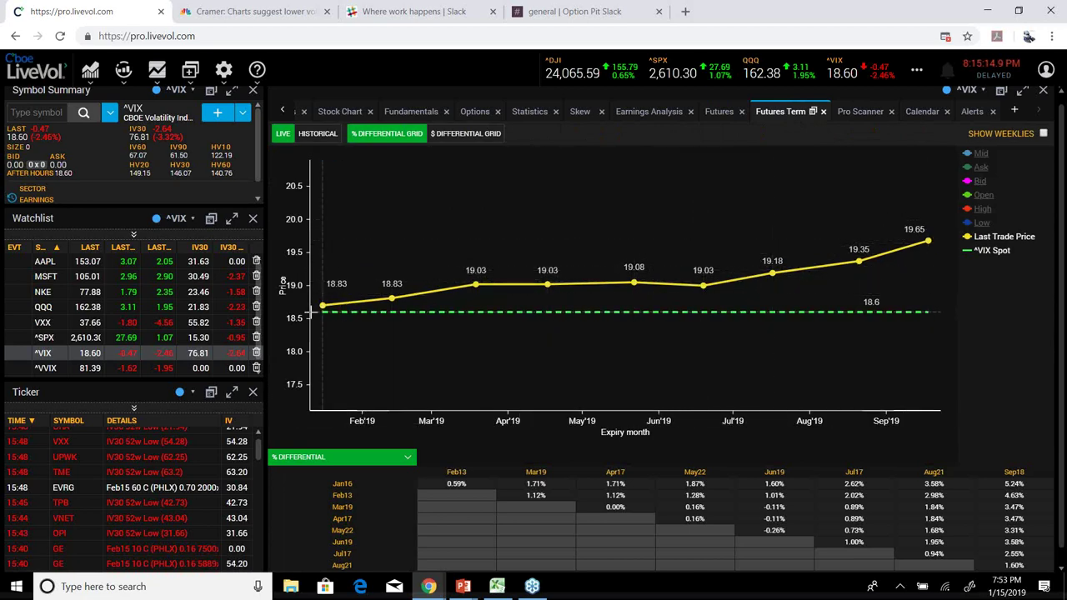
Open vixcentral.com in a new browser tab to view its VIX futures term structure
click(686, 11)
text(vi)
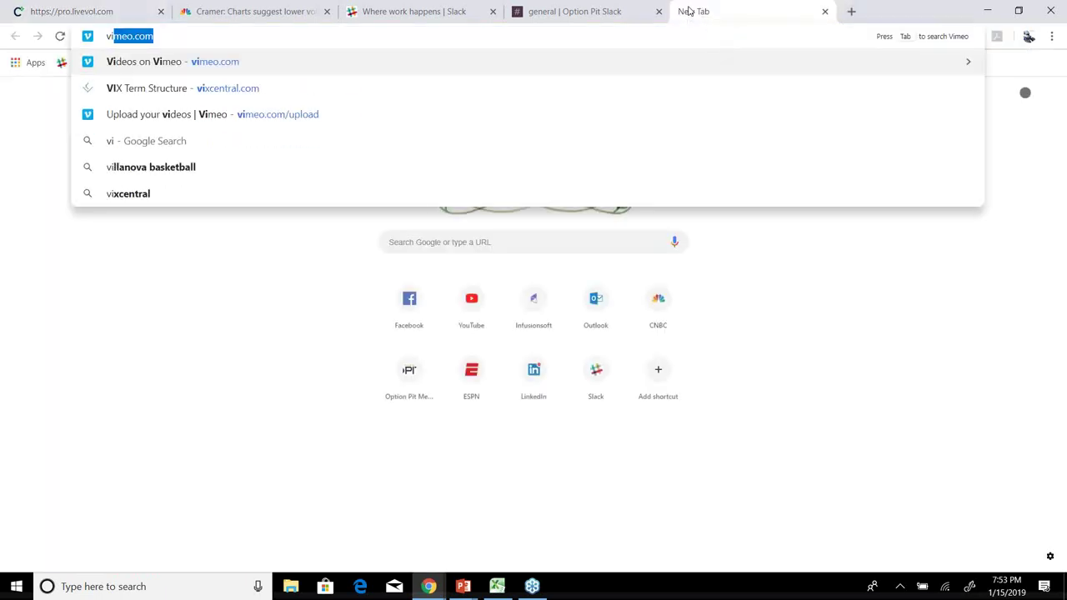
text(x)
key(Return)
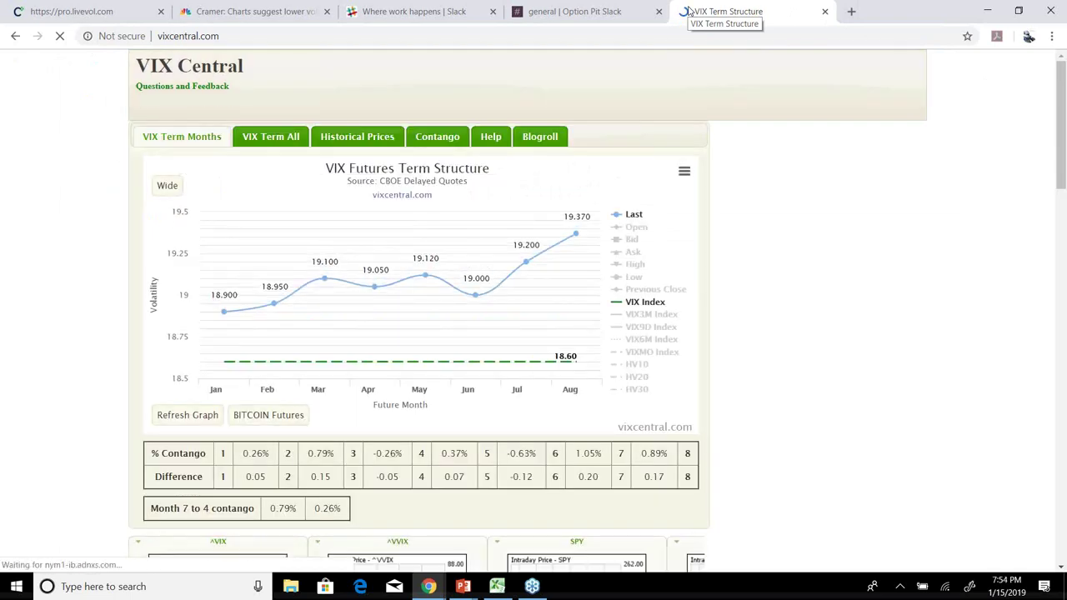
Return to LiveVol Pro and plot the Mid line instead of Last Trade Price on the futures term chart
click(581, 11)
click(448, 10)
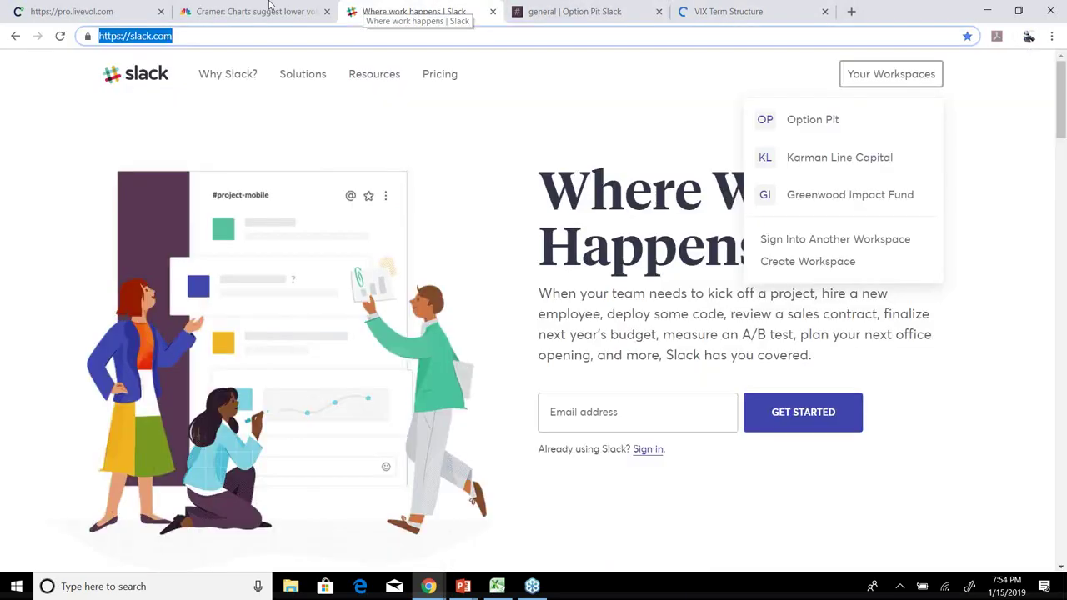
click(93, 11)
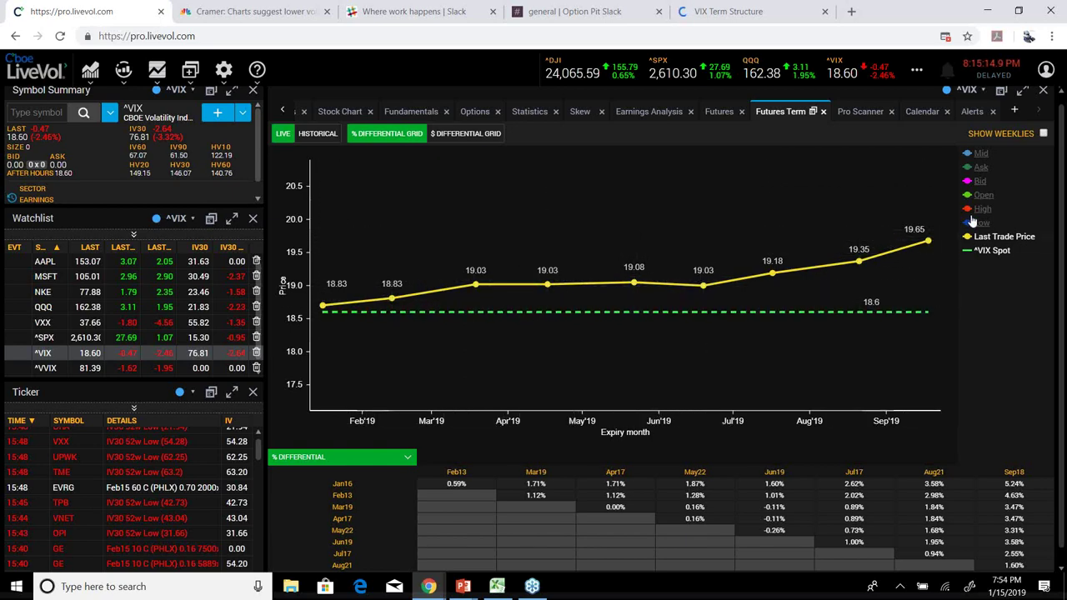
click(980, 156)
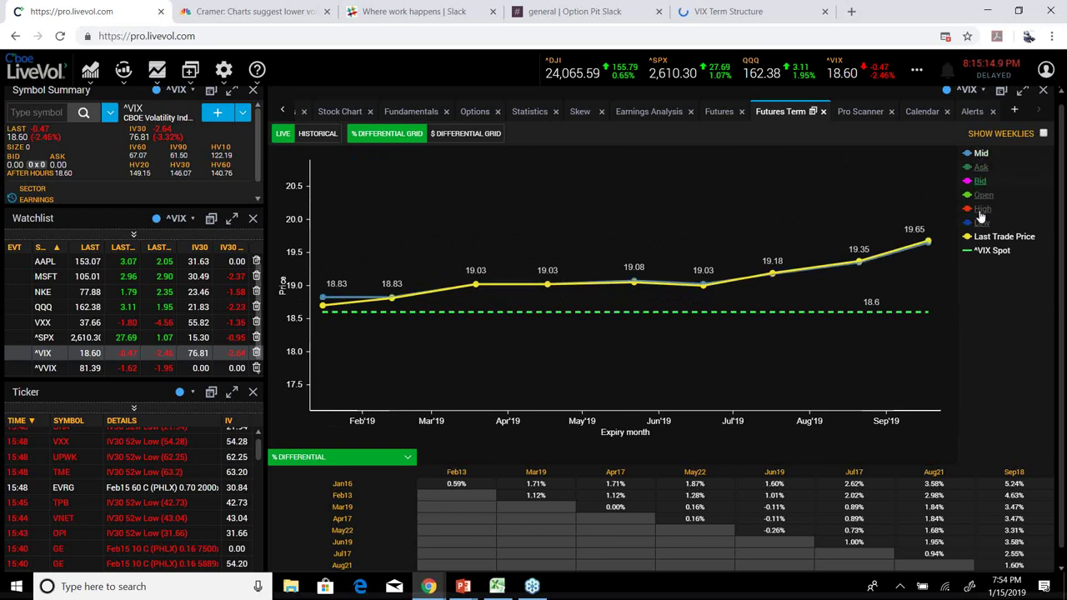
click(989, 241)
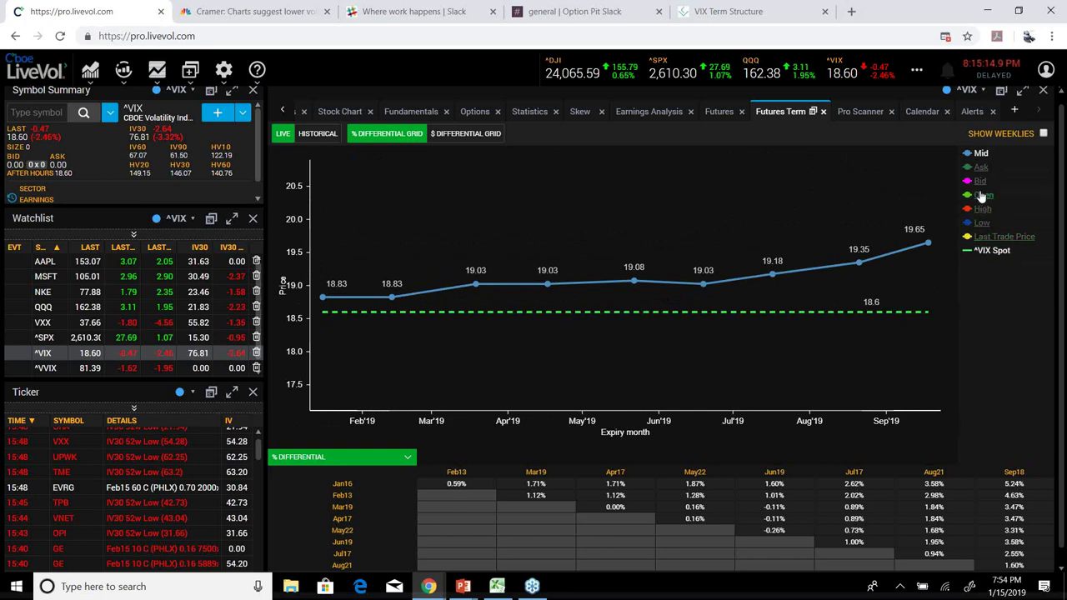
Try the Open, High and Low lines on the futures term chart, and hide all three again
click(982, 197)
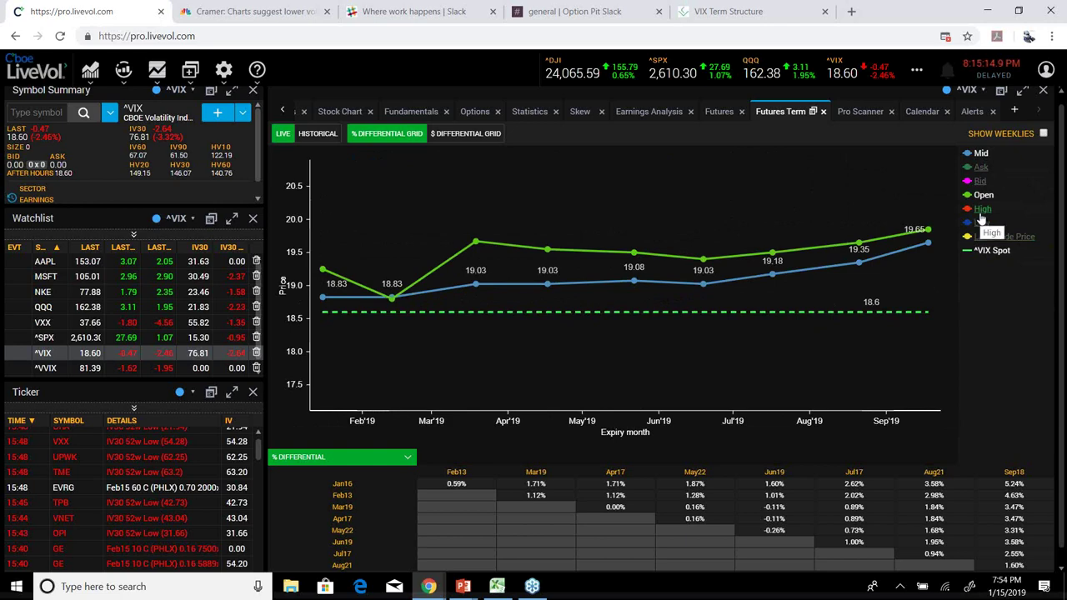
click(982, 210)
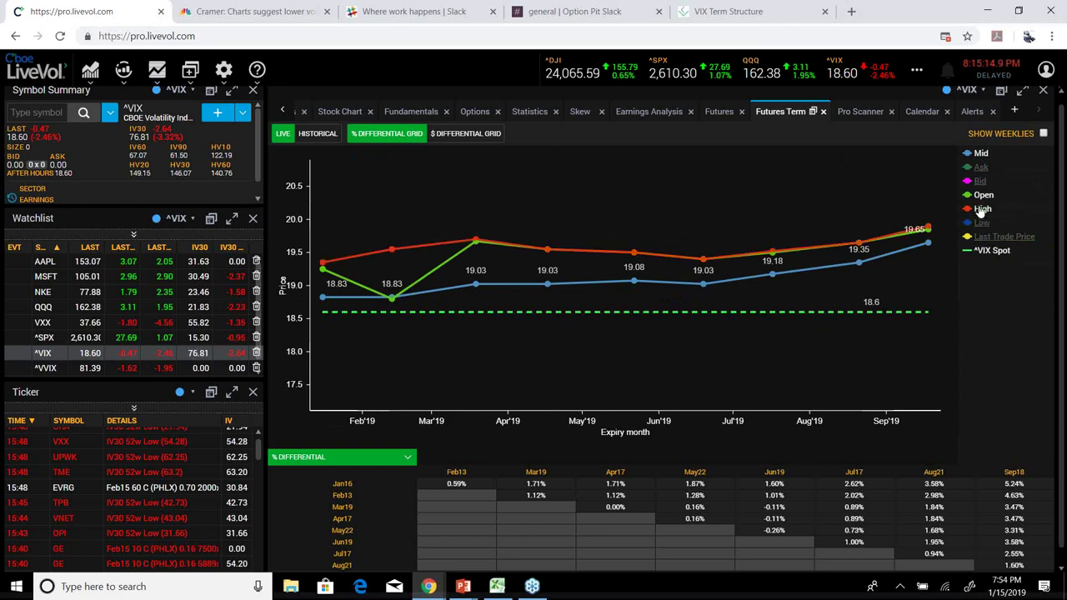
click(982, 223)
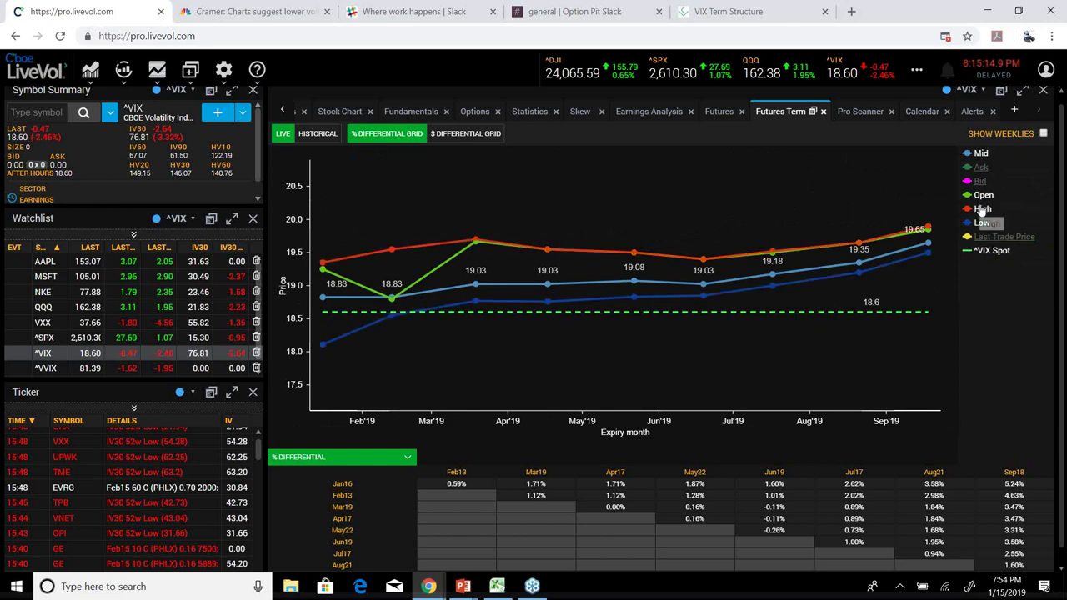
click(982, 210)
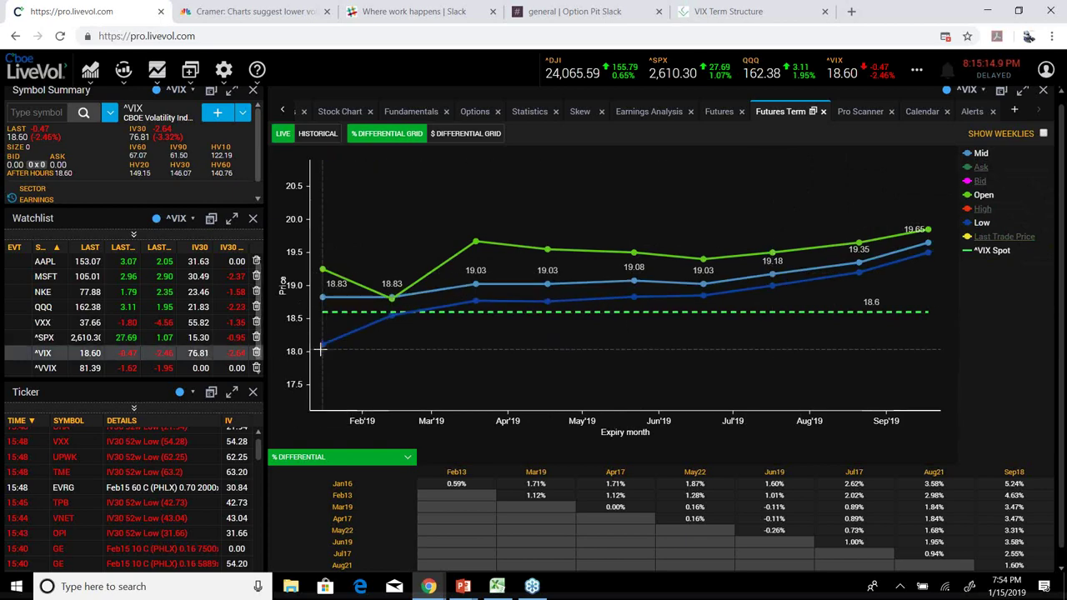
click(984, 197)
click(982, 223)
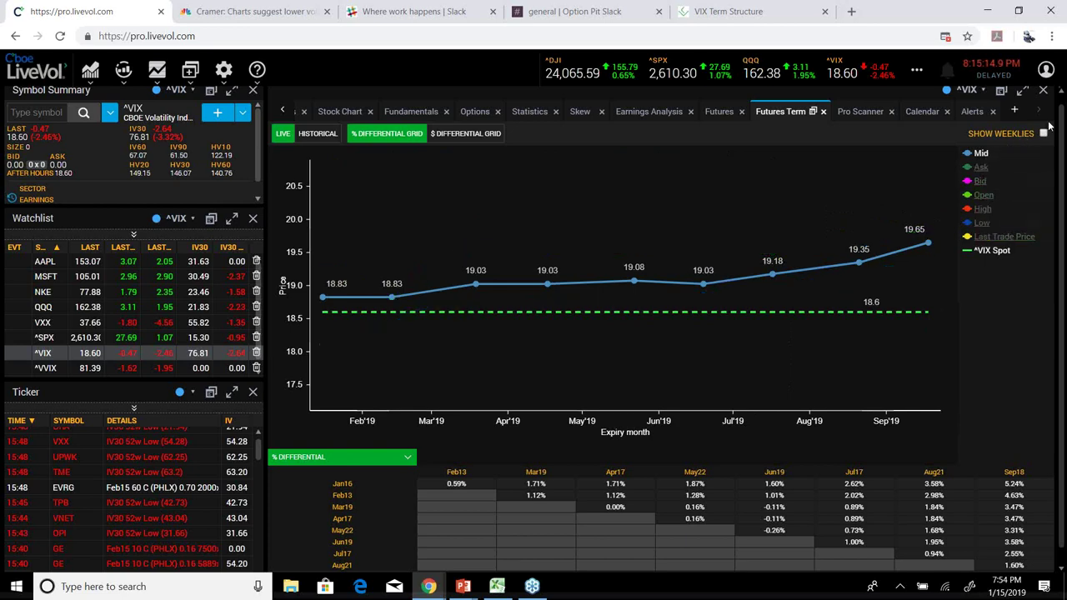
Show the weeklies on the futures term chart, hide the Mid line, and turn the weeklies back off
click(1044, 135)
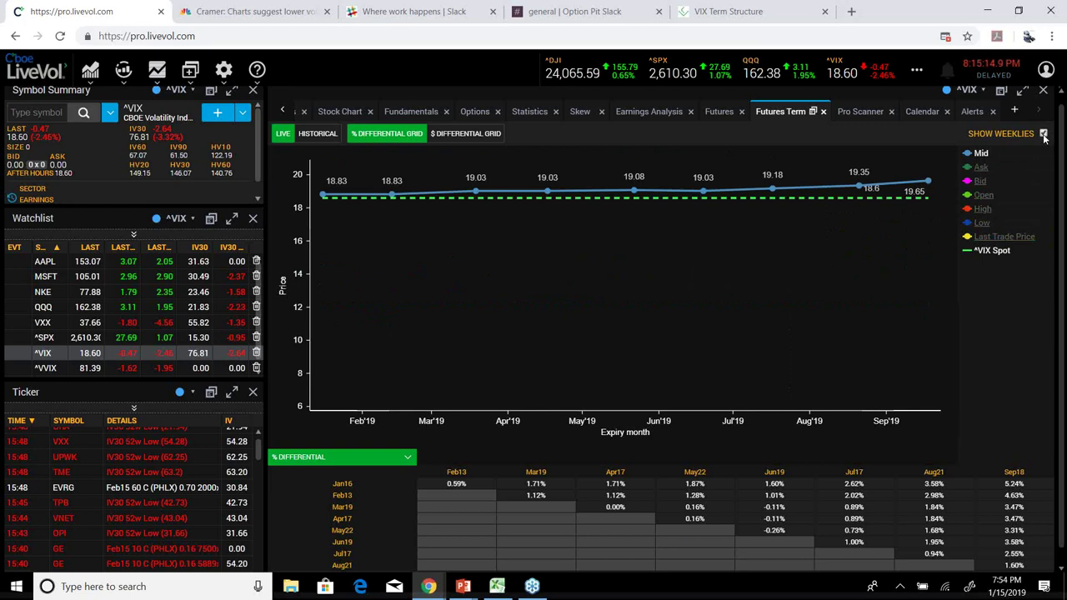
click(1046, 154)
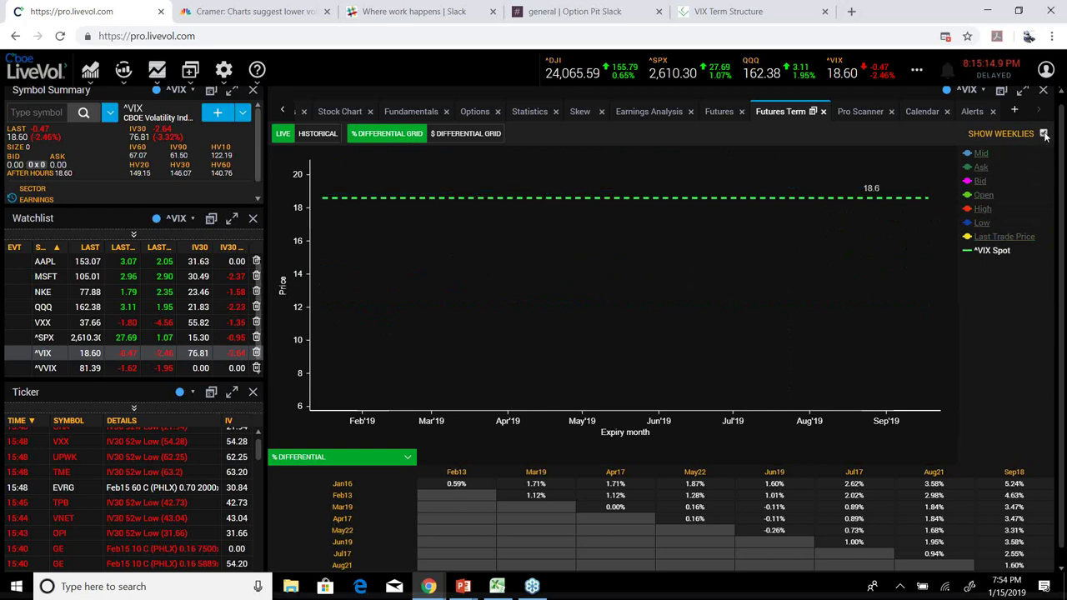
click(1044, 135)
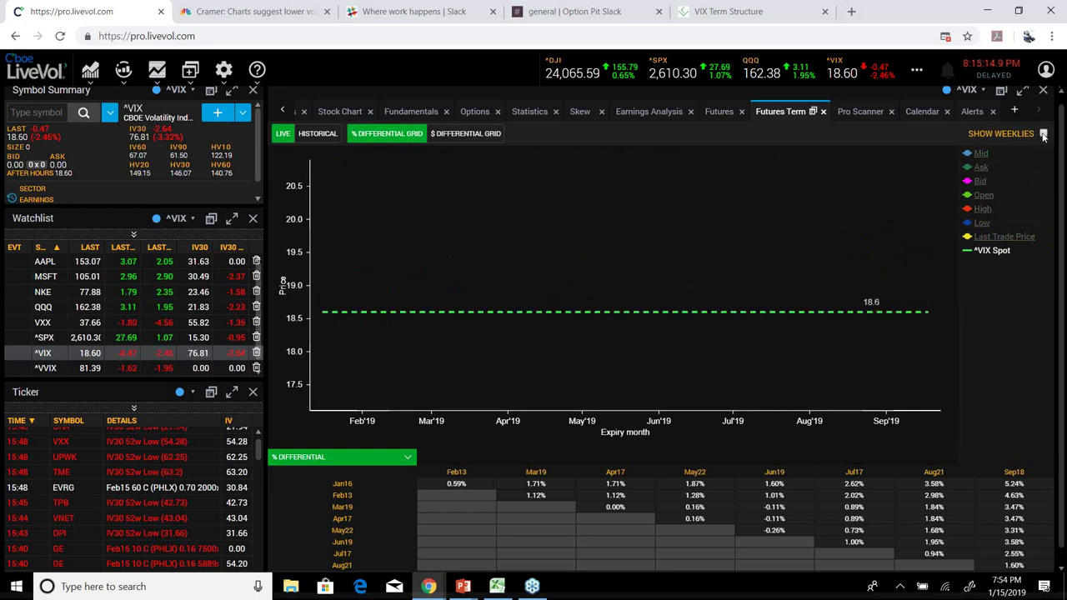
Show the Last Trade Price line on the futures term chart again and switch to the VIX options chain
click(985, 242)
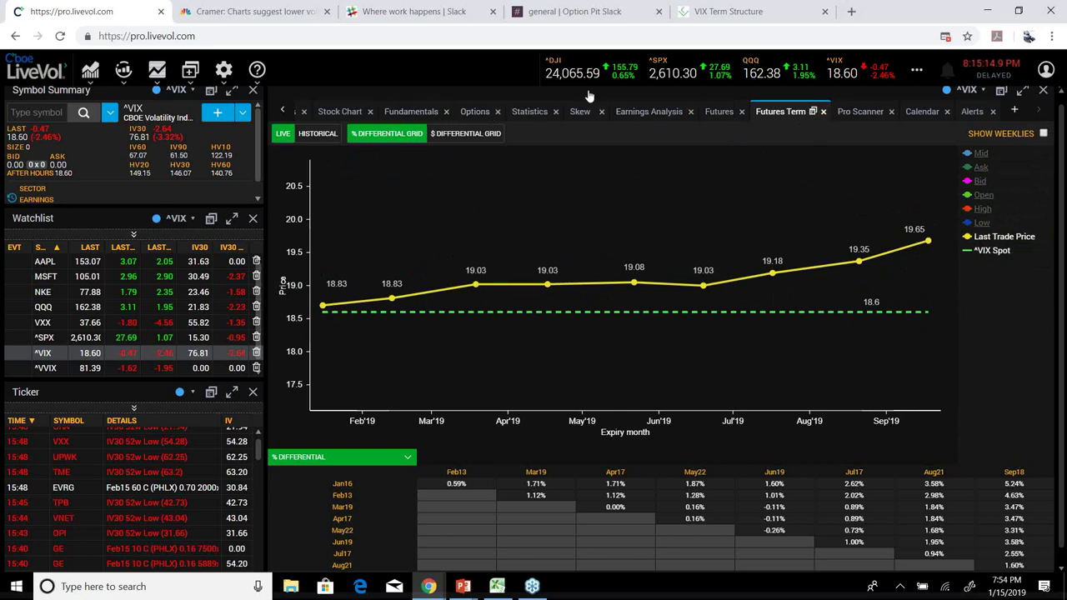
click(473, 112)
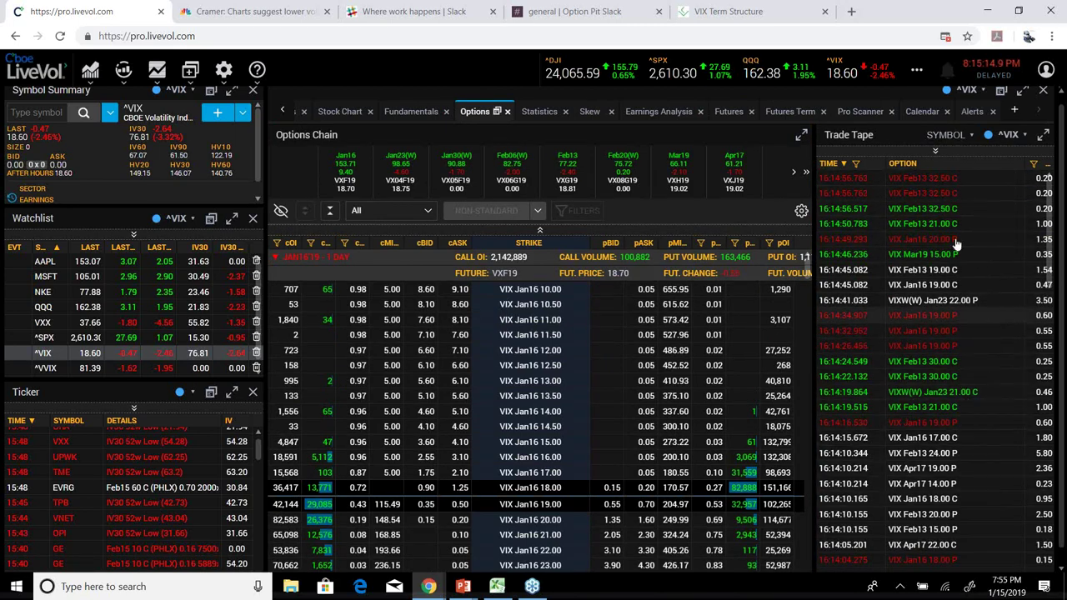
View the individual trade record of a VIX Jan16 19.00 P print from the trade tape, and return to the options chain
click(1034, 165)
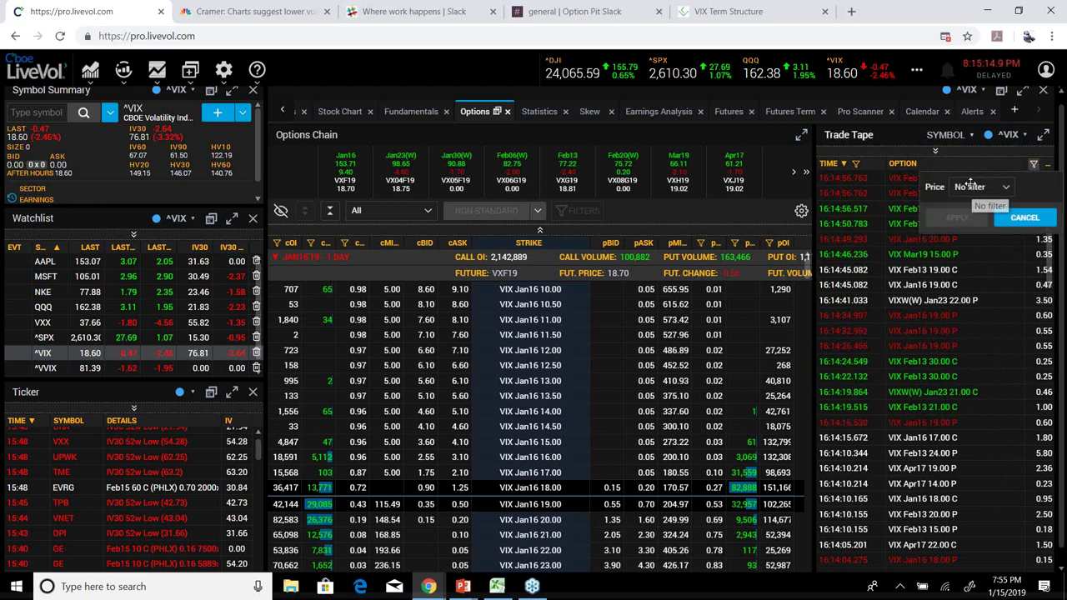
double_click(996, 327)
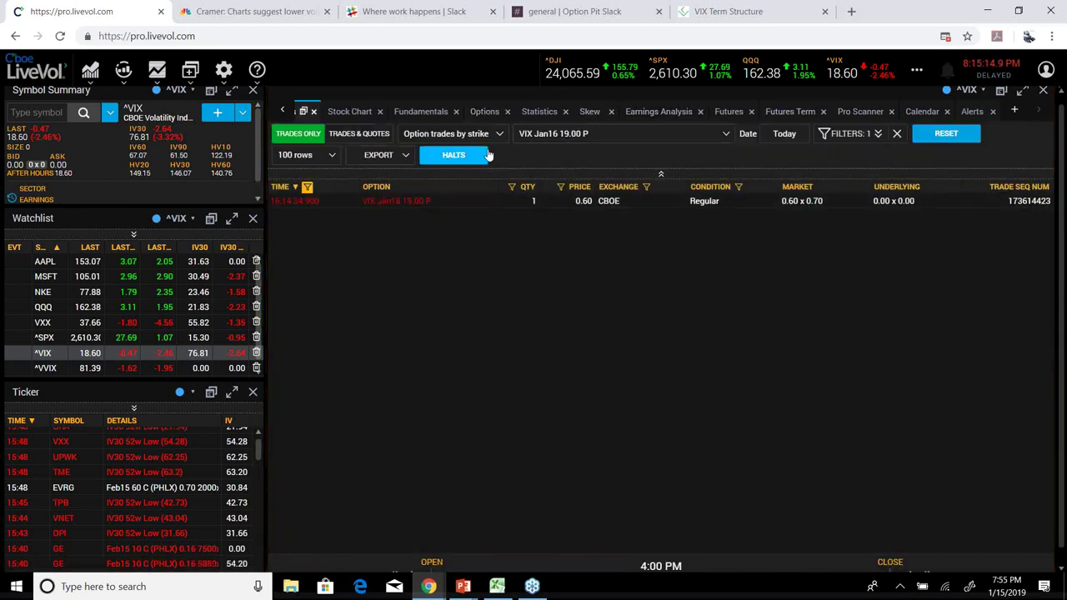
click(478, 114)
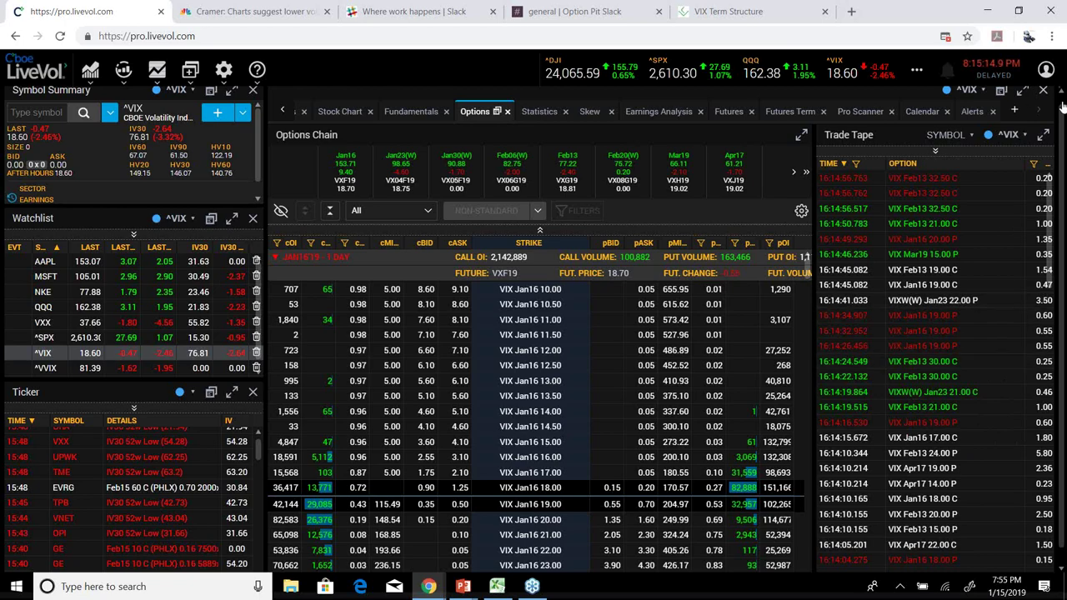
Filter the enlarged trade tape to trades with a quantity >= 250, and restore the tape to its normal size
click(1044, 136)
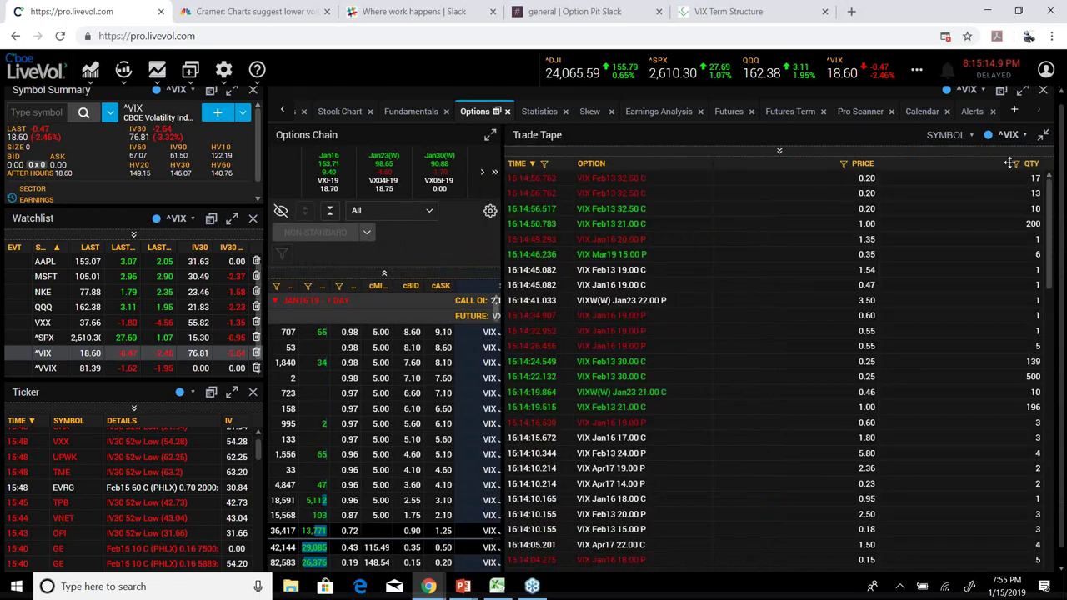
click(1016, 164)
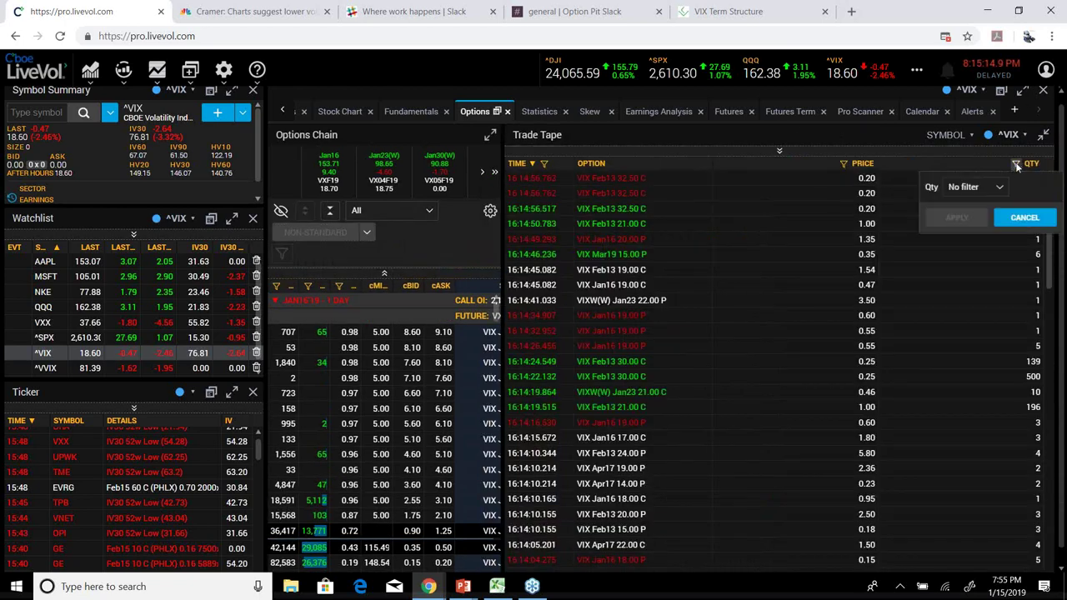
click(970, 190)
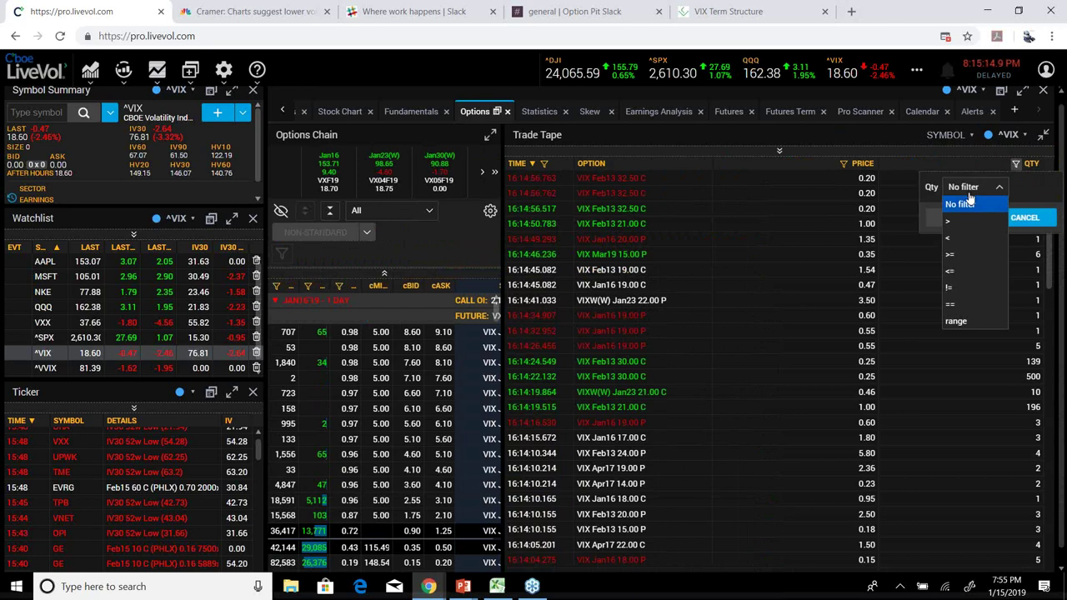
click(958, 257)
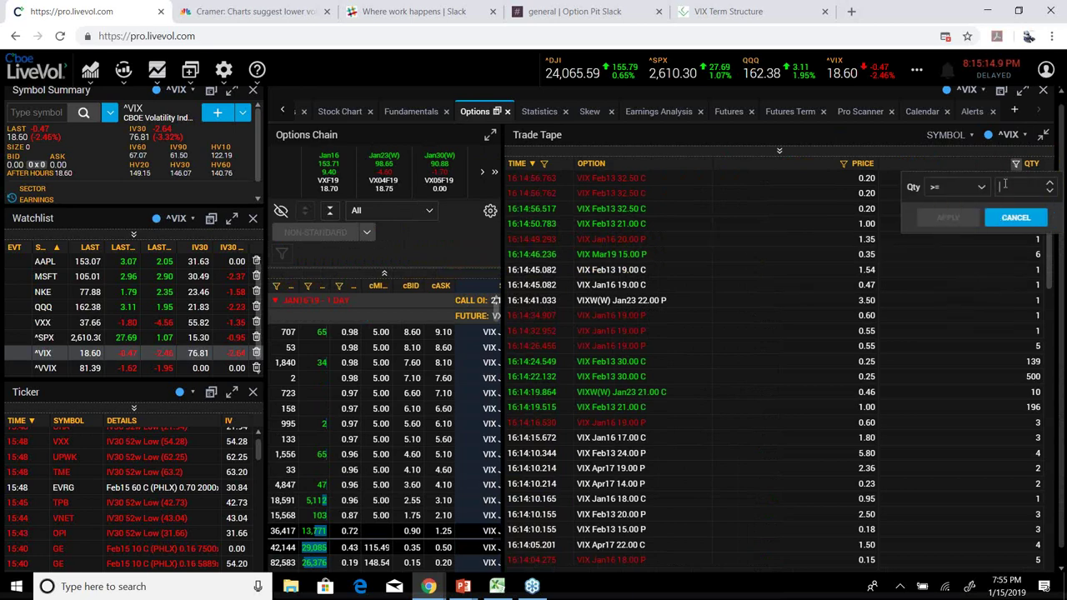
text(2)
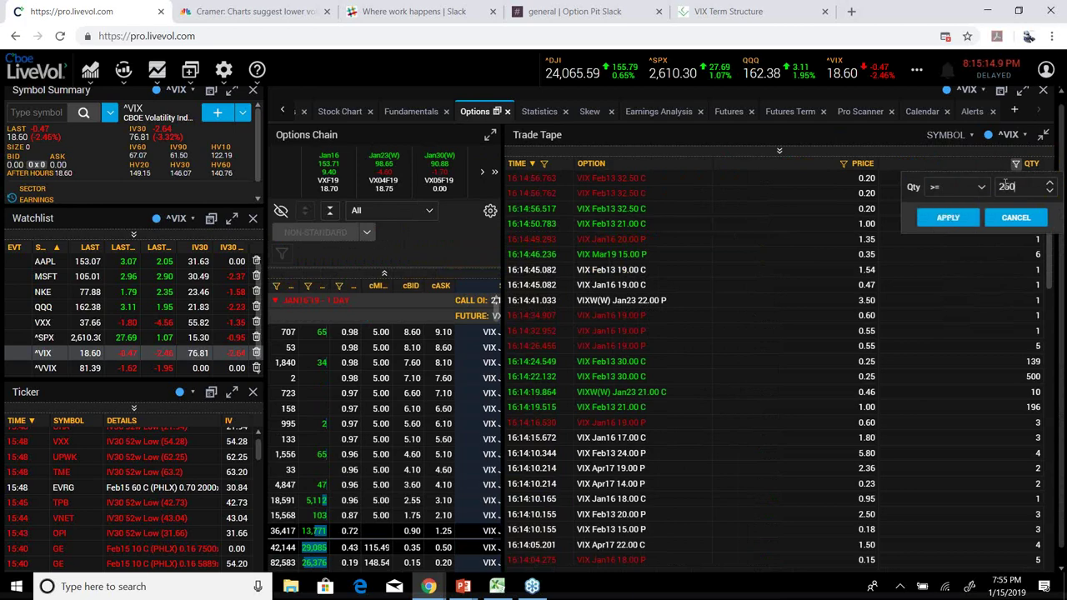
text(50)
click(958, 218)
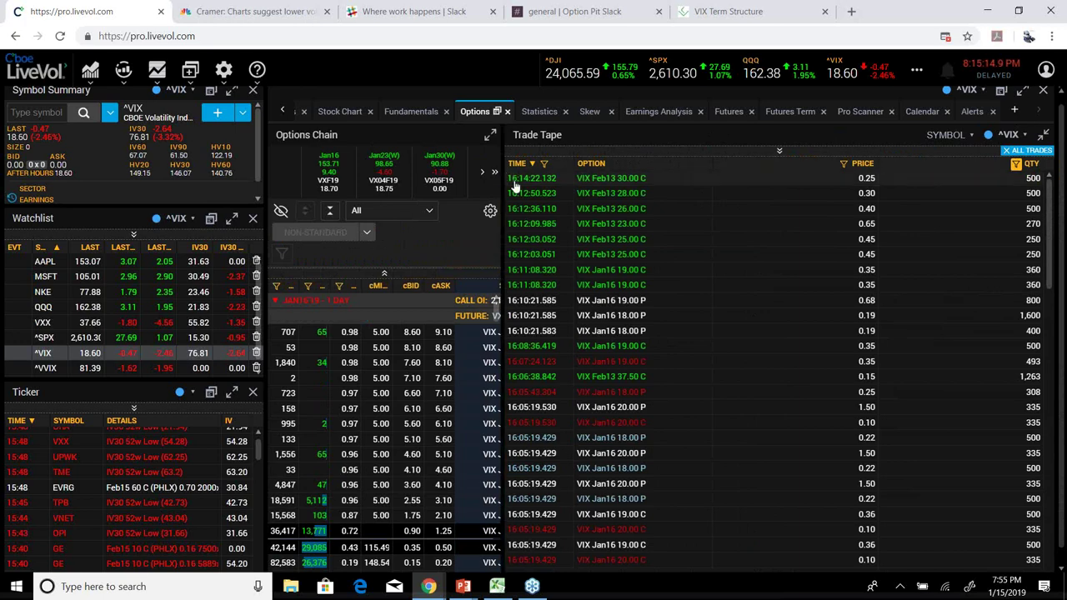
click(1043, 135)
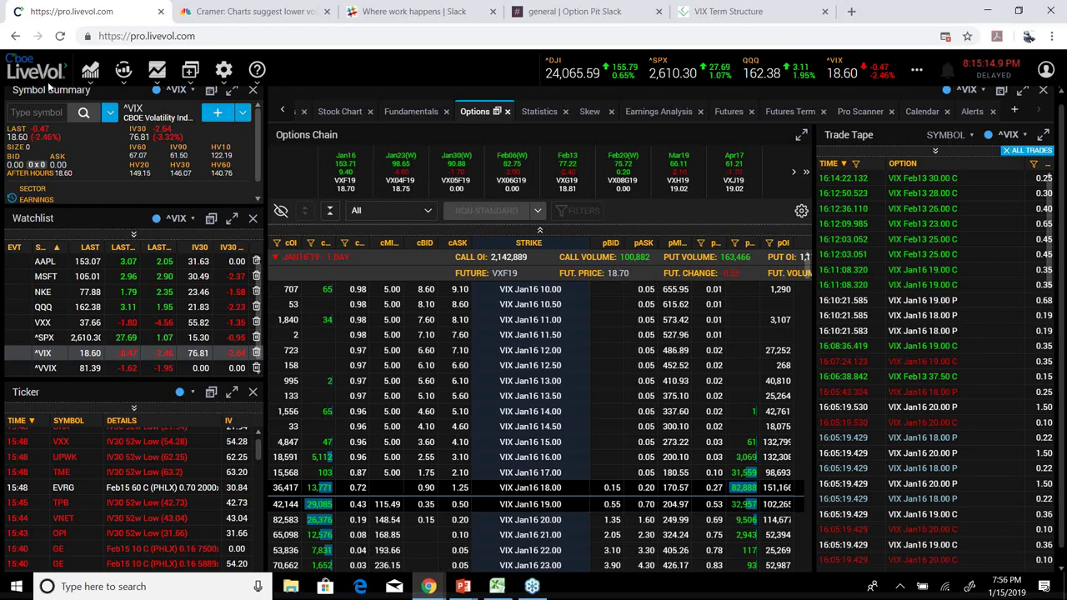
Load the symbol JPM and widen the options chain to show its expirations through Jan15'21
text(jpm)
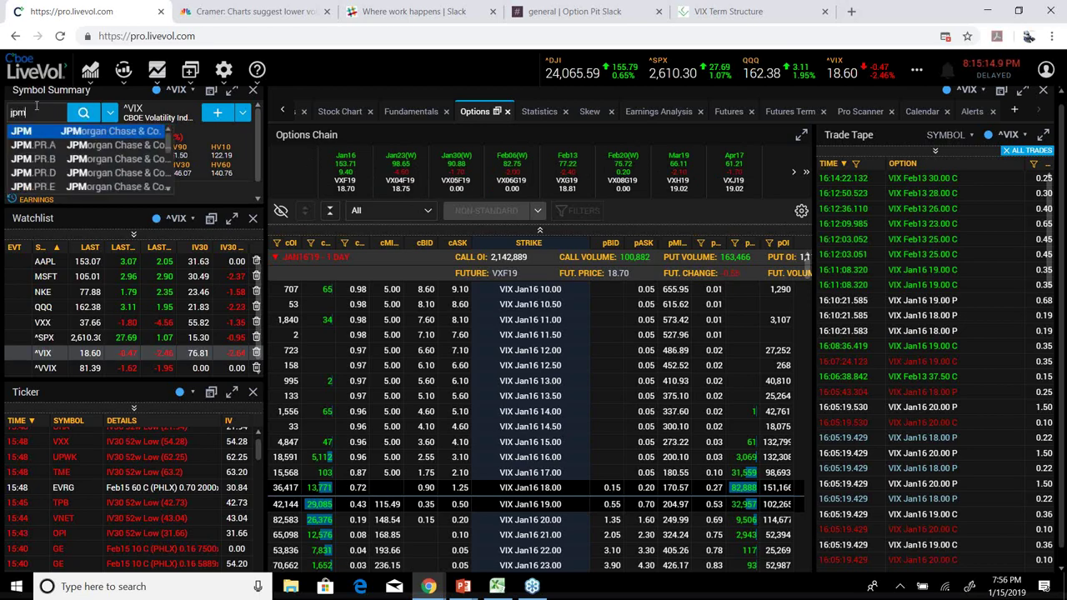
key(Return)
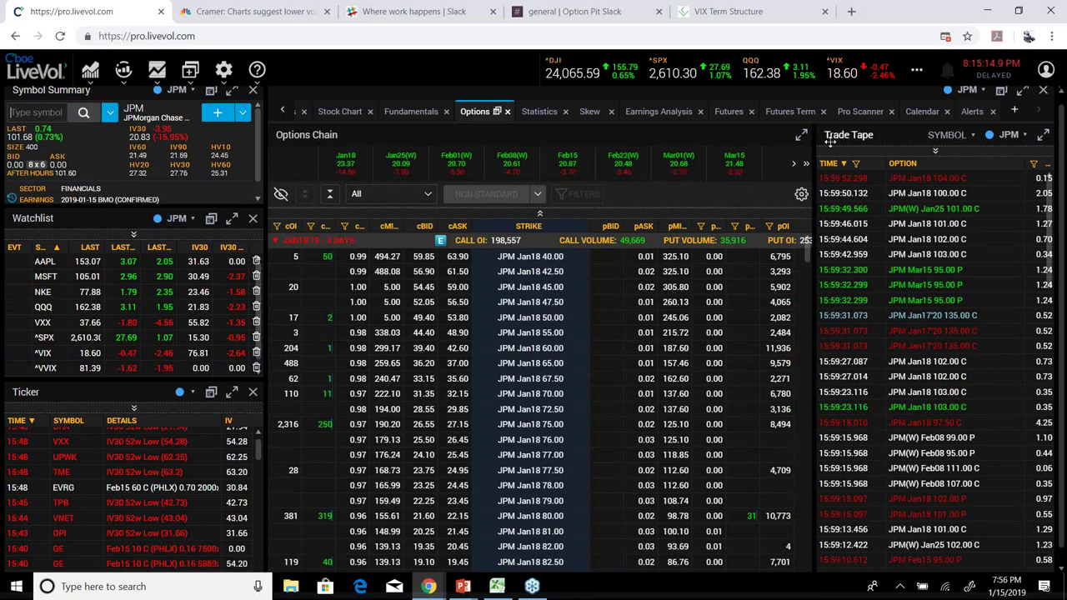
click(793, 164)
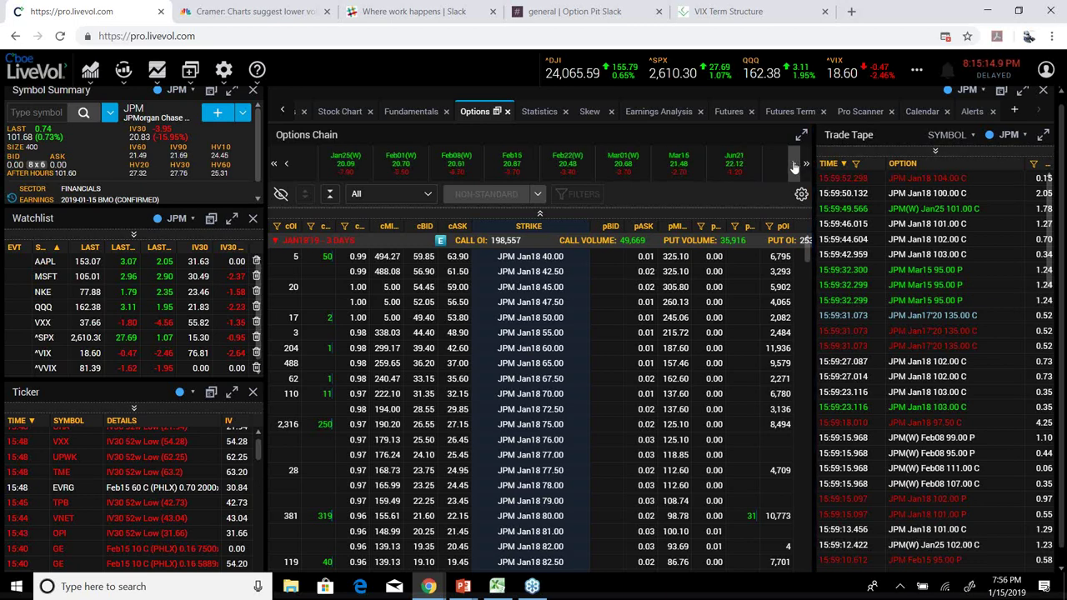
click(794, 165)
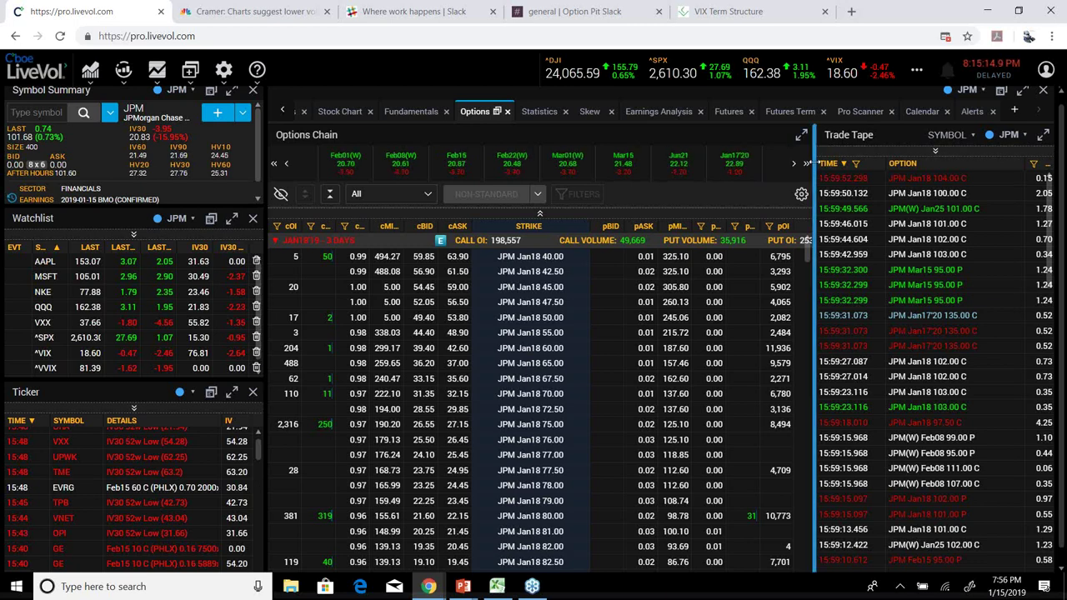
drag(812, 163, 902, 175)
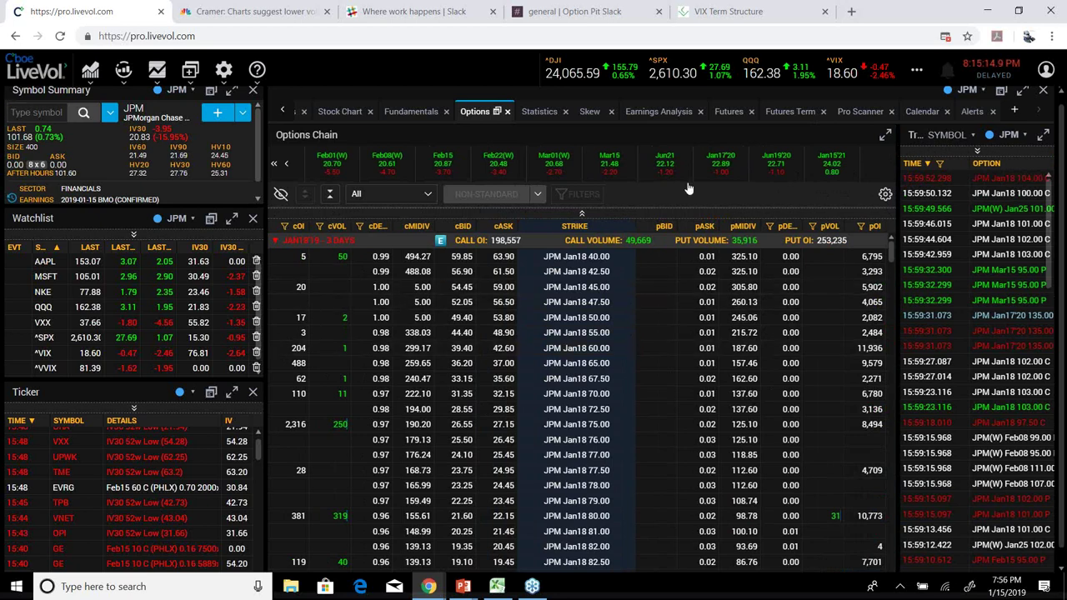
Jump to JPM's Feb15 expiration and view the detail window of the 95.00 strike before closing it
click(445, 162)
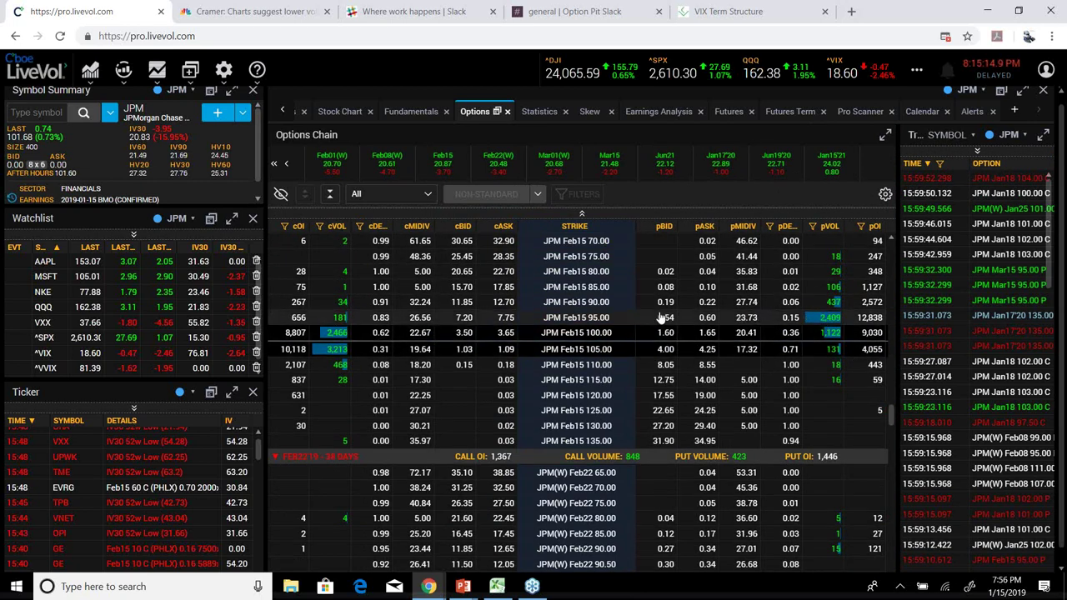
double_click(577, 324)
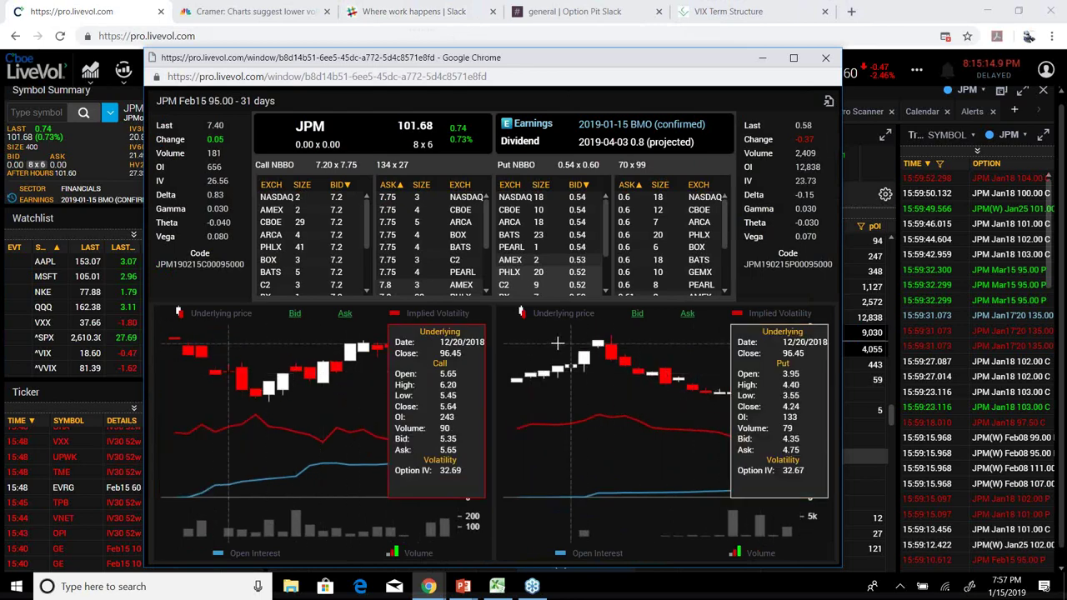
click(827, 58)
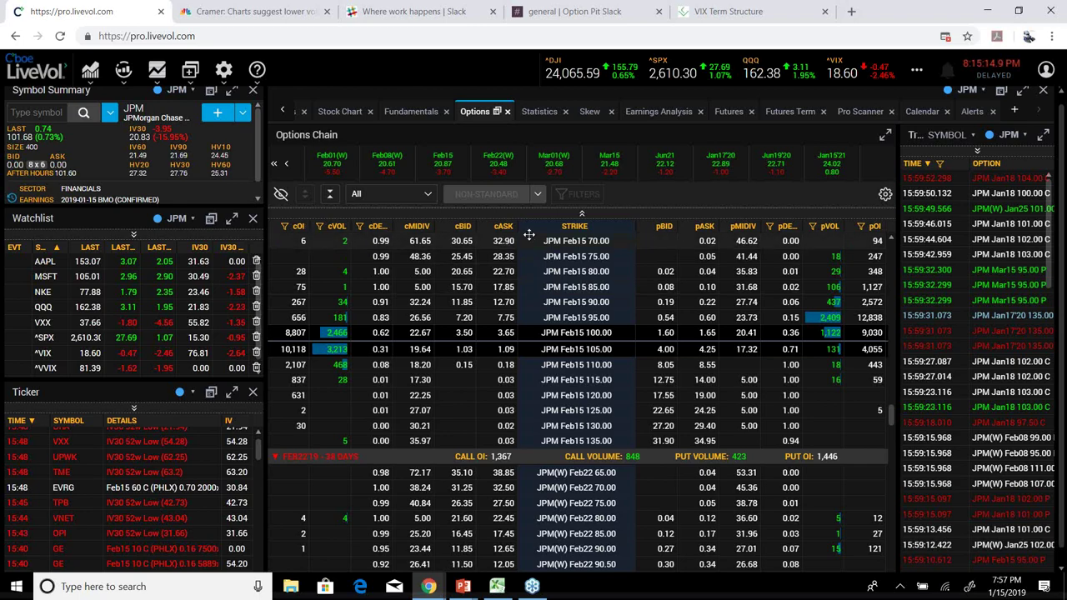
Limit the JPM options chain to ATM + 5 Strikes and look over the chain's display settings
click(362, 197)
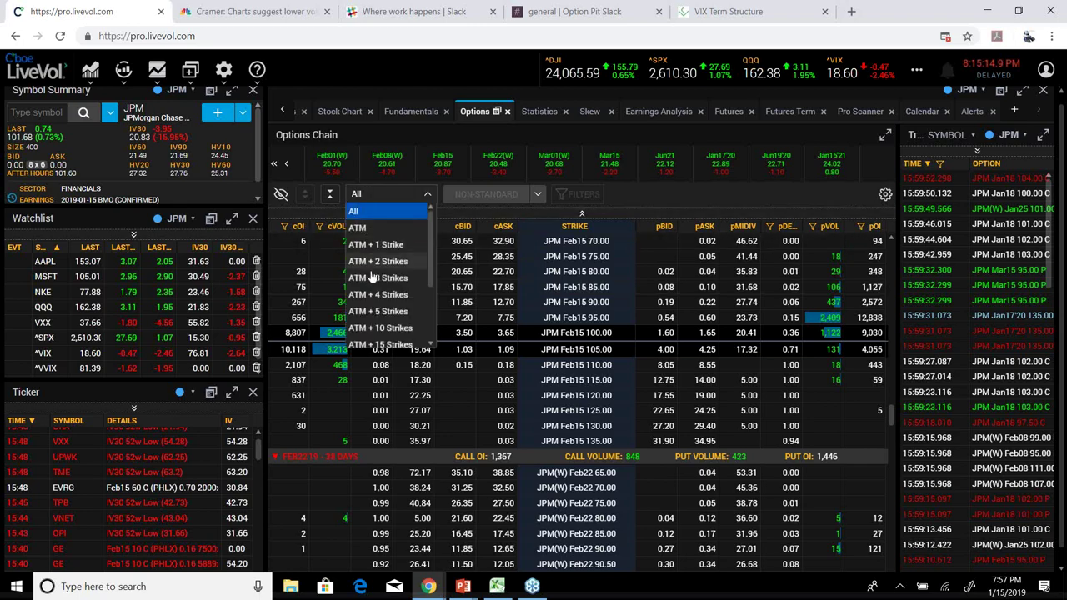
click(375, 312)
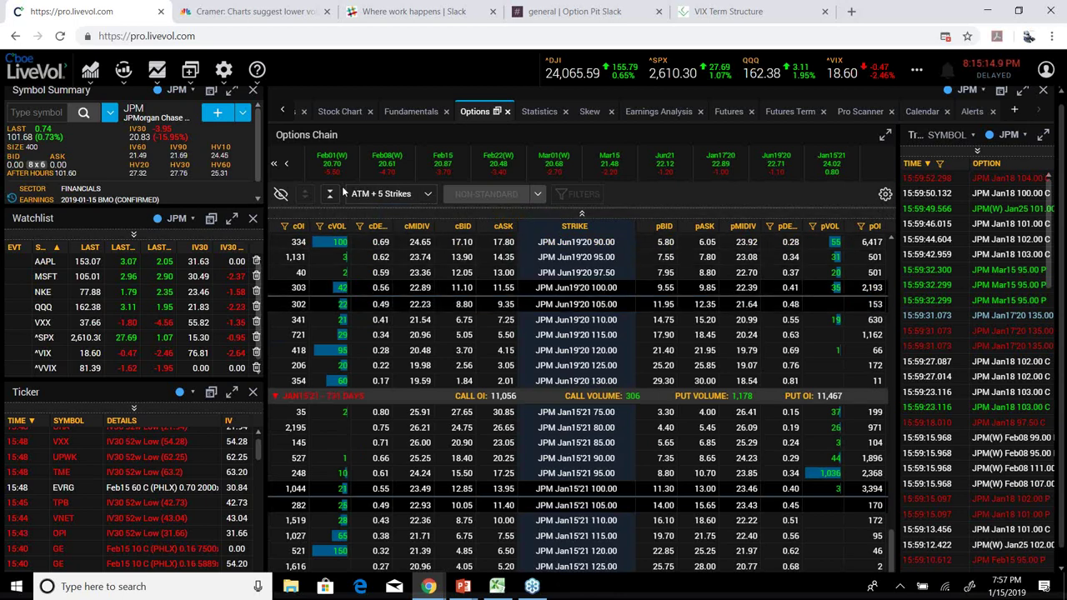
click(375, 195)
click(377, 195)
click(885, 194)
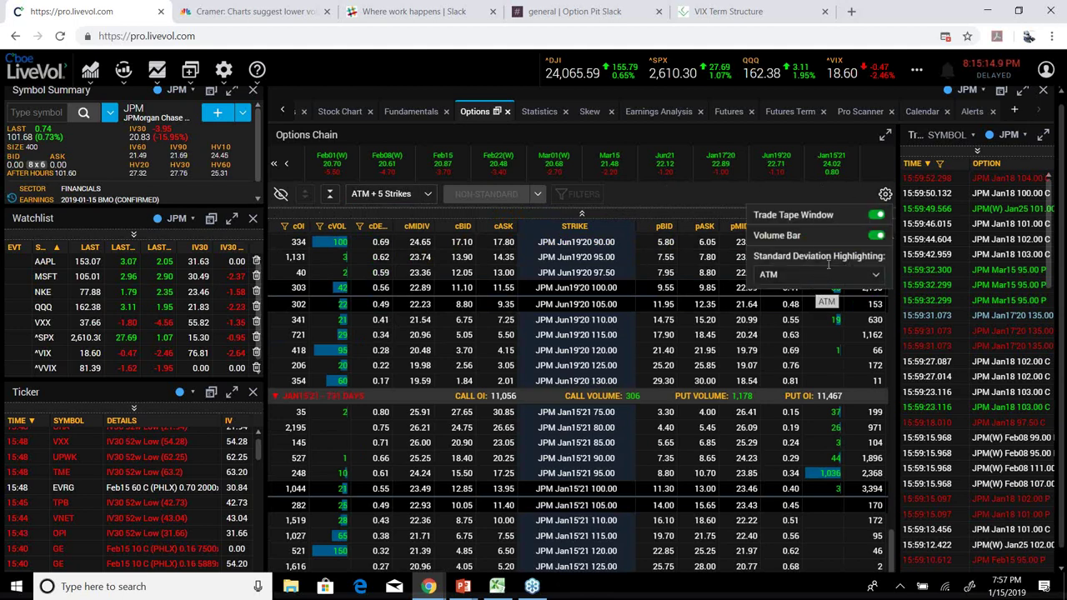
click(715, 193)
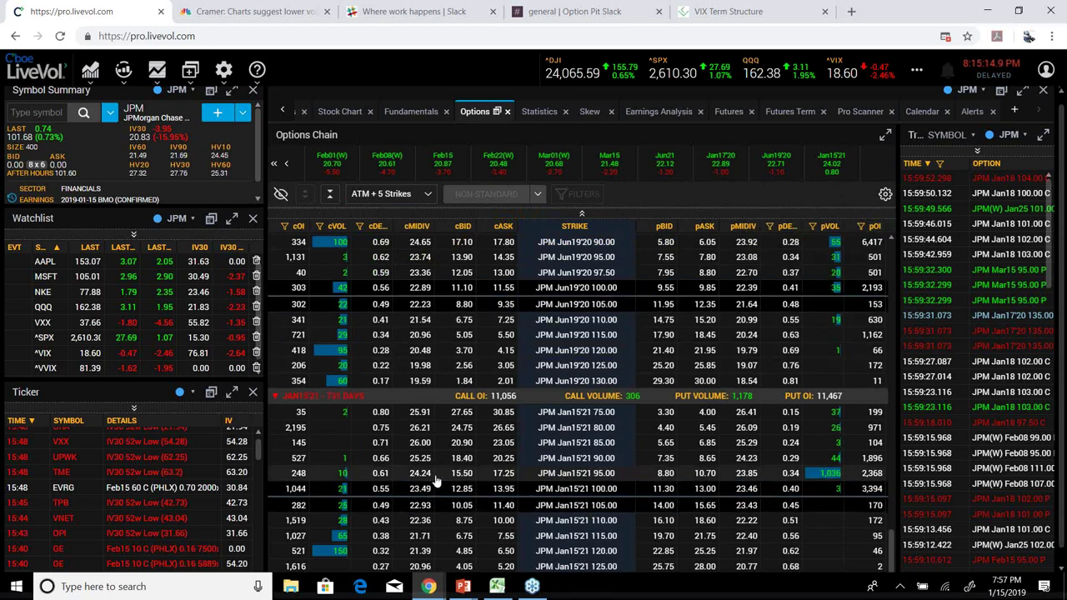
Open the Pro Scanner and collapse the Top Scans, Implied Volatility, IV vs HV and Order Flow scan groups
click(863, 112)
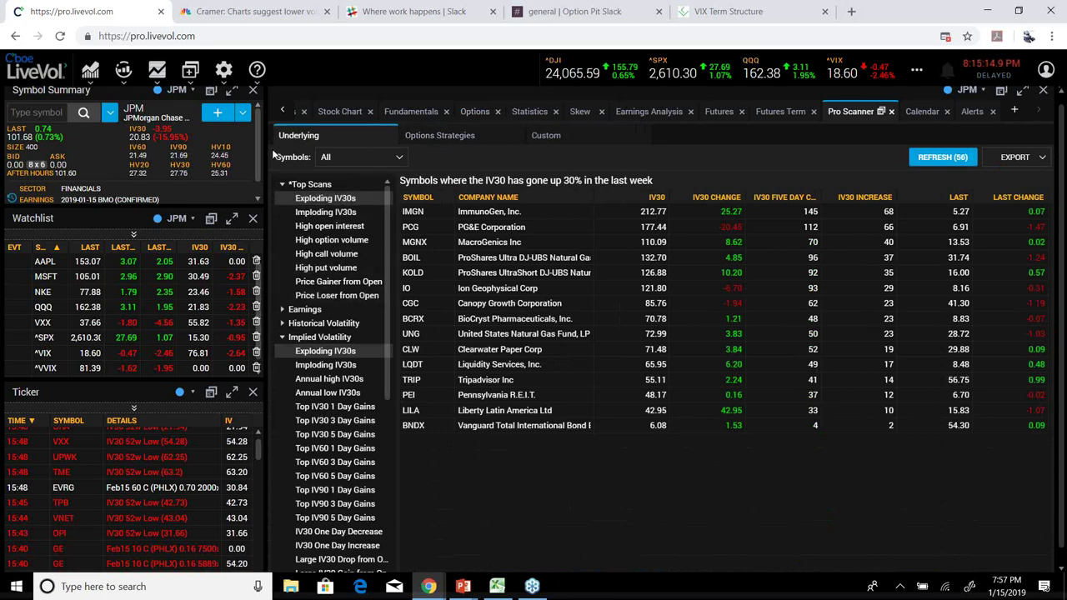
click(281, 185)
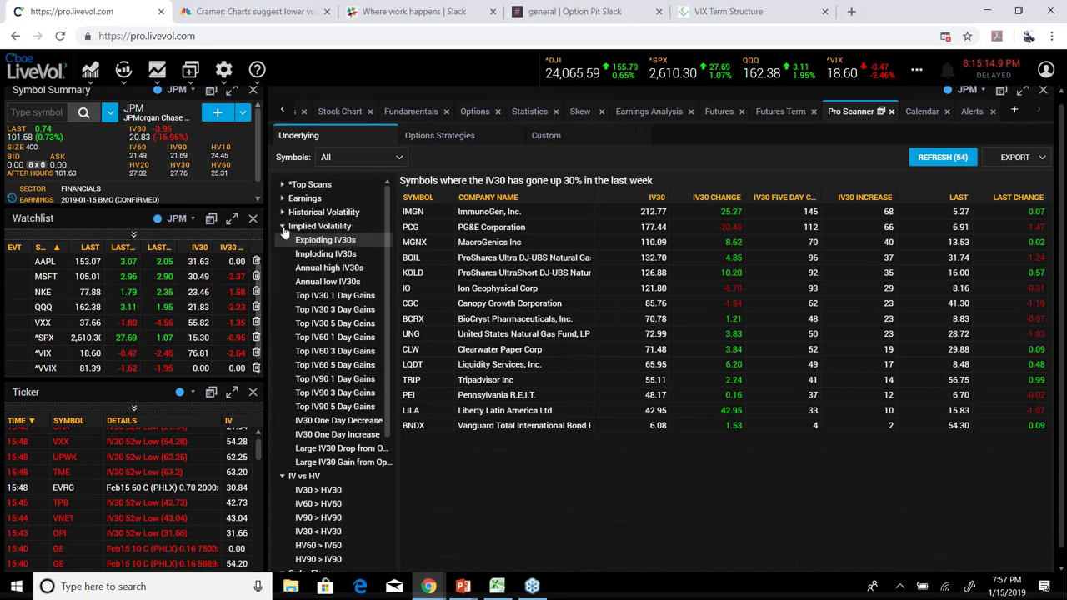
click(283, 229)
click(282, 240)
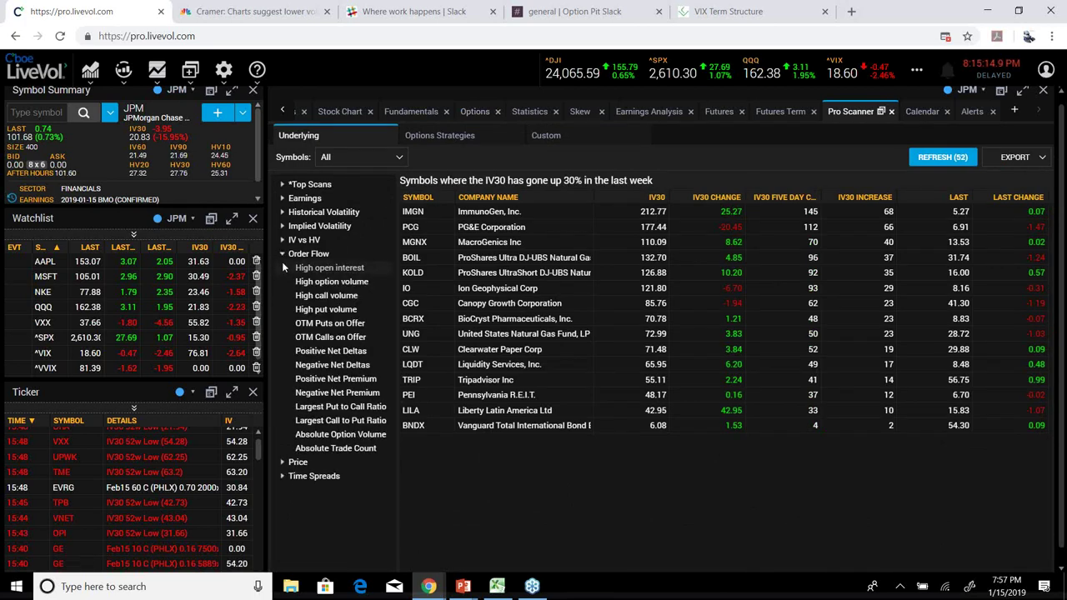
click(282, 253)
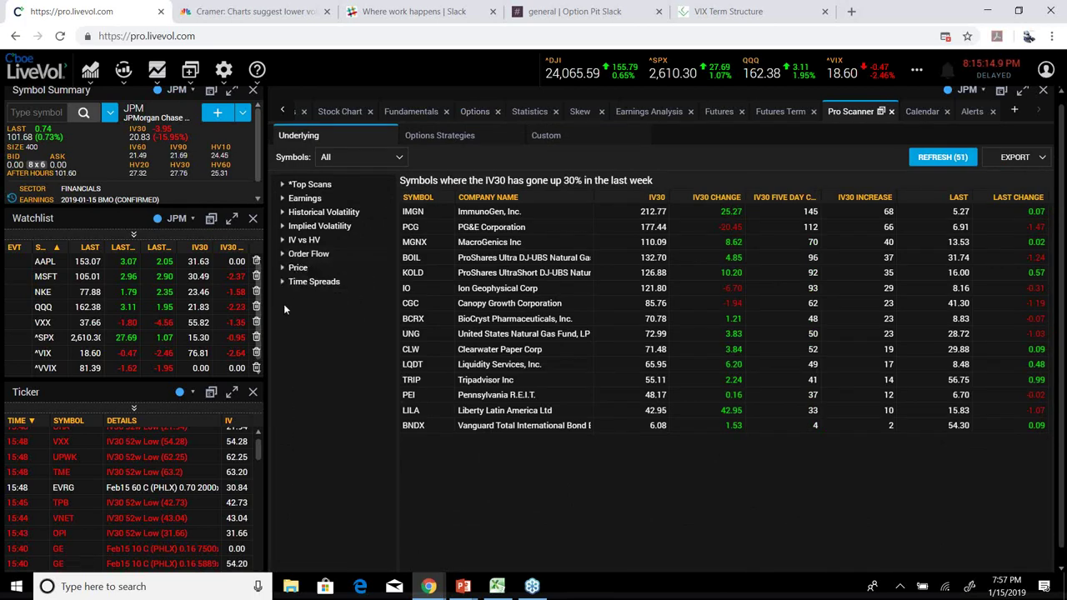
Run the Annual high IV30s, Exploding IV30s and Imploding IV30s scans from the Implied Volatility group
click(283, 226)
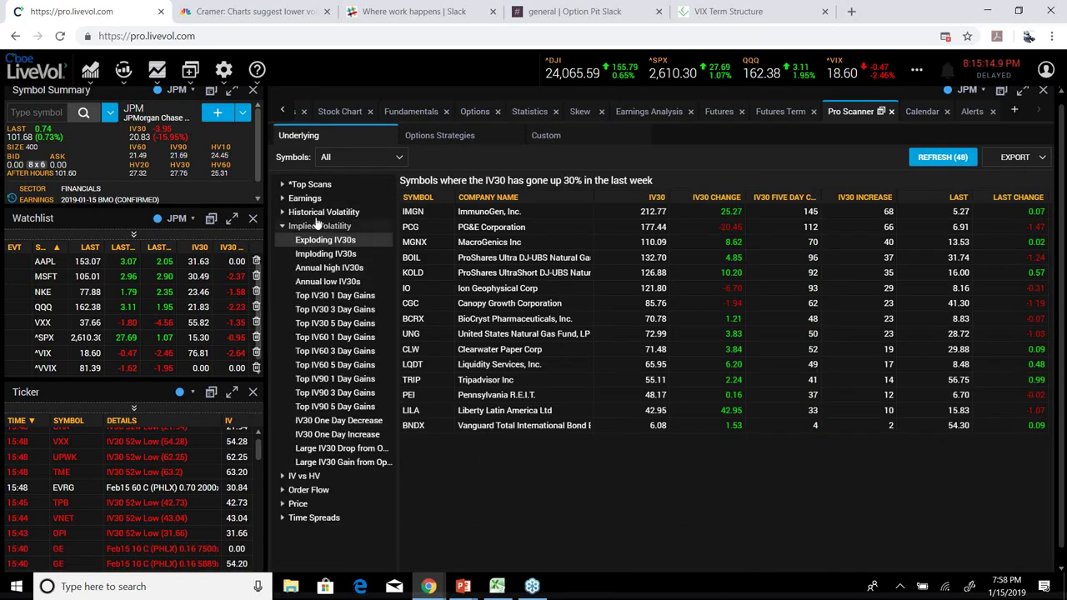
click(316, 271)
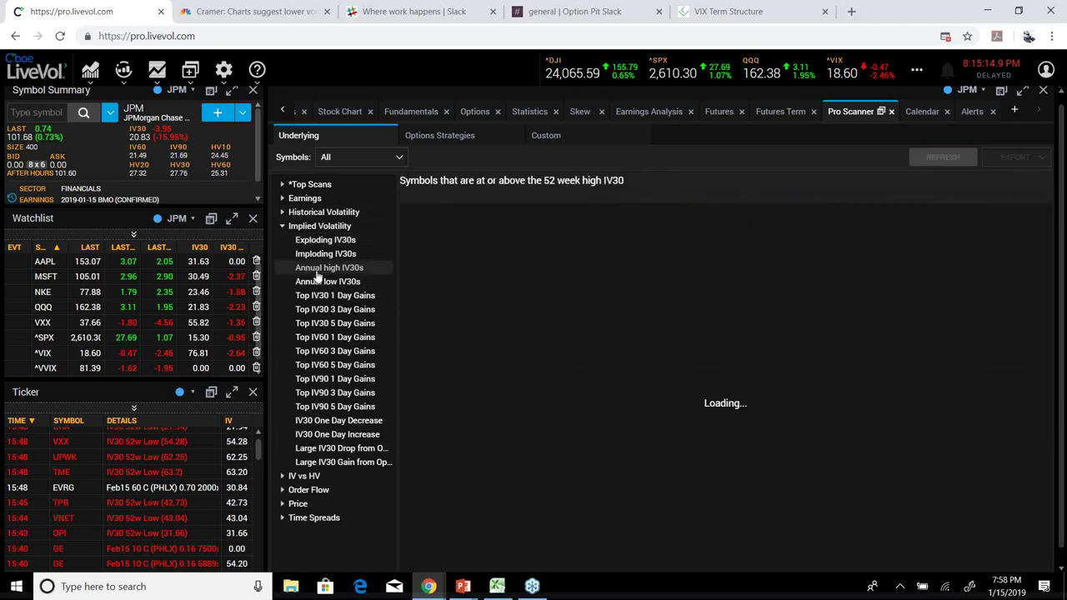
double_click(309, 284)
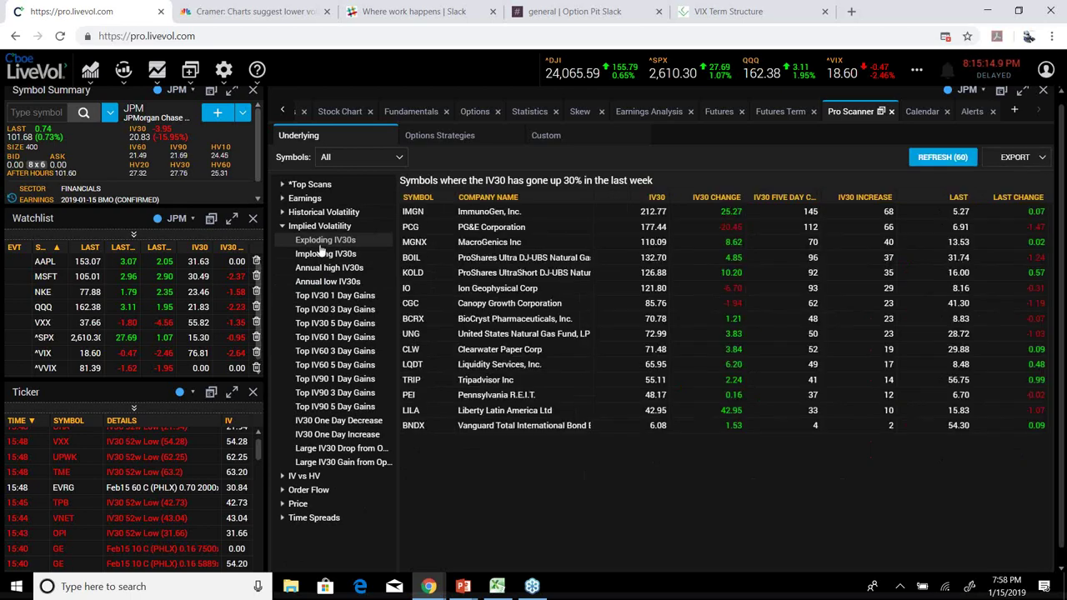
click(322, 255)
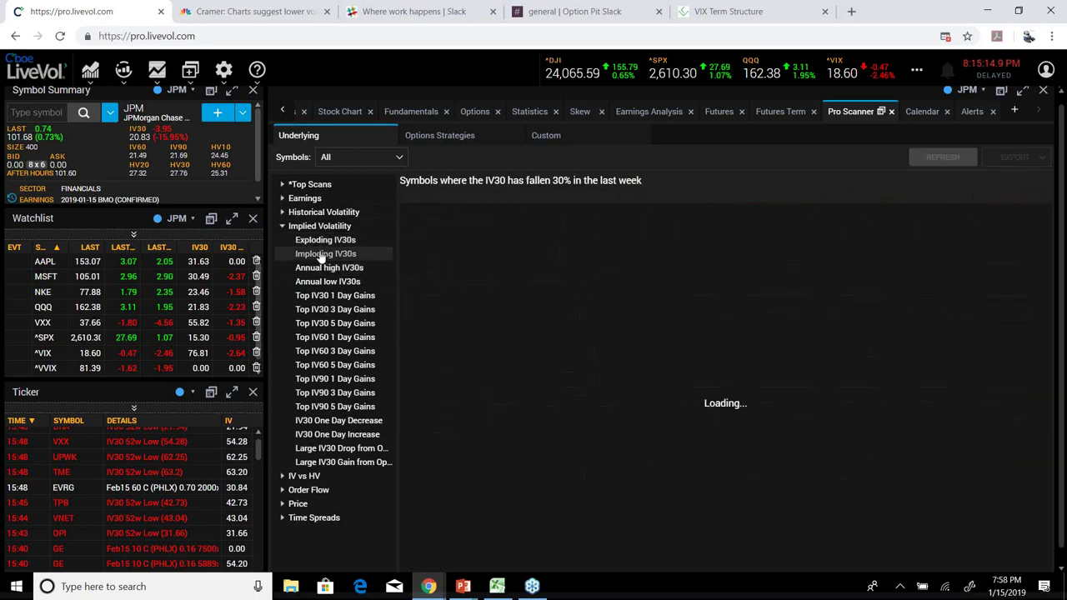
Collapse the Implied Volatility group and run the High call volume scan from the Order Flow group
click(283, 227)
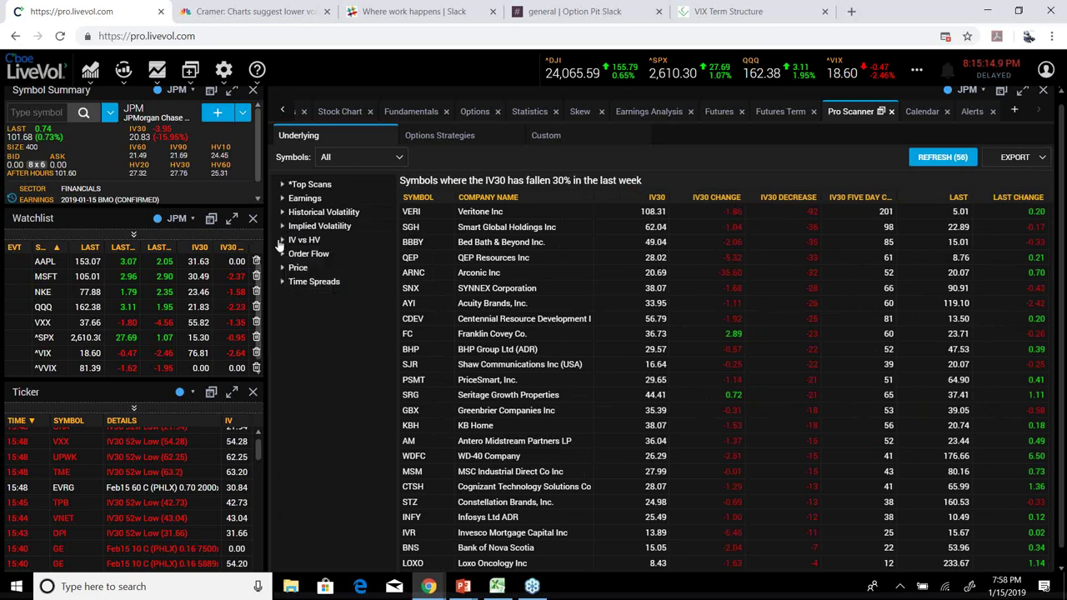
click(283, 254)
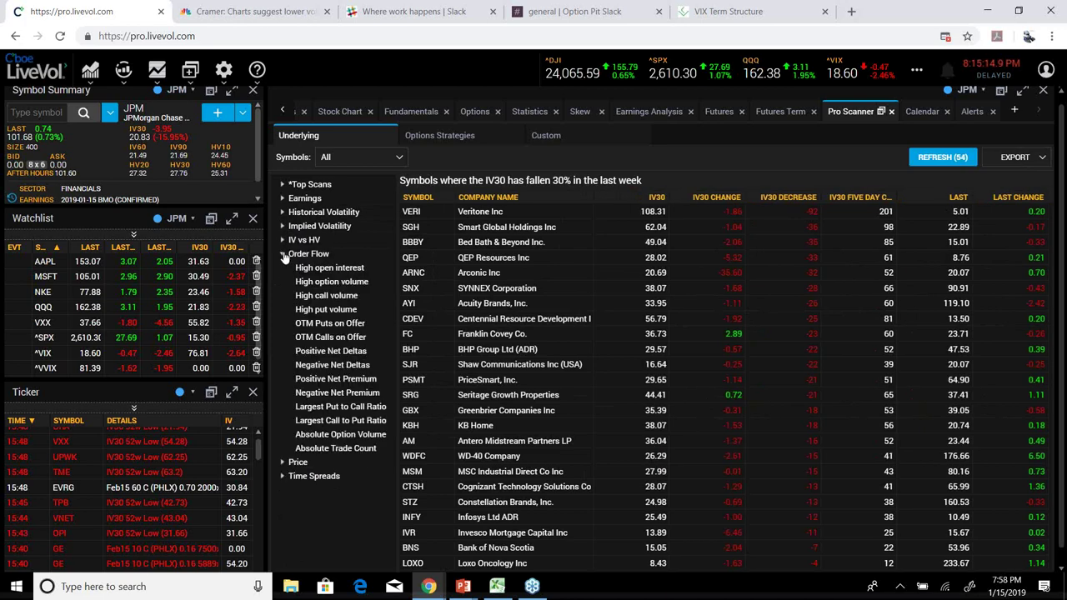
click(334, 298)
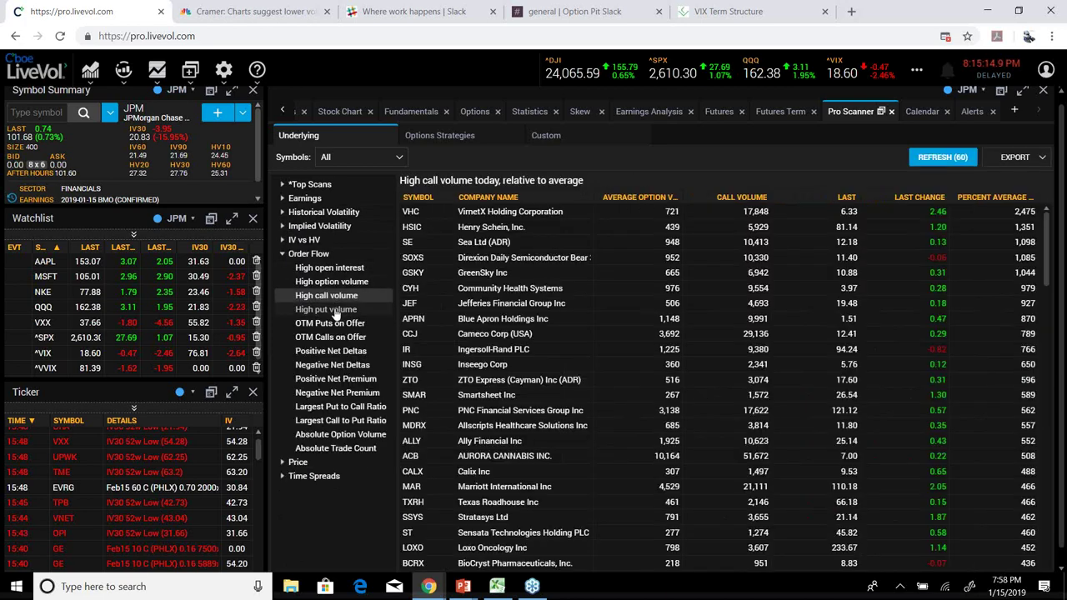
Run the High put volume, Largest Put to Call Ratio and Largest Call to Put Ratio scans, sorting the last by calls in descending order
click(336, 311)
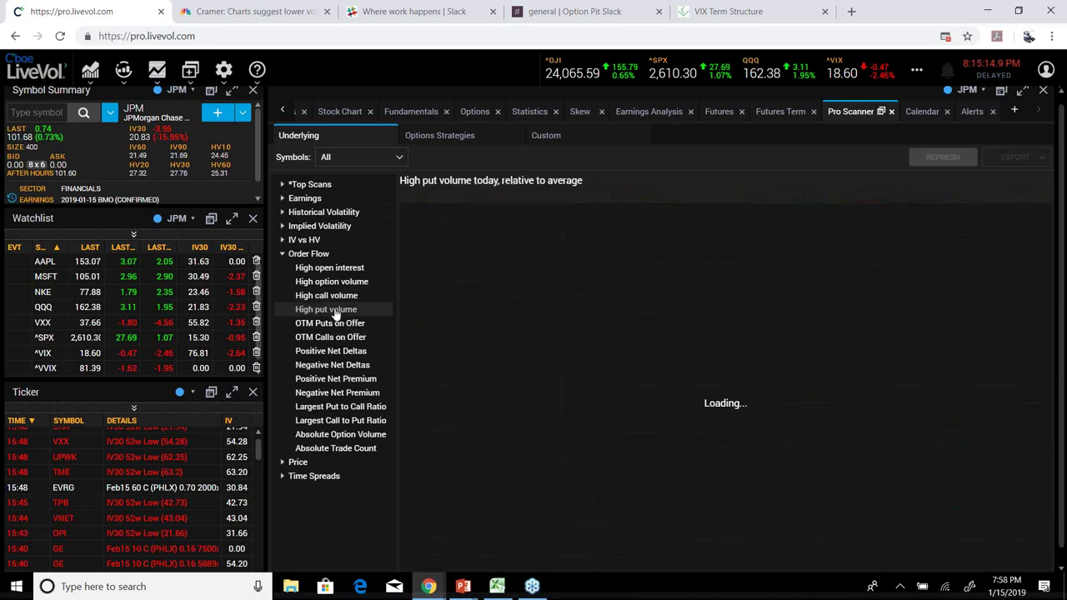
click(338, 409)
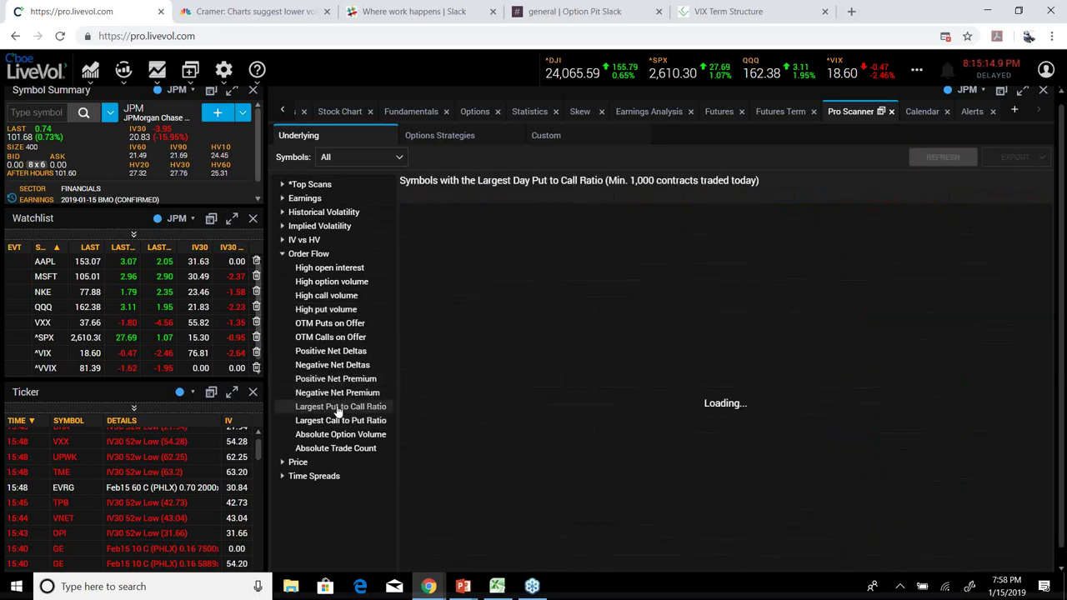
click(338, 422)
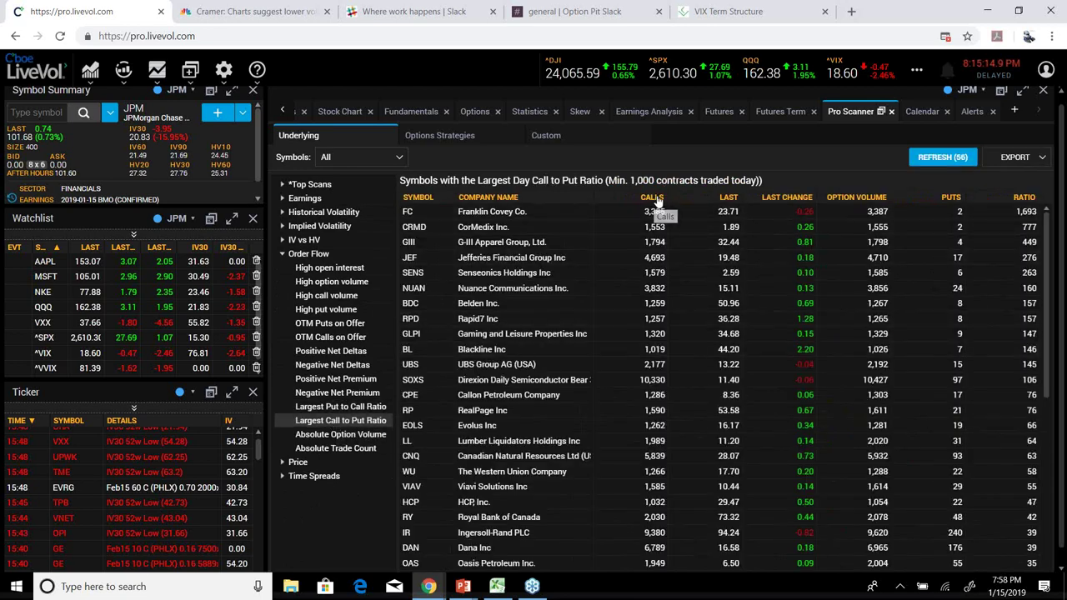
click(656, 201)
click(656, 198)
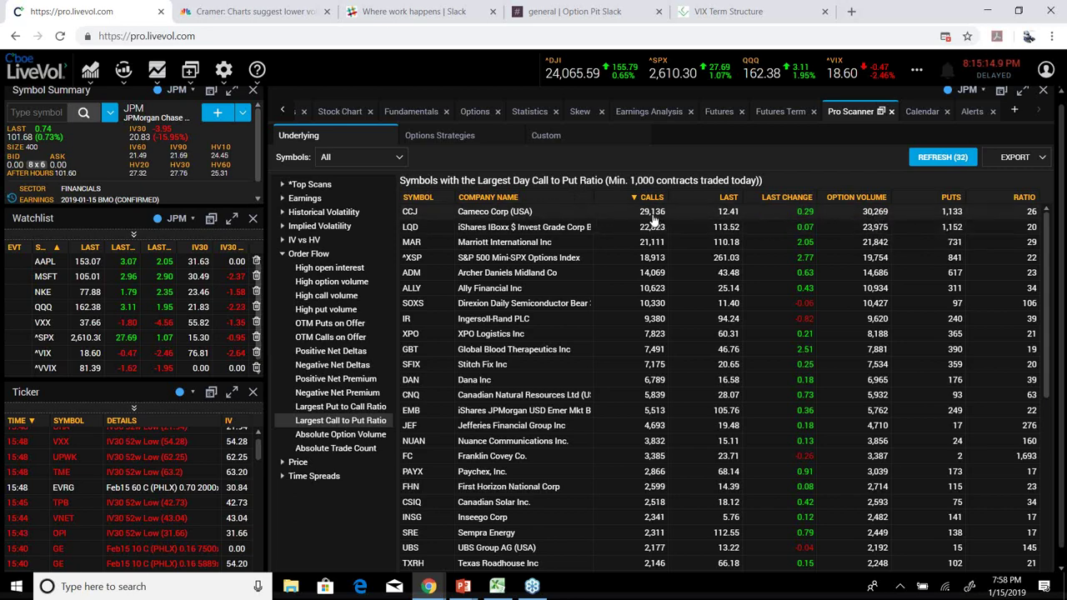
Load CCJ from the scan results and open its options chain at the Jun21 expiration
click(519, 214)
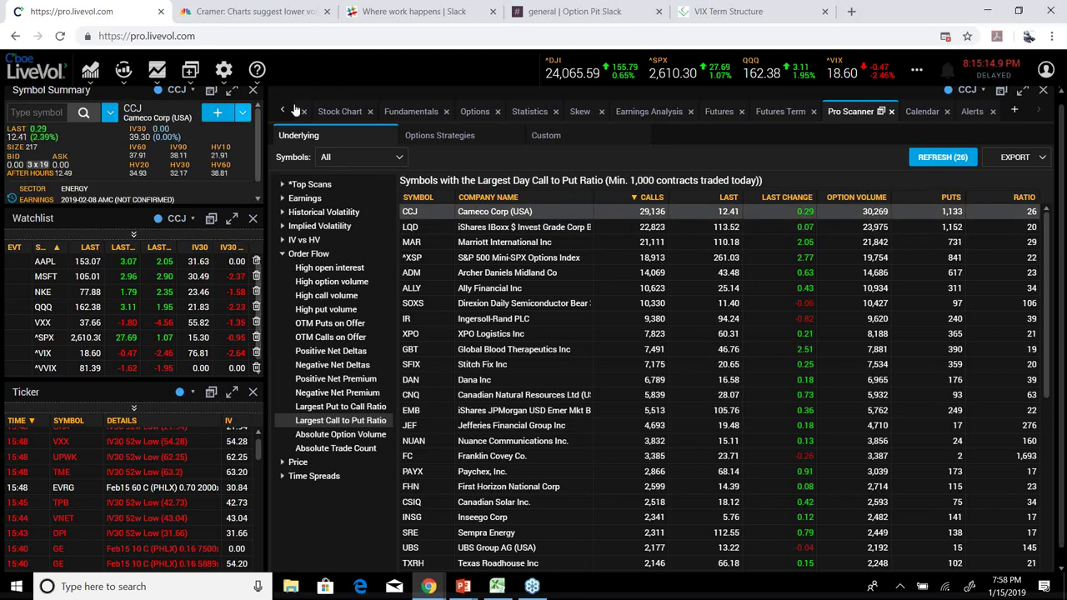
click(475, 111)
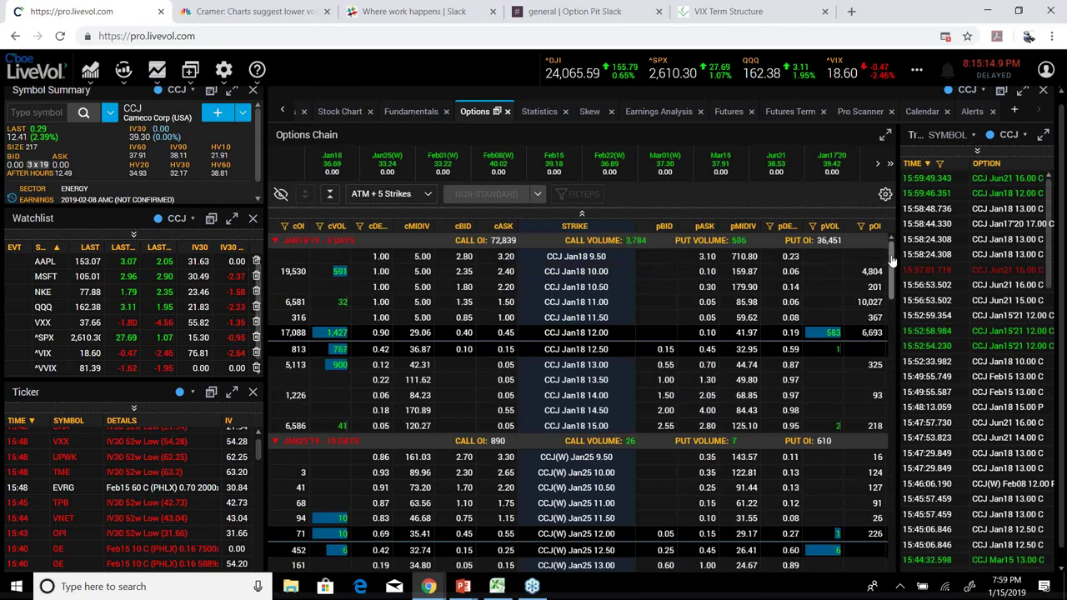
drag(892, 261, 917, 515)
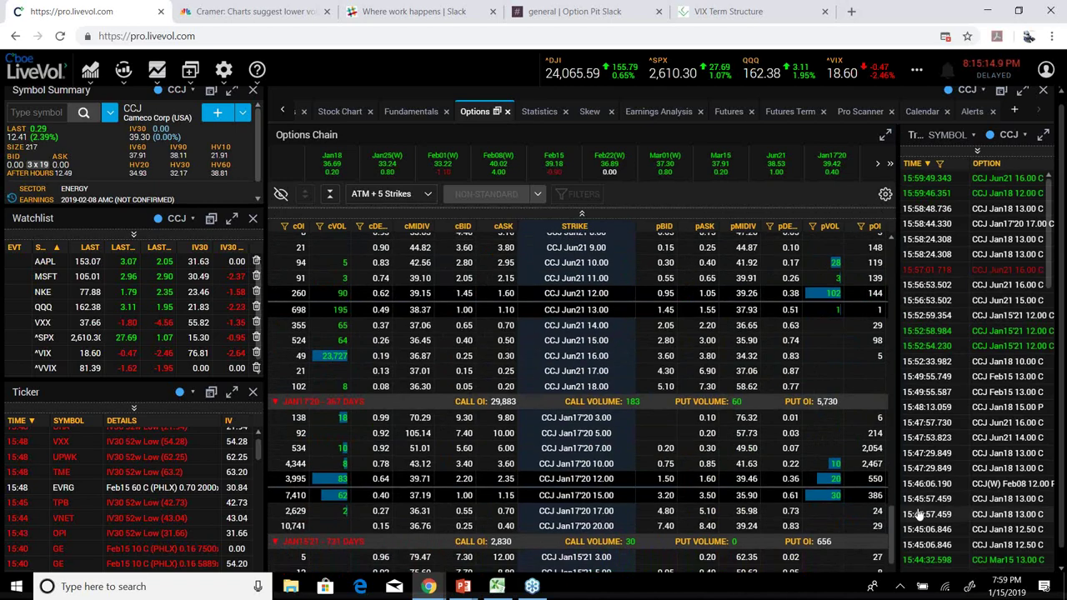
right_click(917, 514)
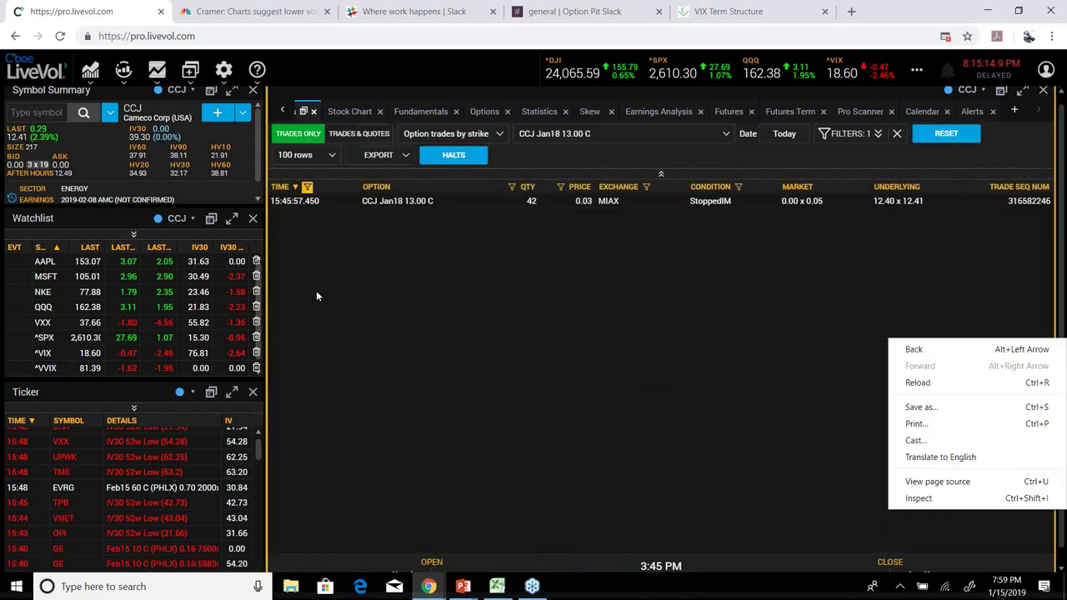
drag(266, 267, 311, 261)
right_click(310, 261)
right_click(480, 113)
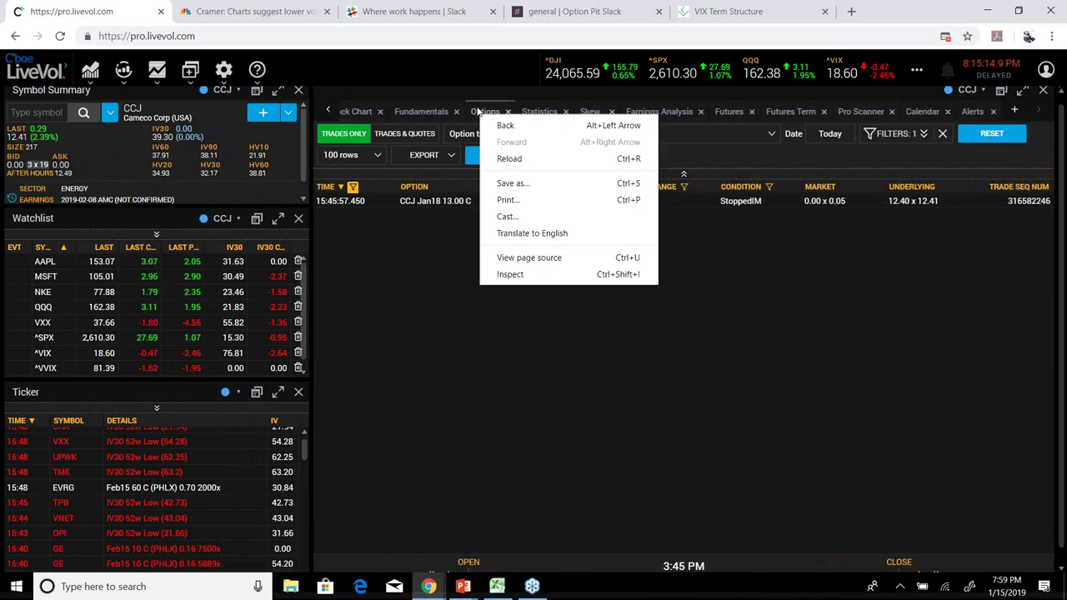
click(480, 112)
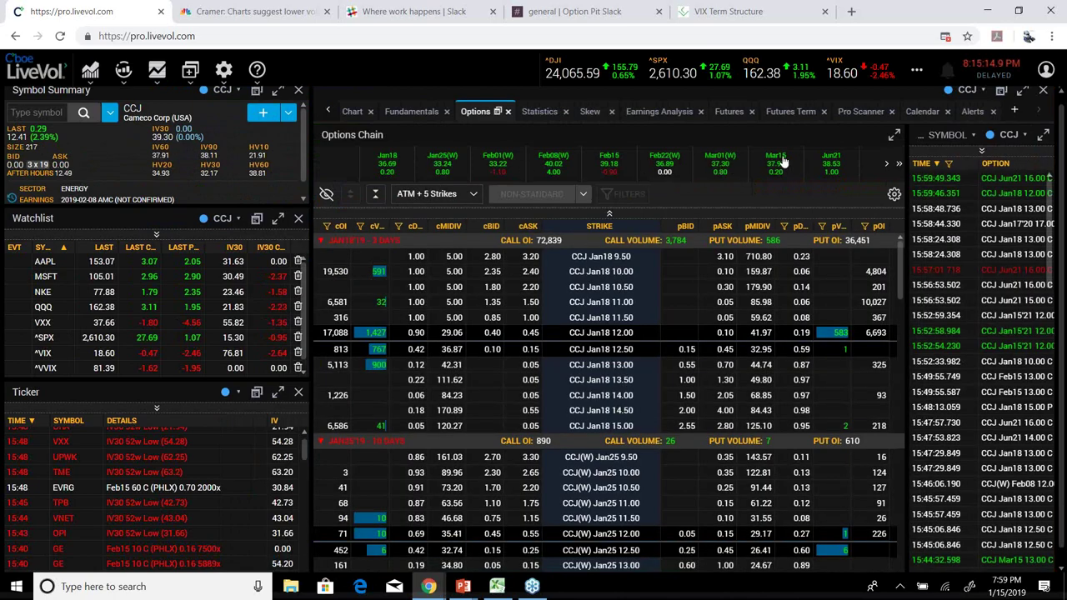
Examine the Jun21 expiration in the CCJ chain, then open the 16.00 call in the Position Builder and close it unsaved
scroll(815, 427, down, 10)
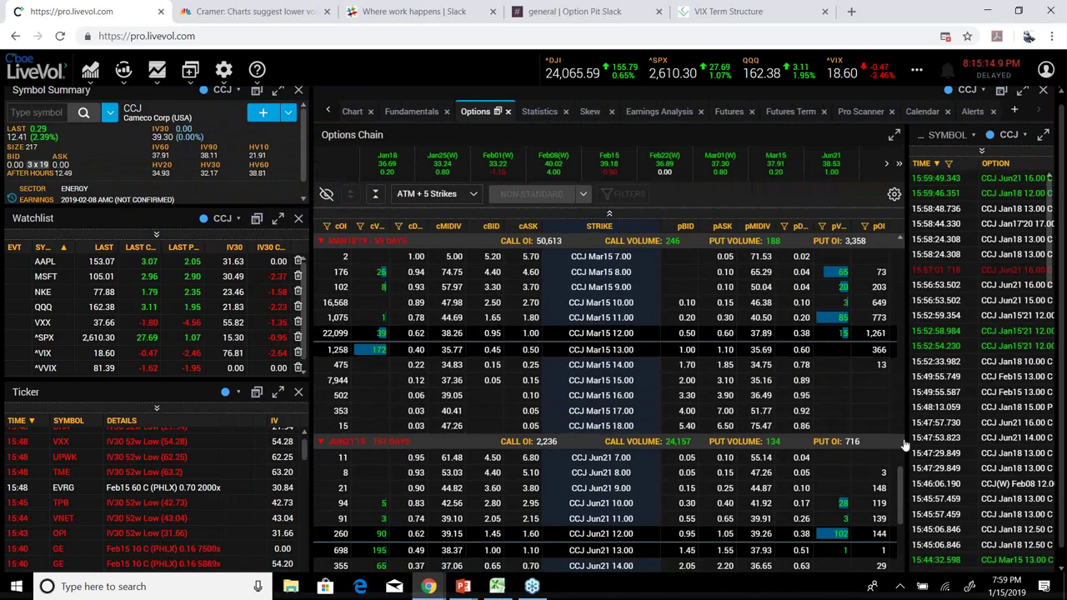
scroll(901, 498, down, 3)
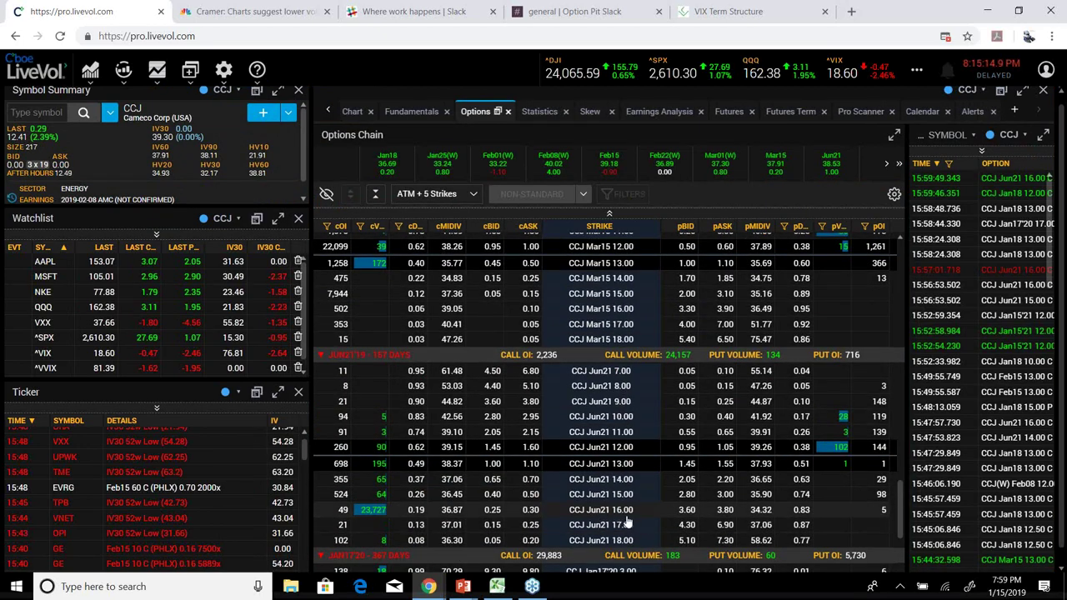
click(537, 517)
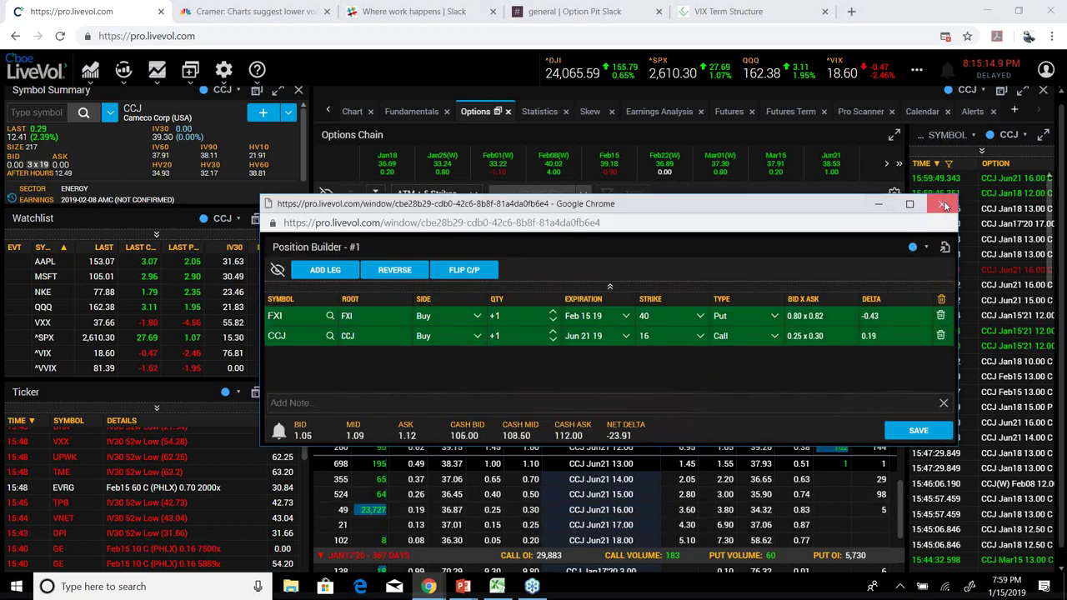
click(945, 205)
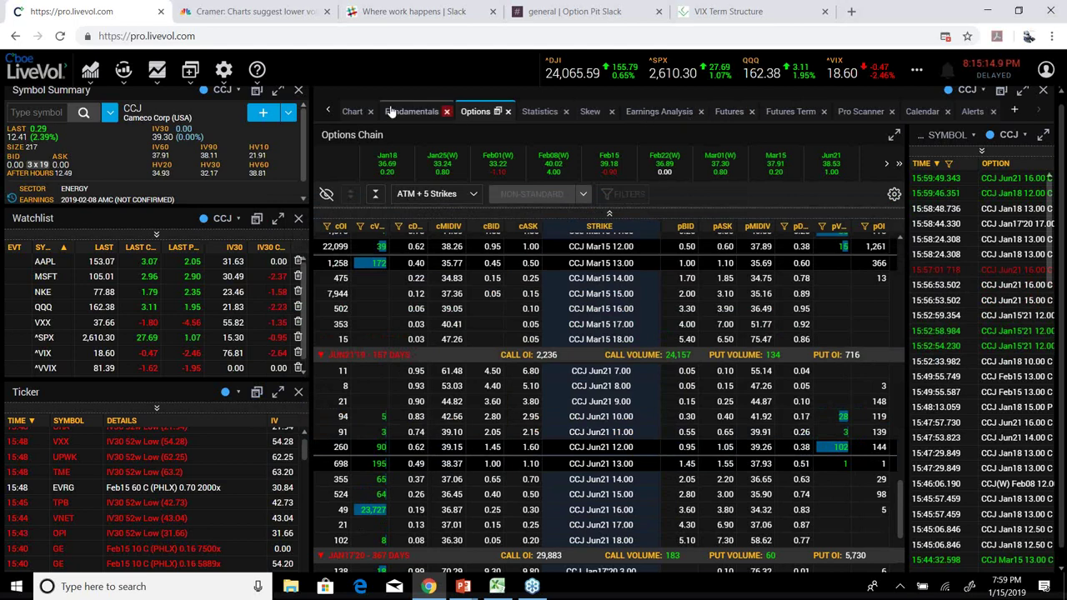
Open Time And Sales for CCJ and limit the option choices to the 2019-06-21 expiration
click(328, 112)
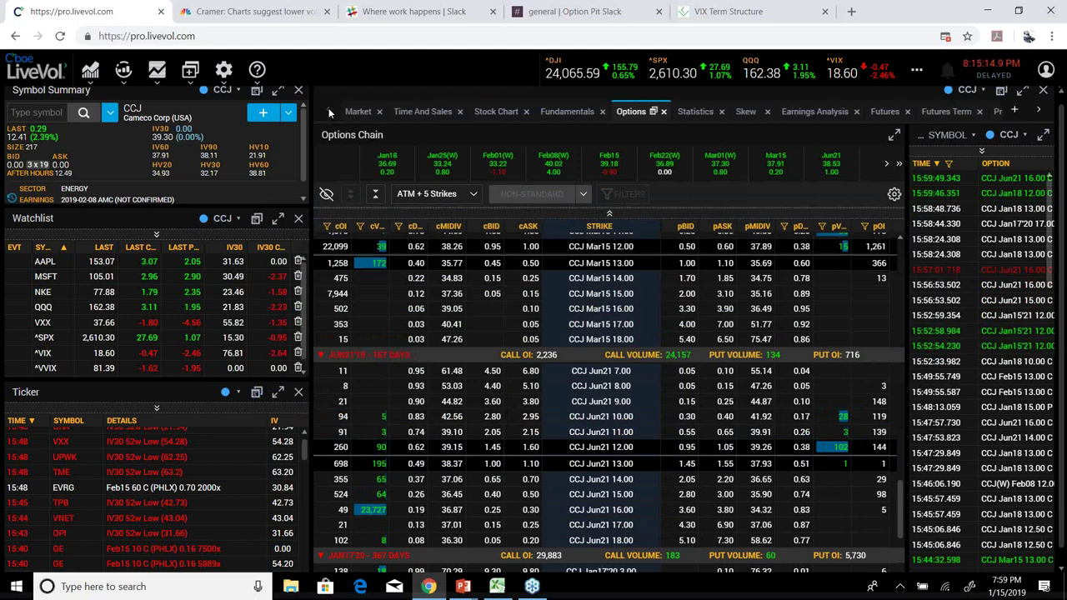
click(426, 113)
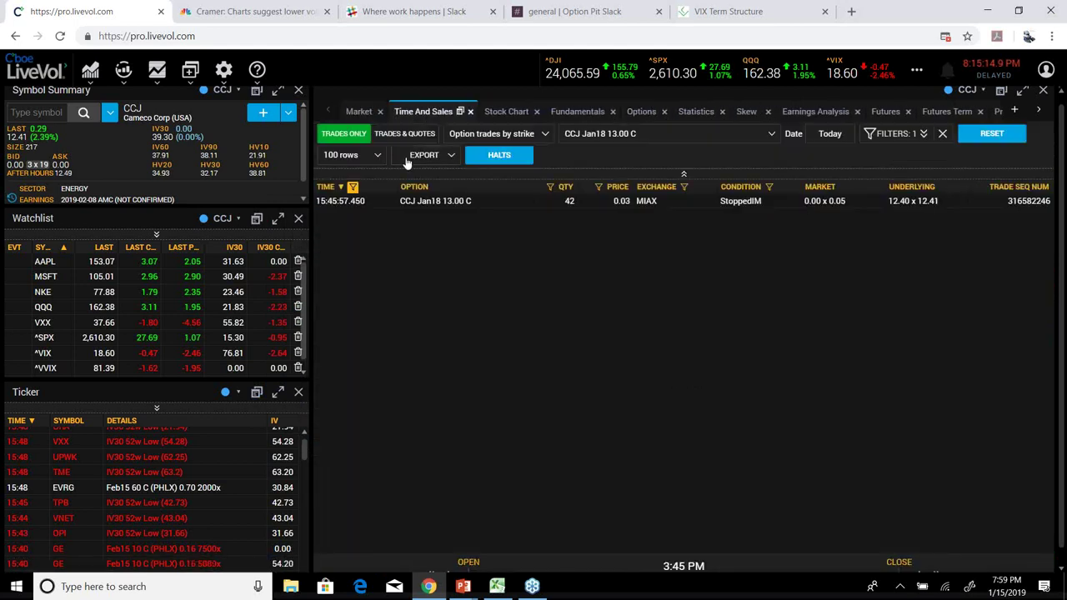
click(689, 138)
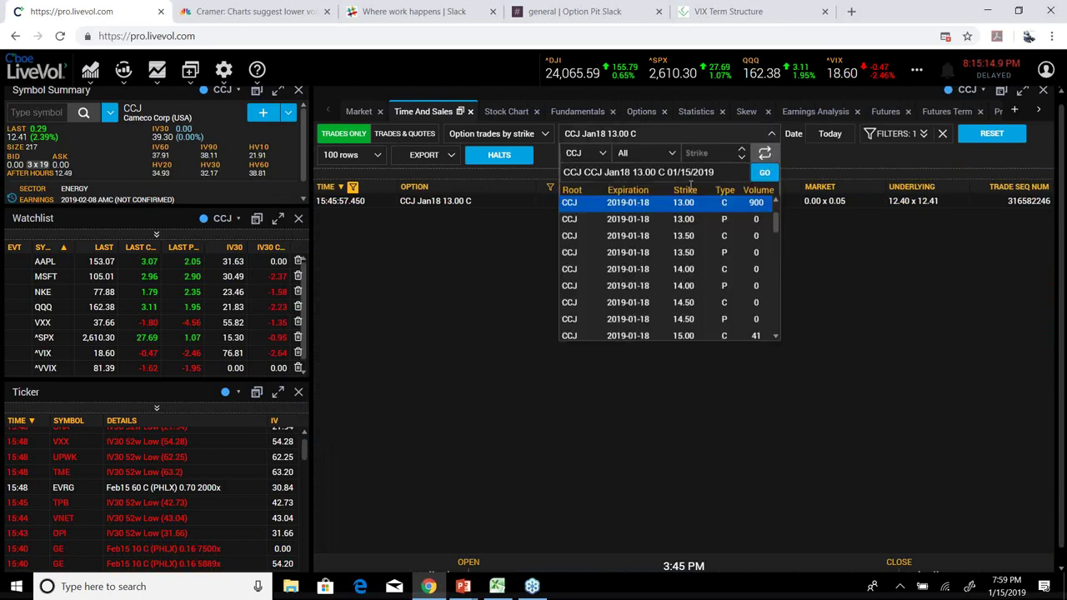
click(648, 154)
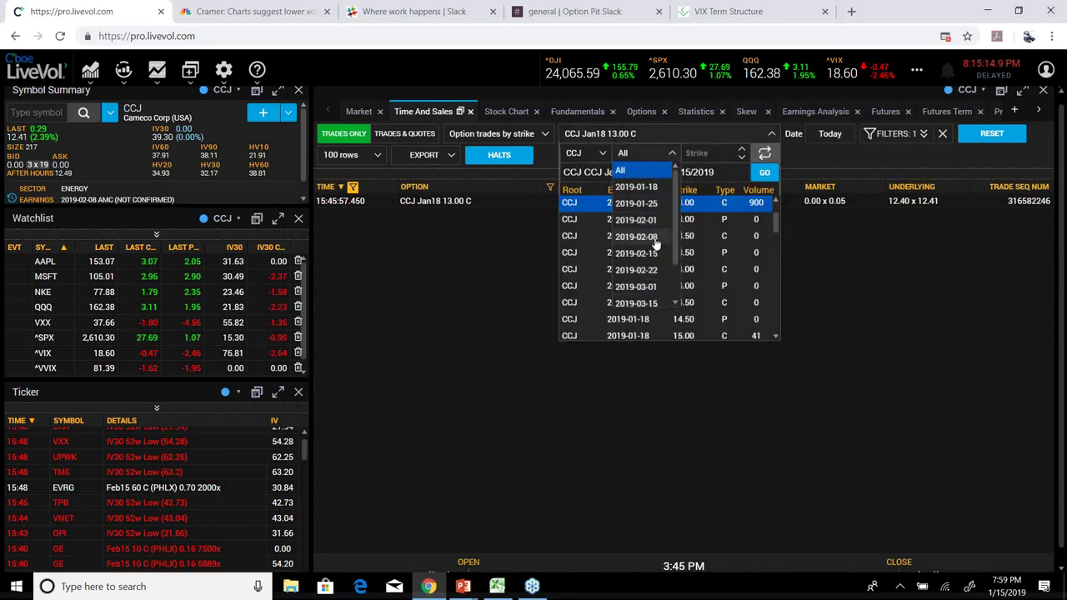
drag(676, 221, 684, 286)
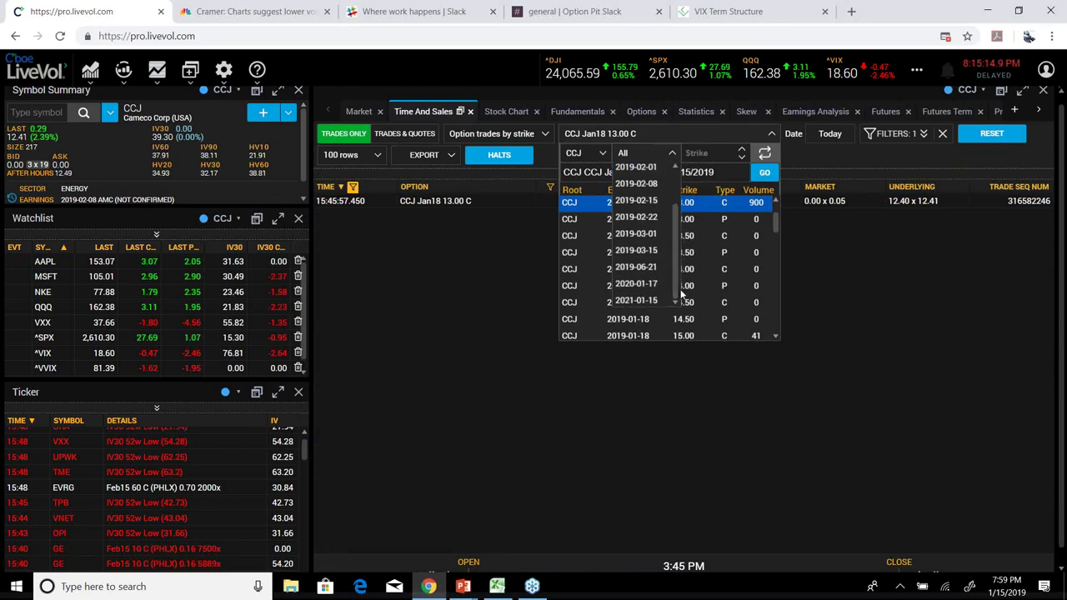
click(650, 279)
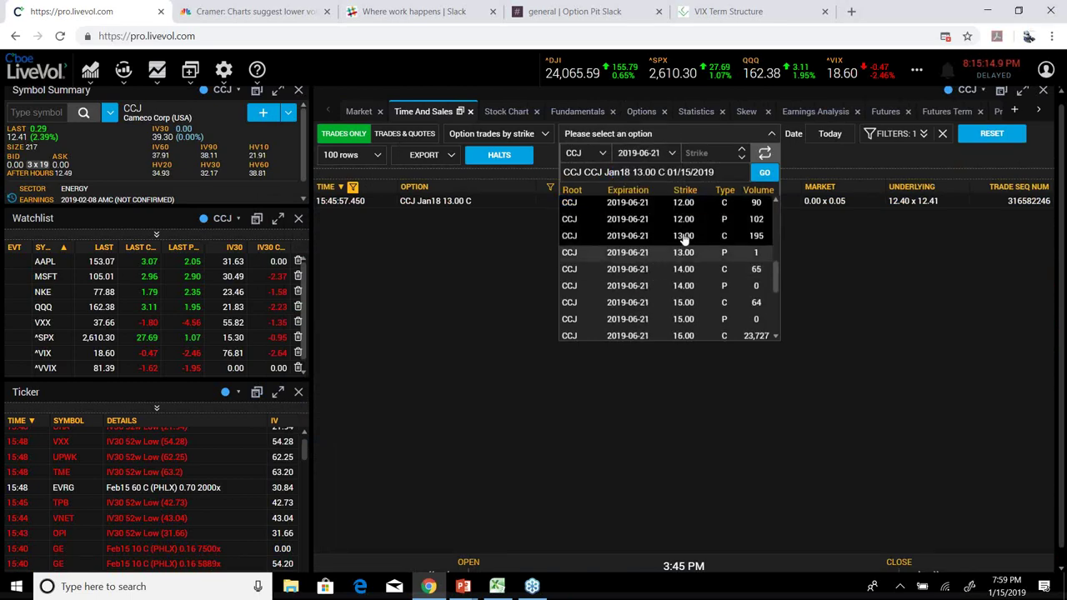
Set the strike to 16 and select the CCJ Jun21 16.00 call for the trade listing
click(742, 160)
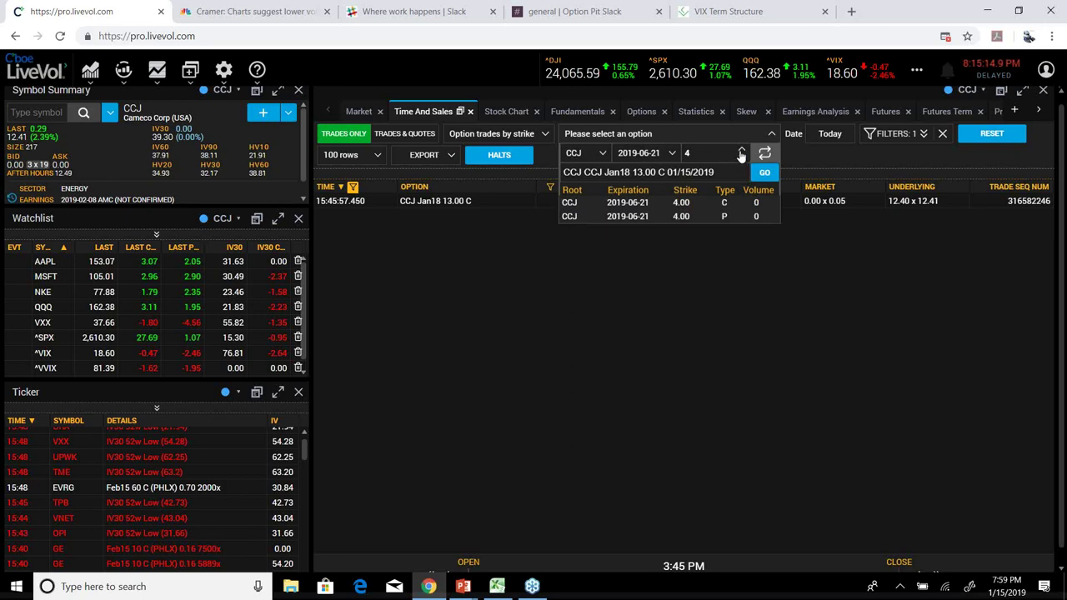
click(742, 151)
click(742, 151)
click(742, 151)
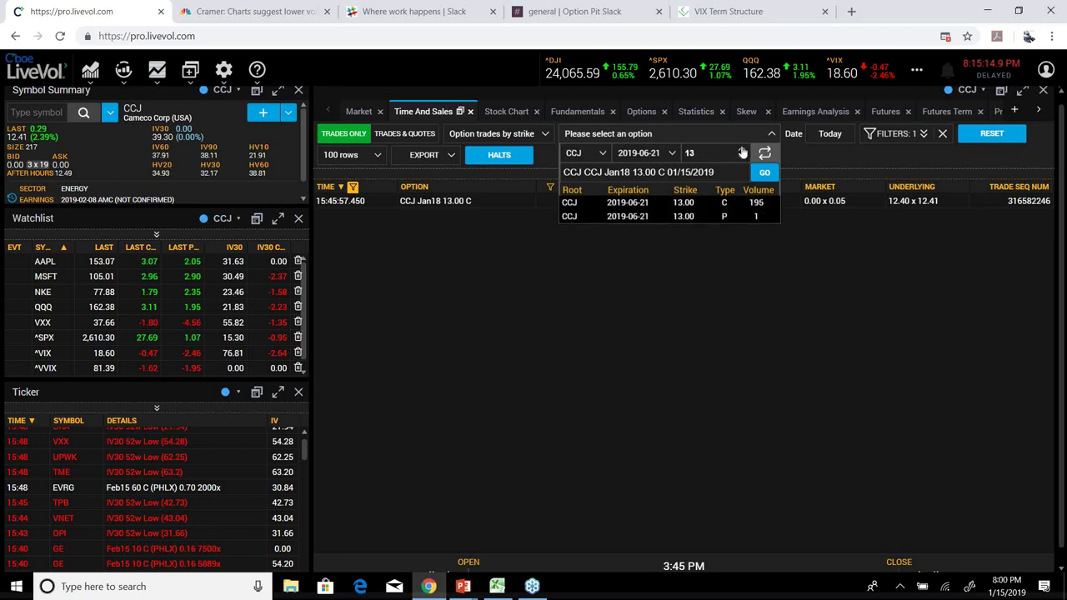
click(742, 151)
click(742, 150)
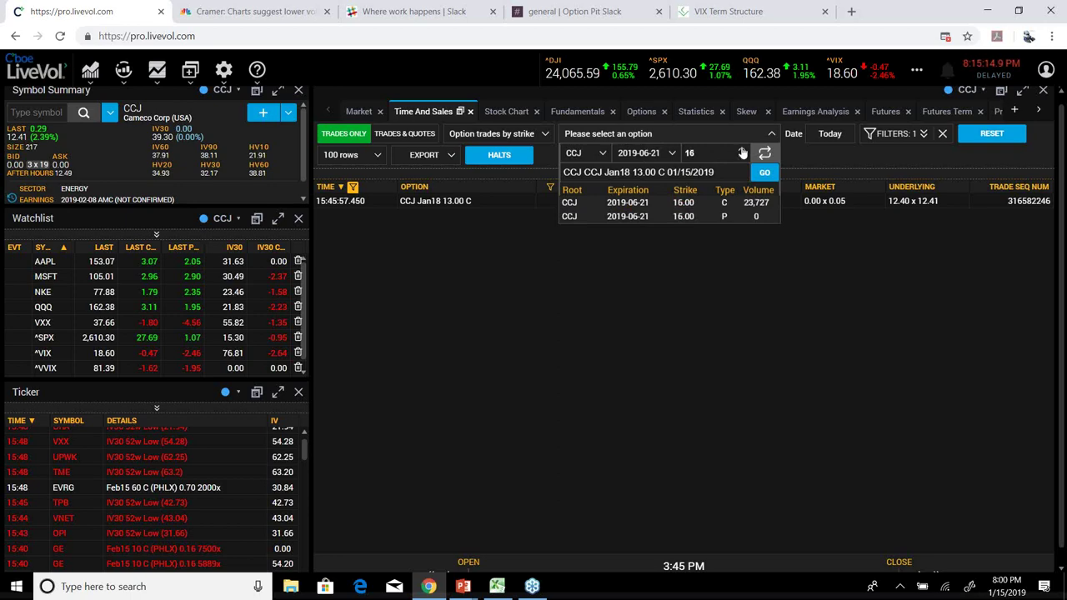
click(687, 202)
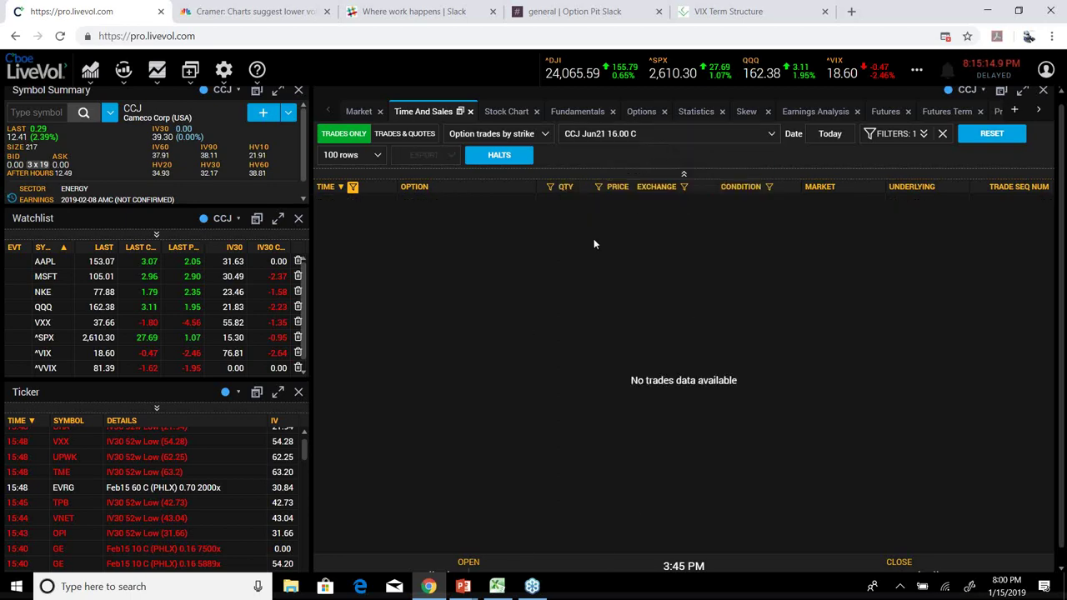
click(727, 140)
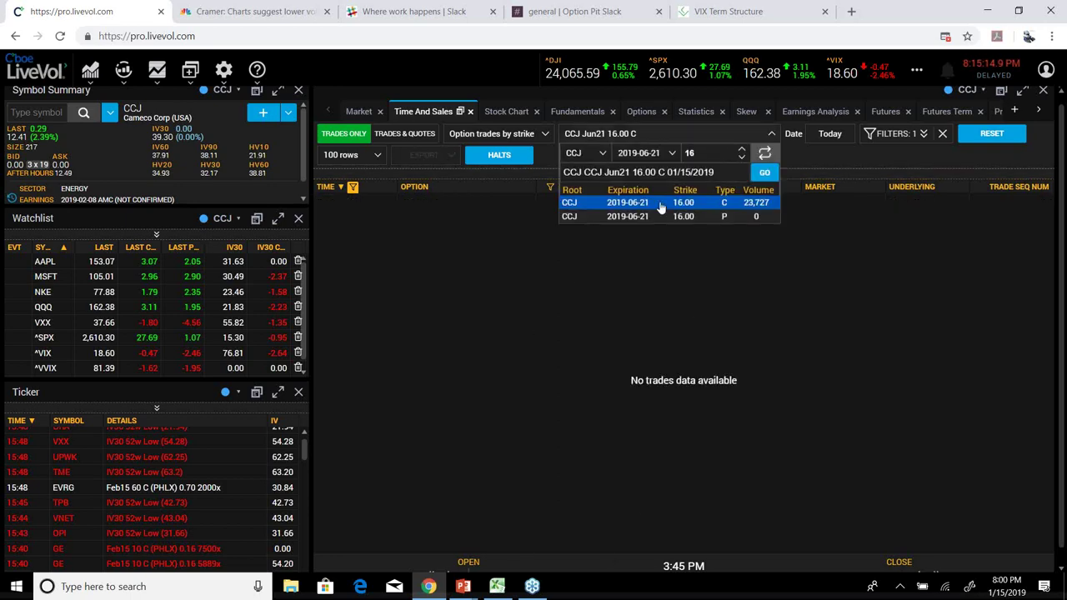
click(631, 202)
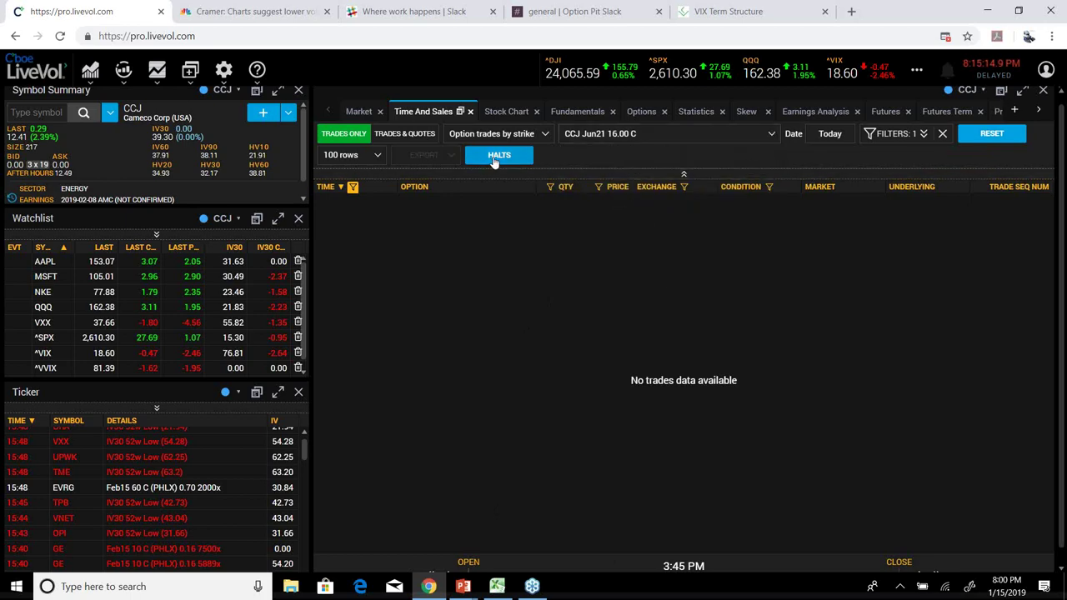
View and dismiss the CCJ halts list, and switch Time And Sales to All options trades
click(525, 158)
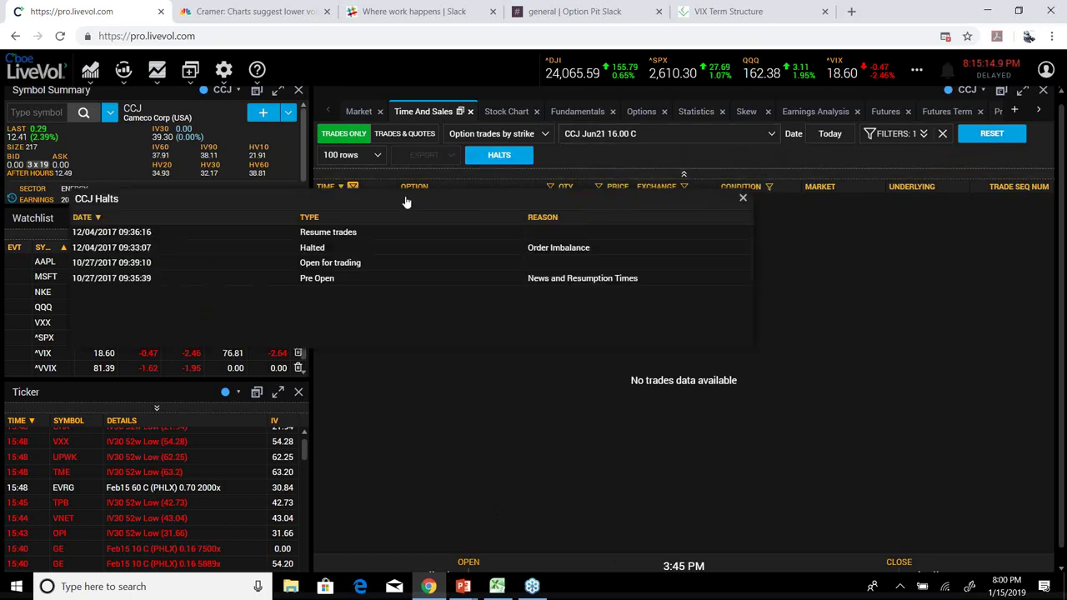
click(350, 155)
click(605, 156)
click(513, 143)
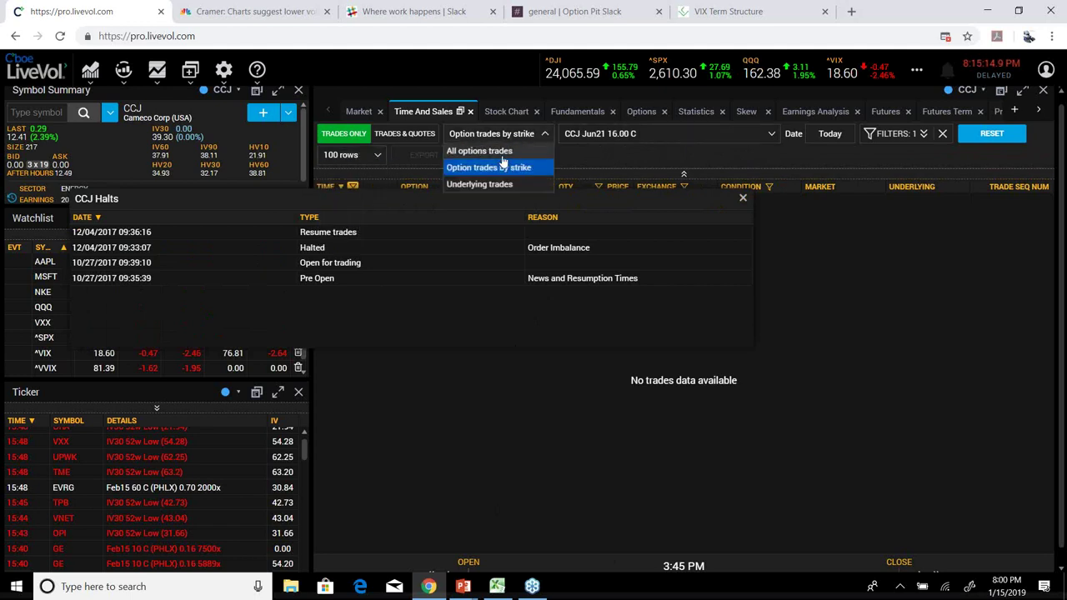
click(498, 153)
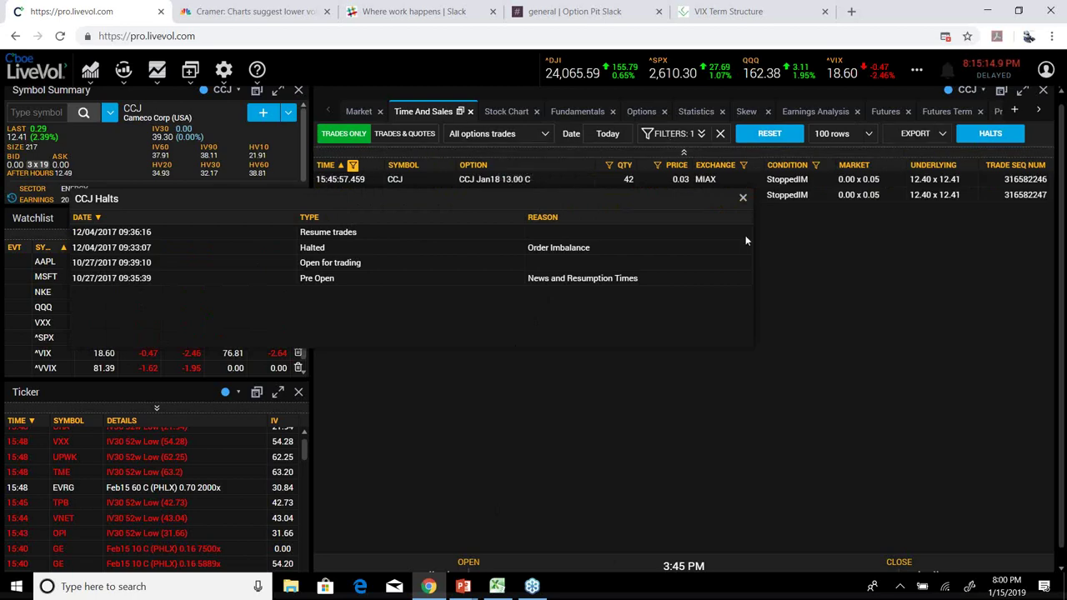
click(743, 199)
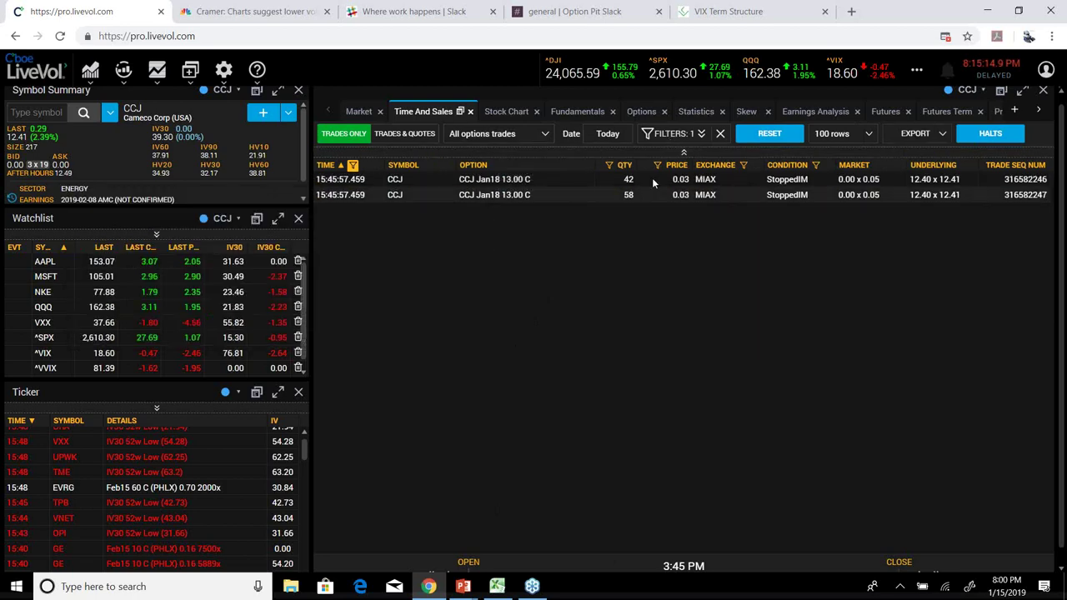
Reset the trade filters and sort all CCJ options trades by quantity, largest first
click(770, 135)
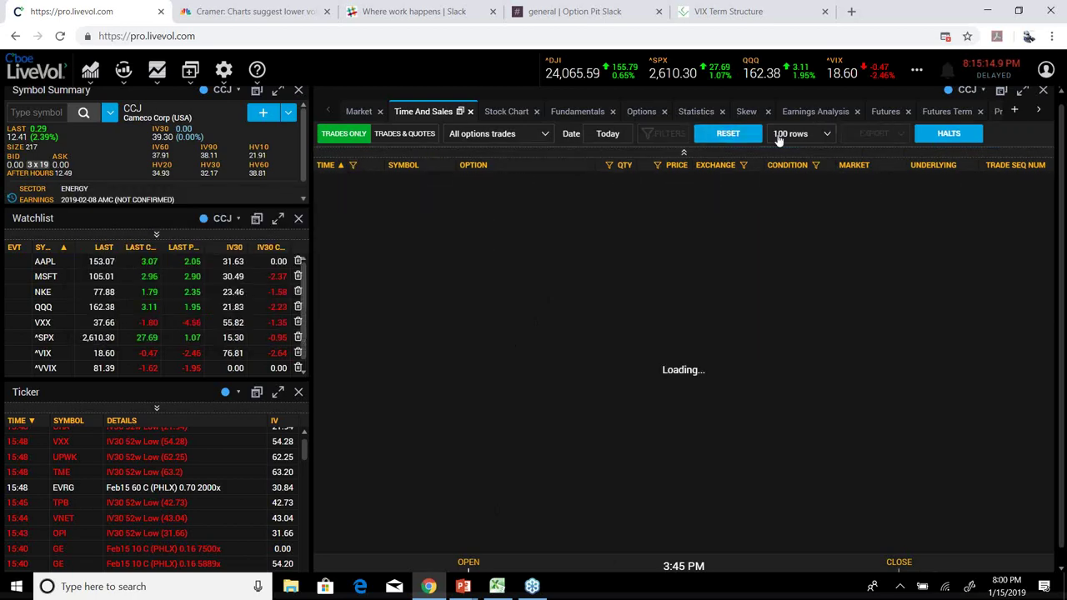
click(624, 167)
click(624, 167)
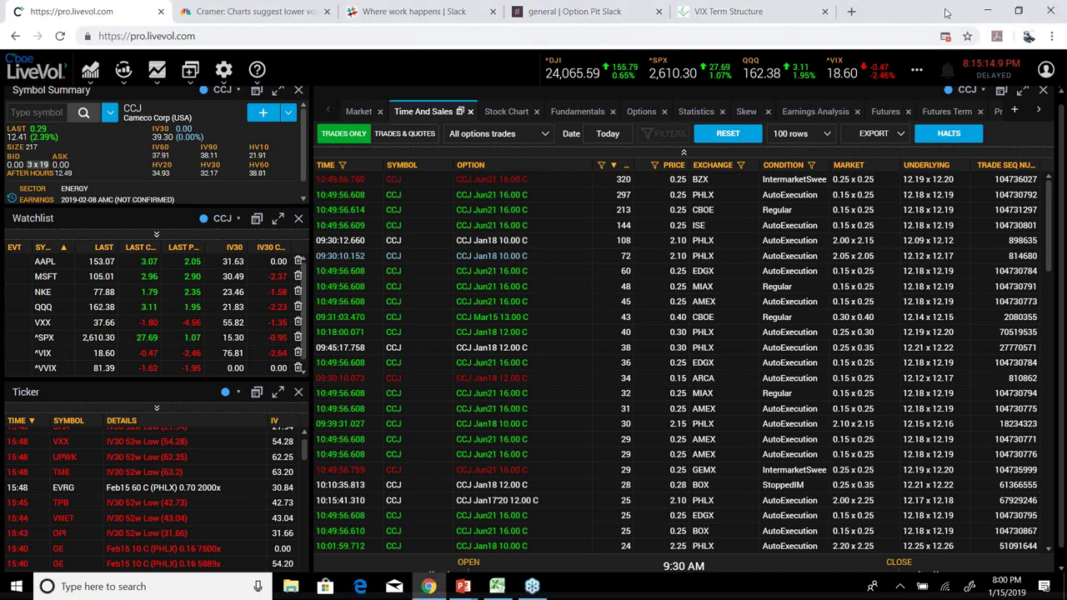
Look over the available analysis tools and return to the Market overview with its exchange volume, chart and Trade Tape
click(123, 69)
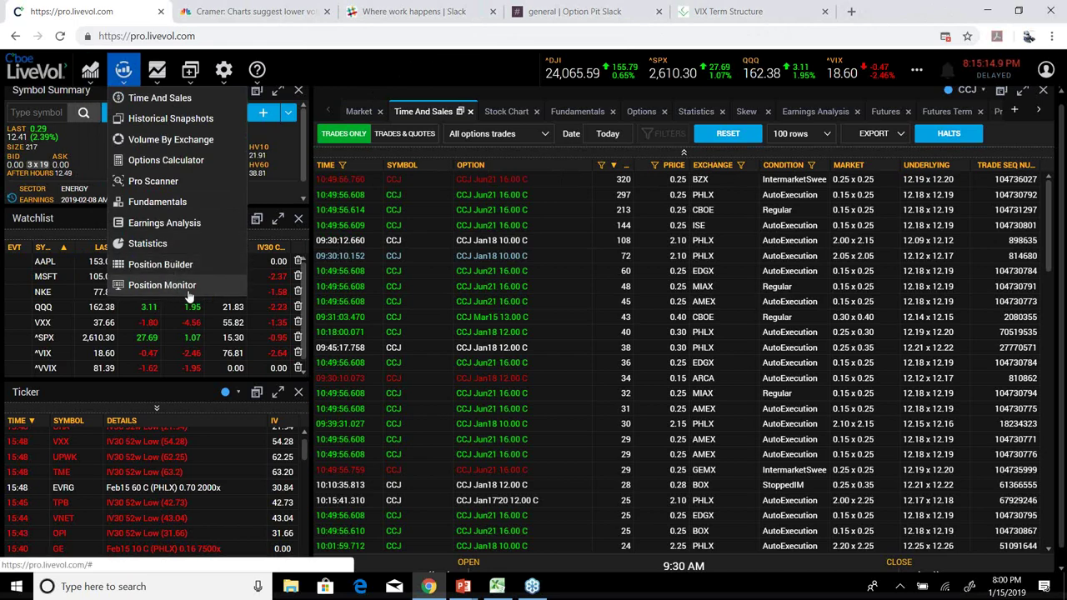
click(390, 85)
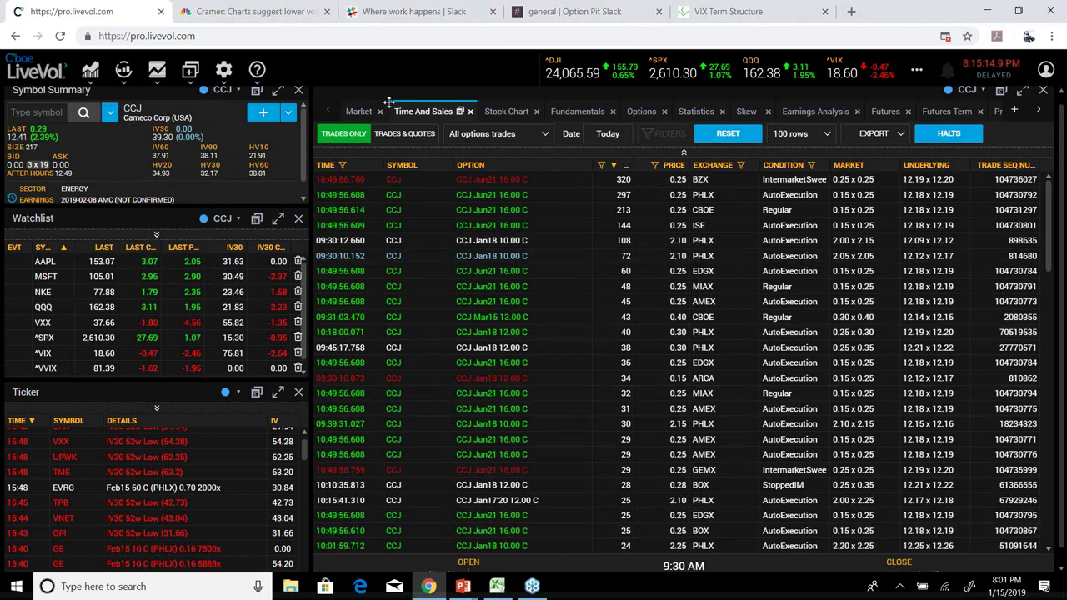
click(359, 111)
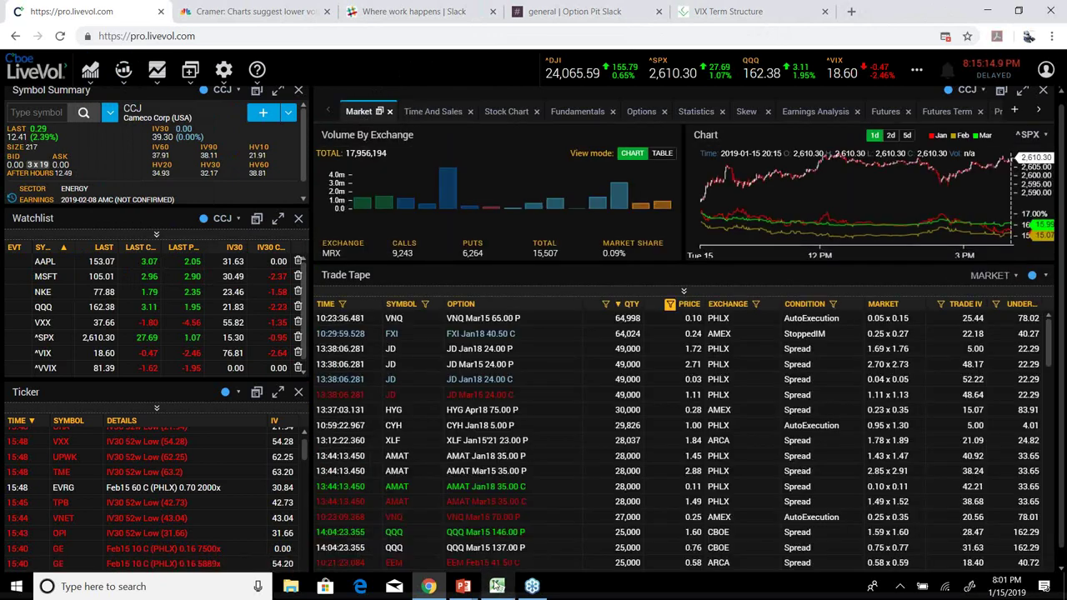
Switch to Excel and open the workbook "EXPECTED MOVE based on HV and IV and ATR (2)" from the Downloads folder
click(497, 586)
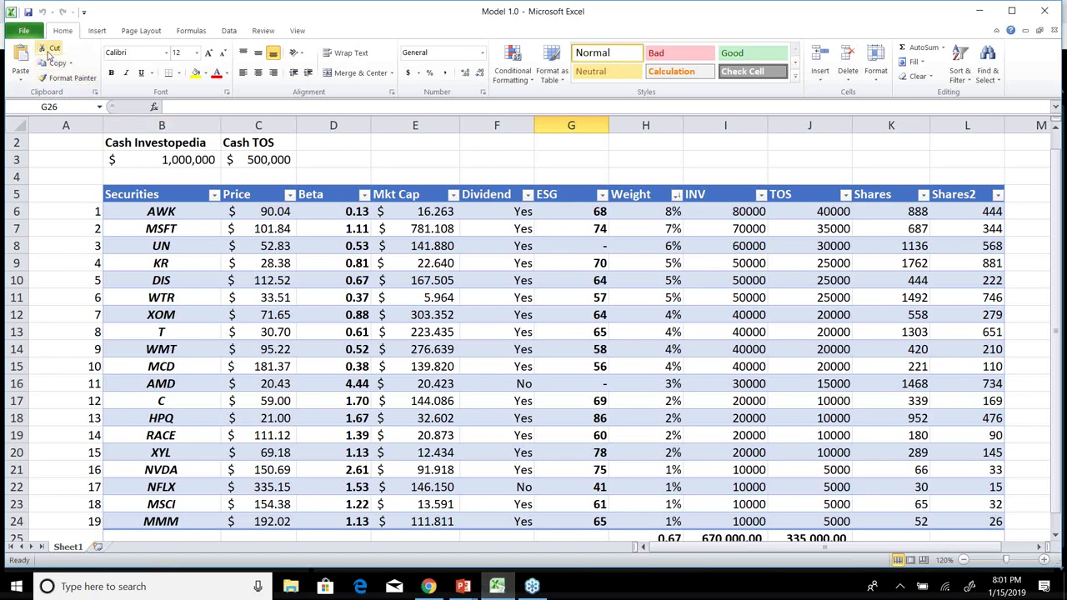
click(32, 32)
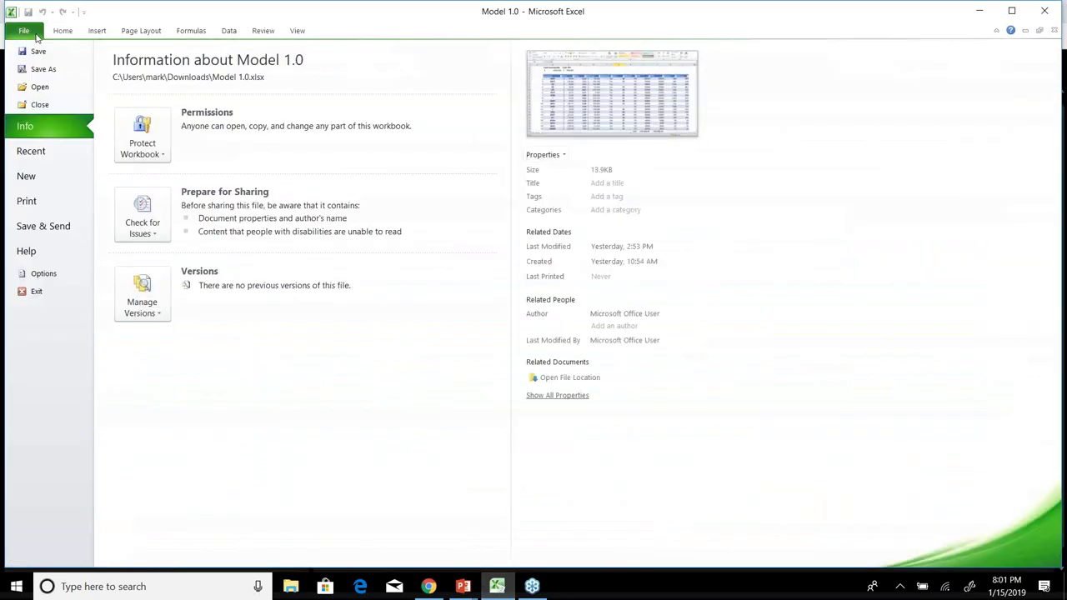
click(40, 87)
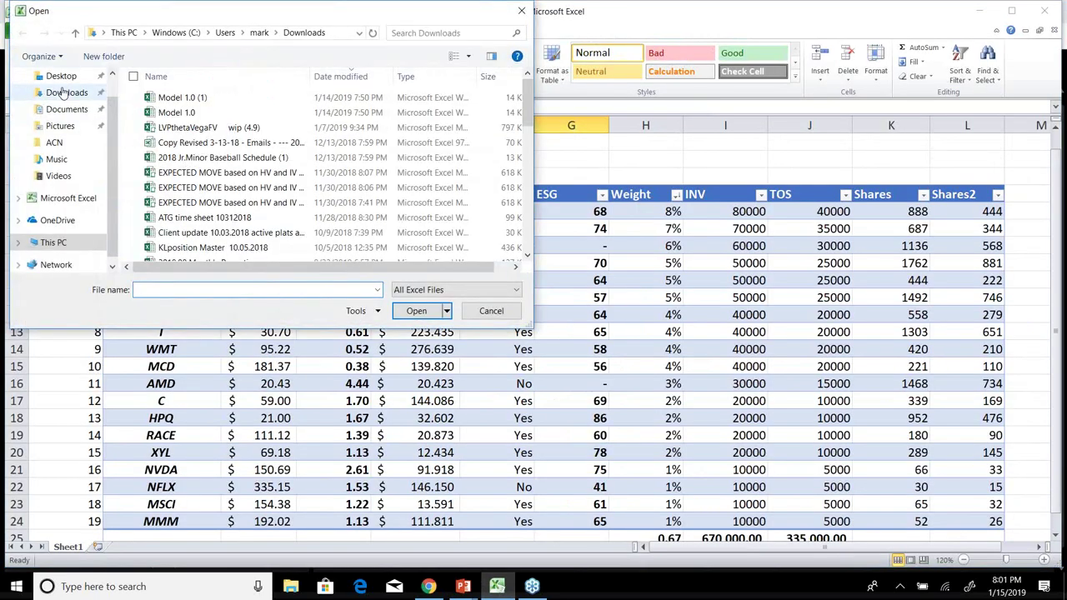
click(209, 173)
click(417, 311)
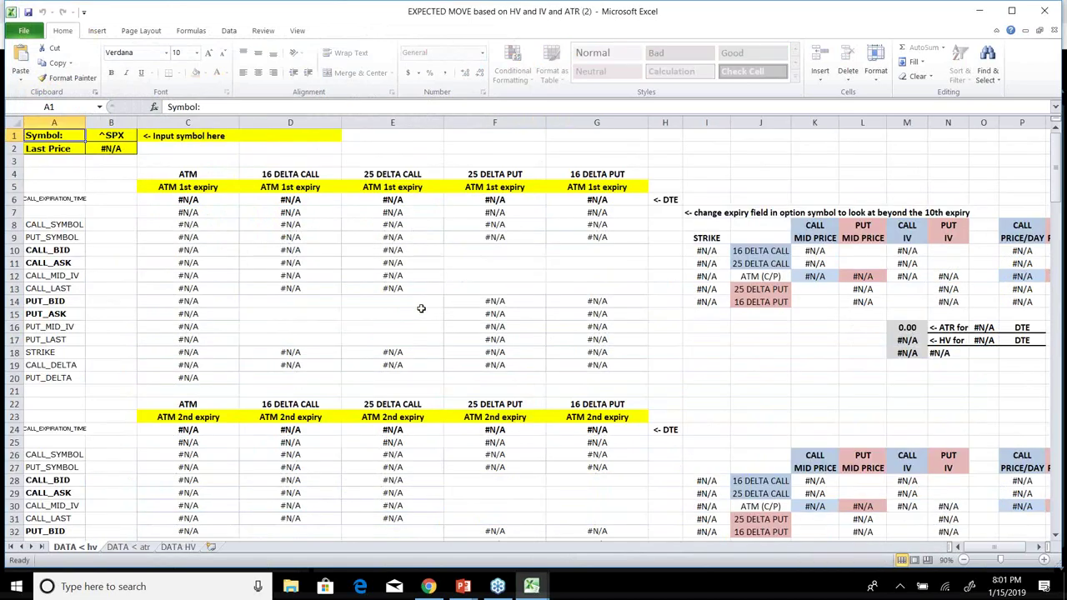
Set the input symbol in cell B1 to ccj, and minimize the workbook to return to LiveVol Pro
click(112, 135)
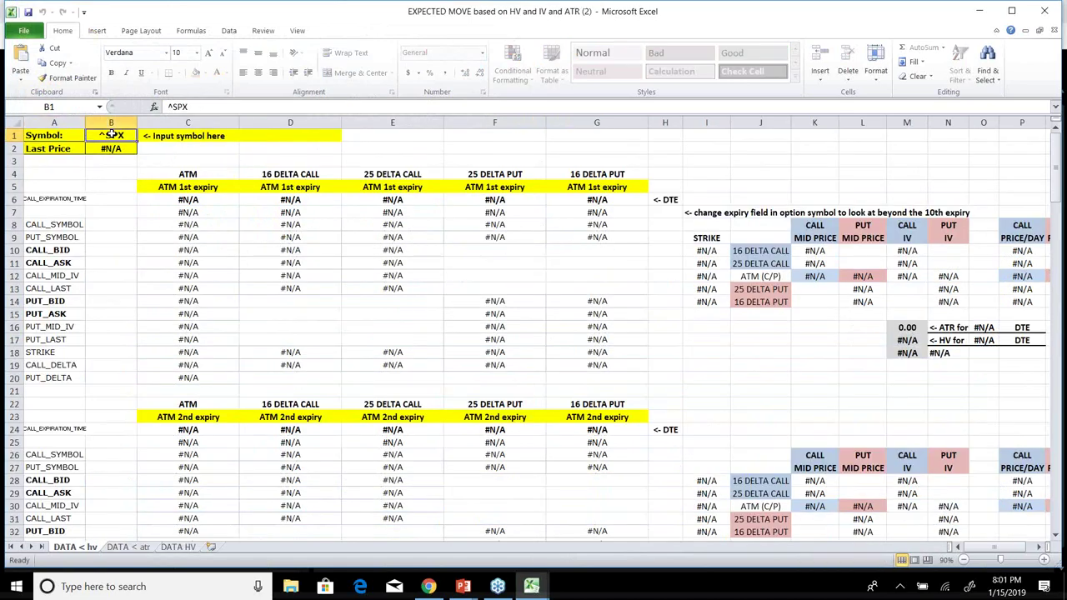
text(ccj)
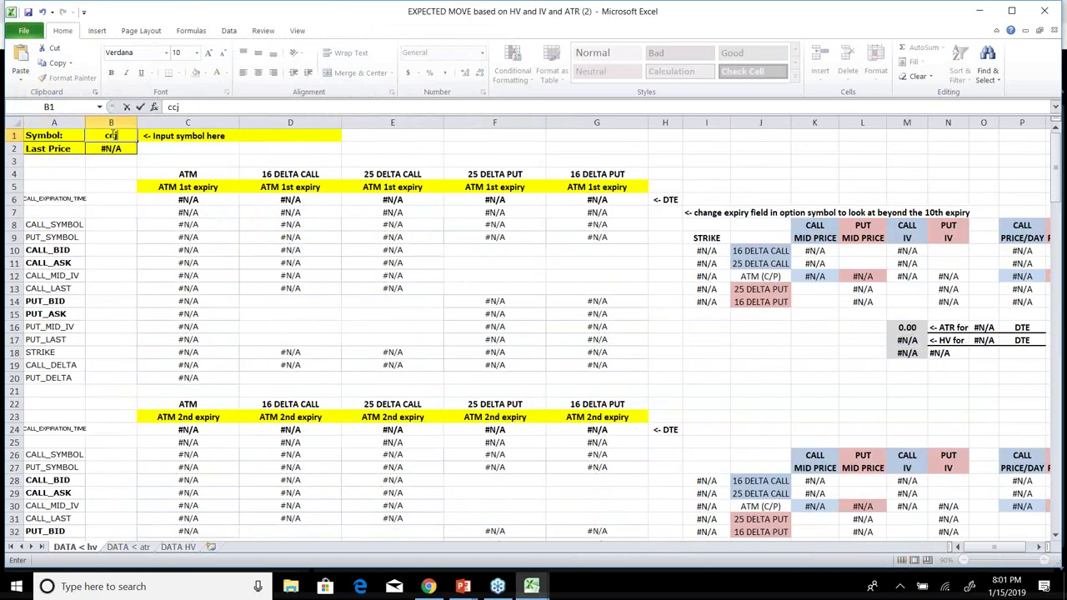
key(Return)
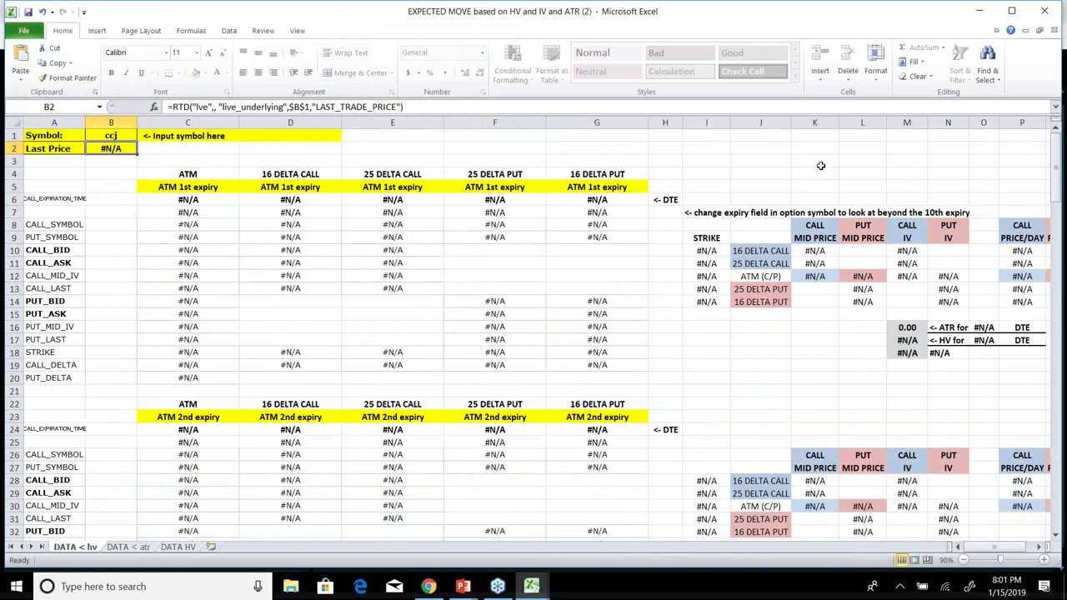
click(979, 11)
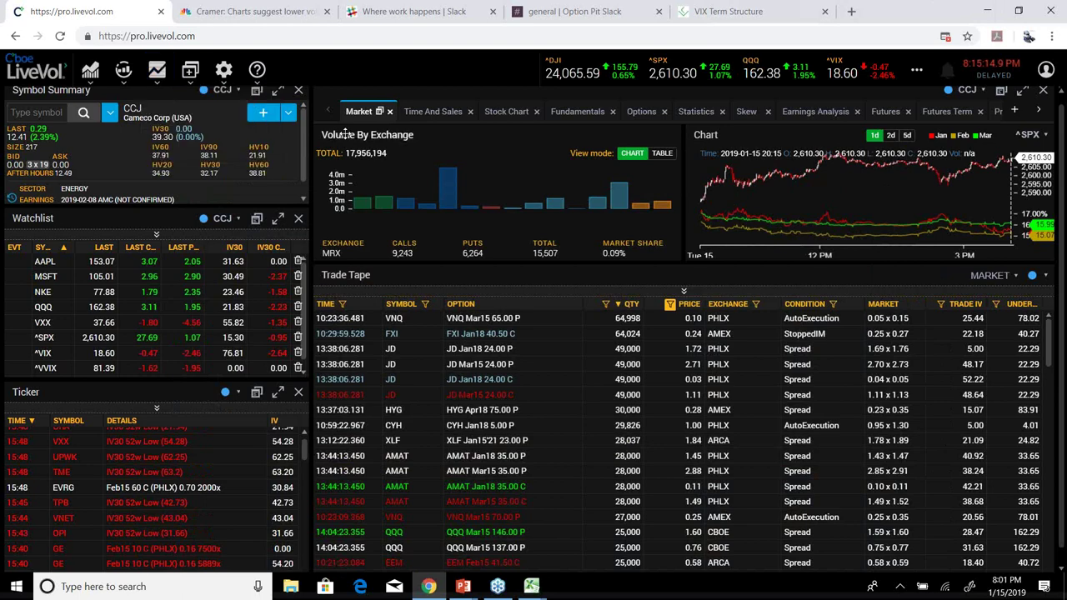